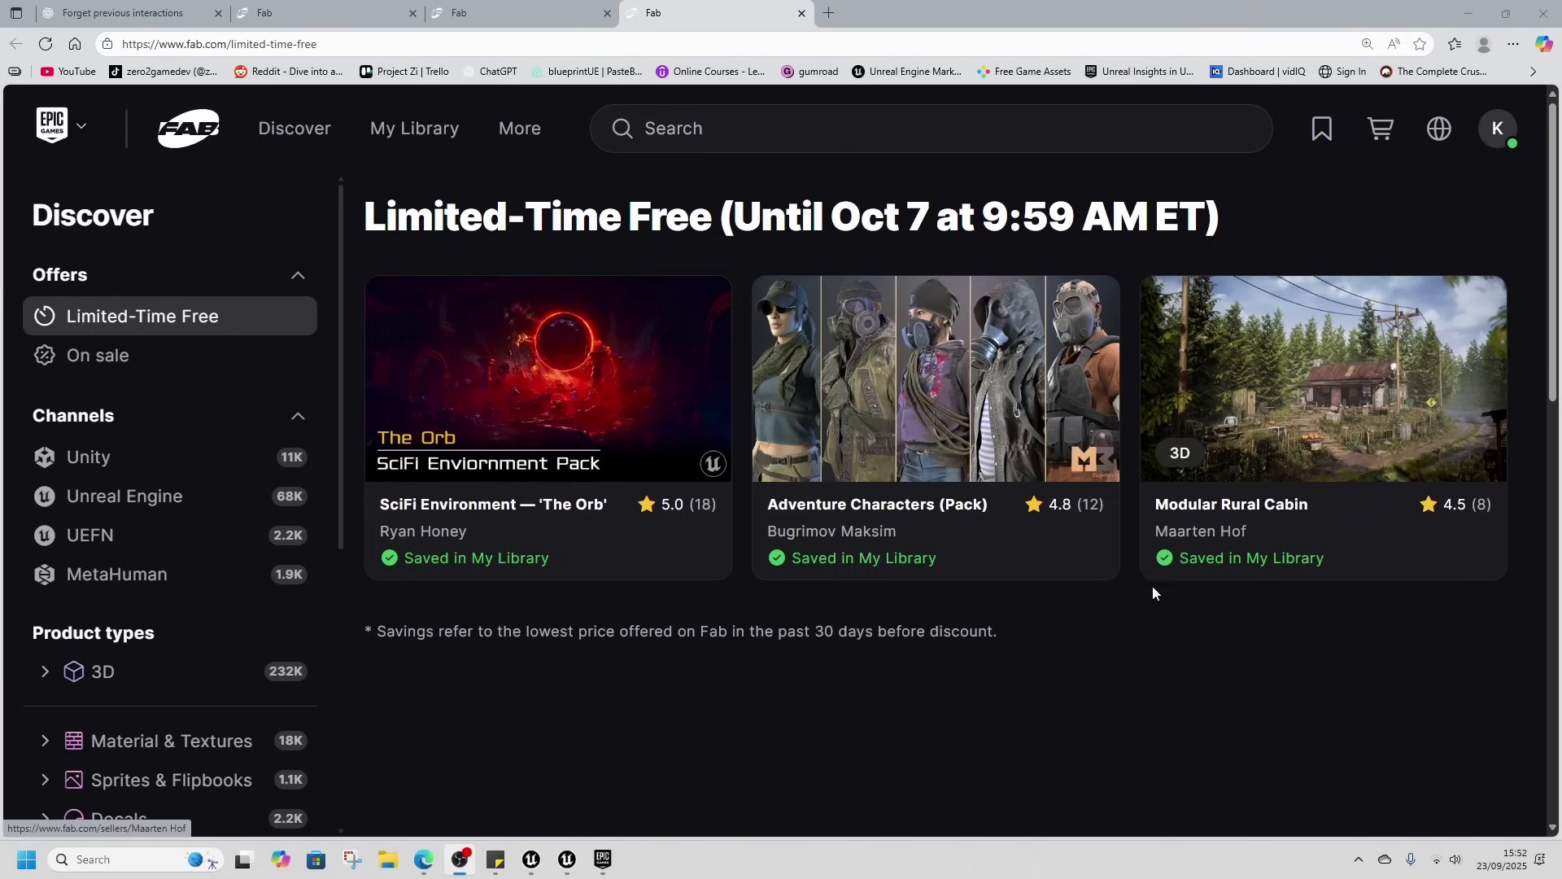
# - Reduce the page zoom to 110% on the SciFi Environment — 'The Orb' listing and view its second gallery image
pyautogui.keyDown('ctrl'); pyautogui.scroll(1, 1151, 624); pyautogui.keyUp('ctrl')
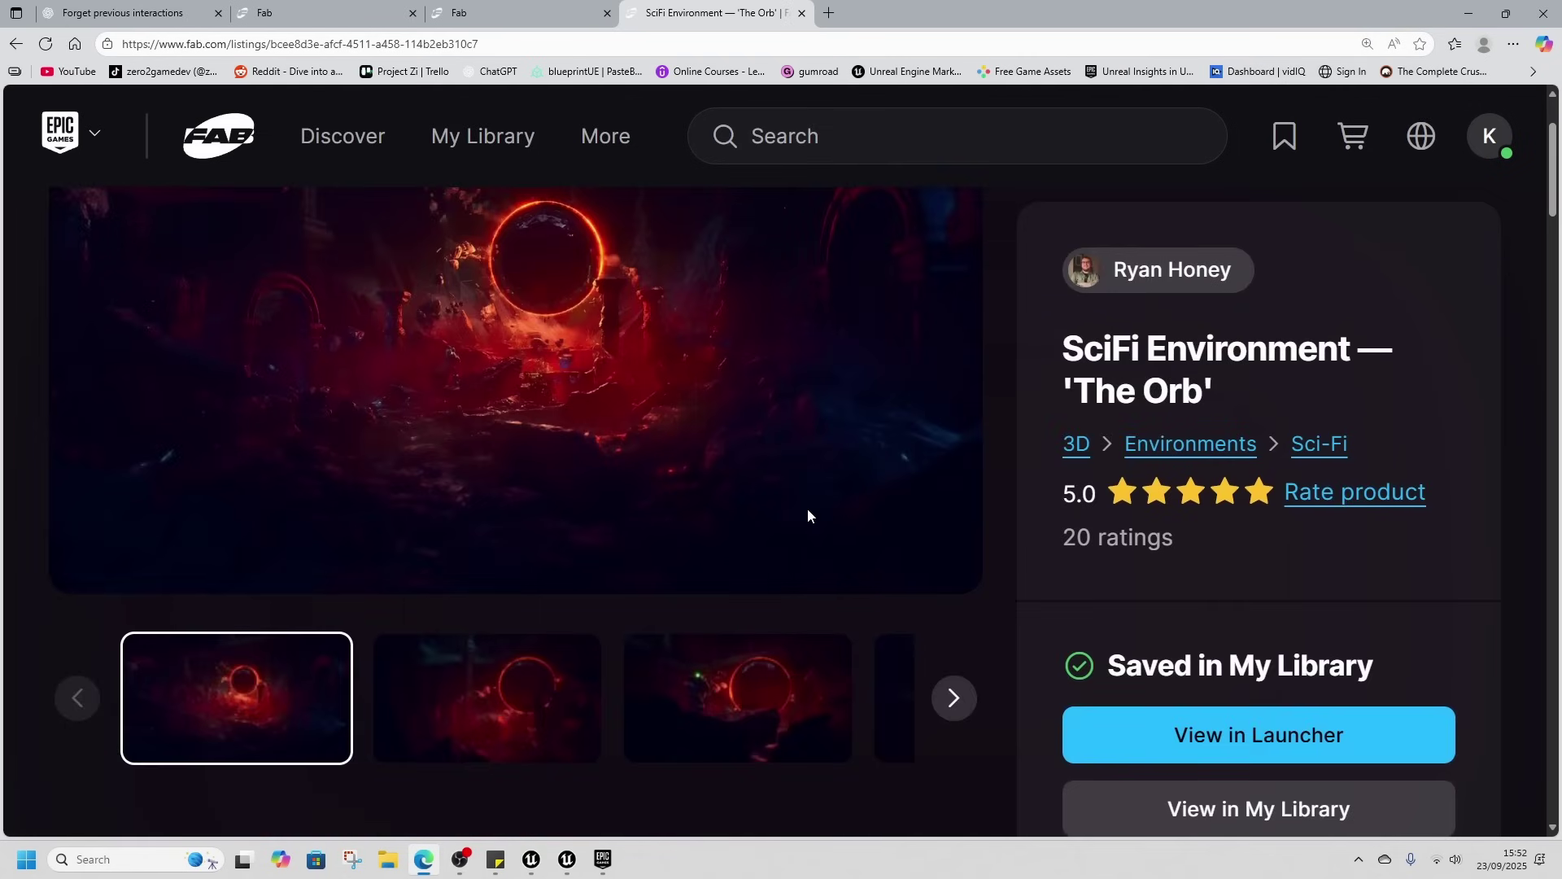
pyautogui.keyDown('ctrl'); pyautogui.scroll(-1, 808, 509); pyautogui.keyUp('ctrl')
pyautogui.keyDown('ctrl'); pyautogui.scroll(-1, 691, 537); pyautogui.keyUp('ctrl')
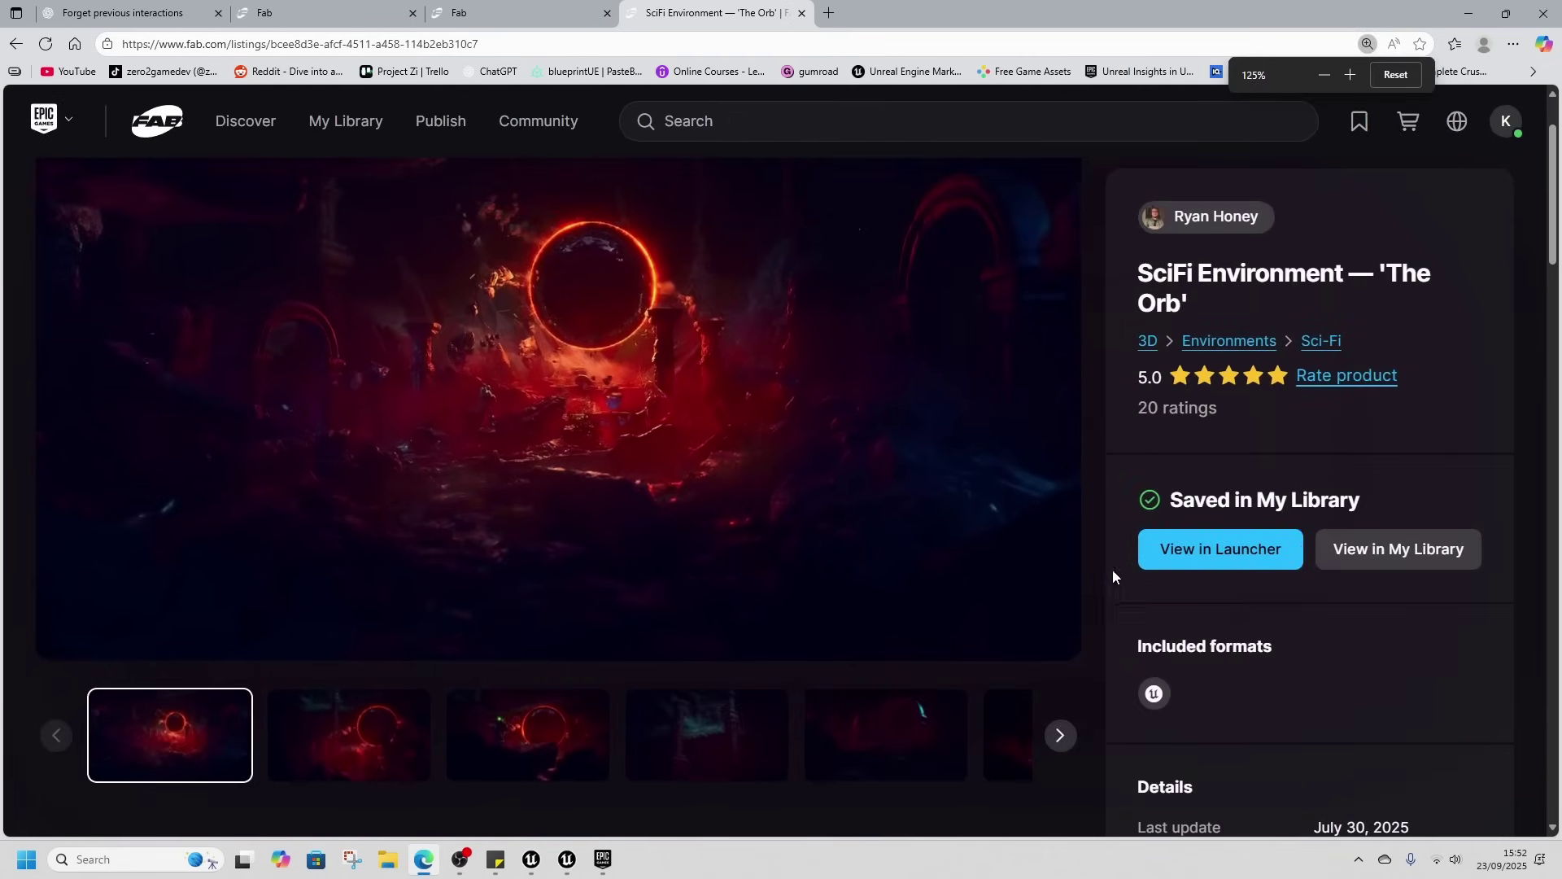
pyautogui.keyDown('ctrl'); pyautogui.scroll(-1, 1095, 586); pyautogui.keyUp('ctrl')
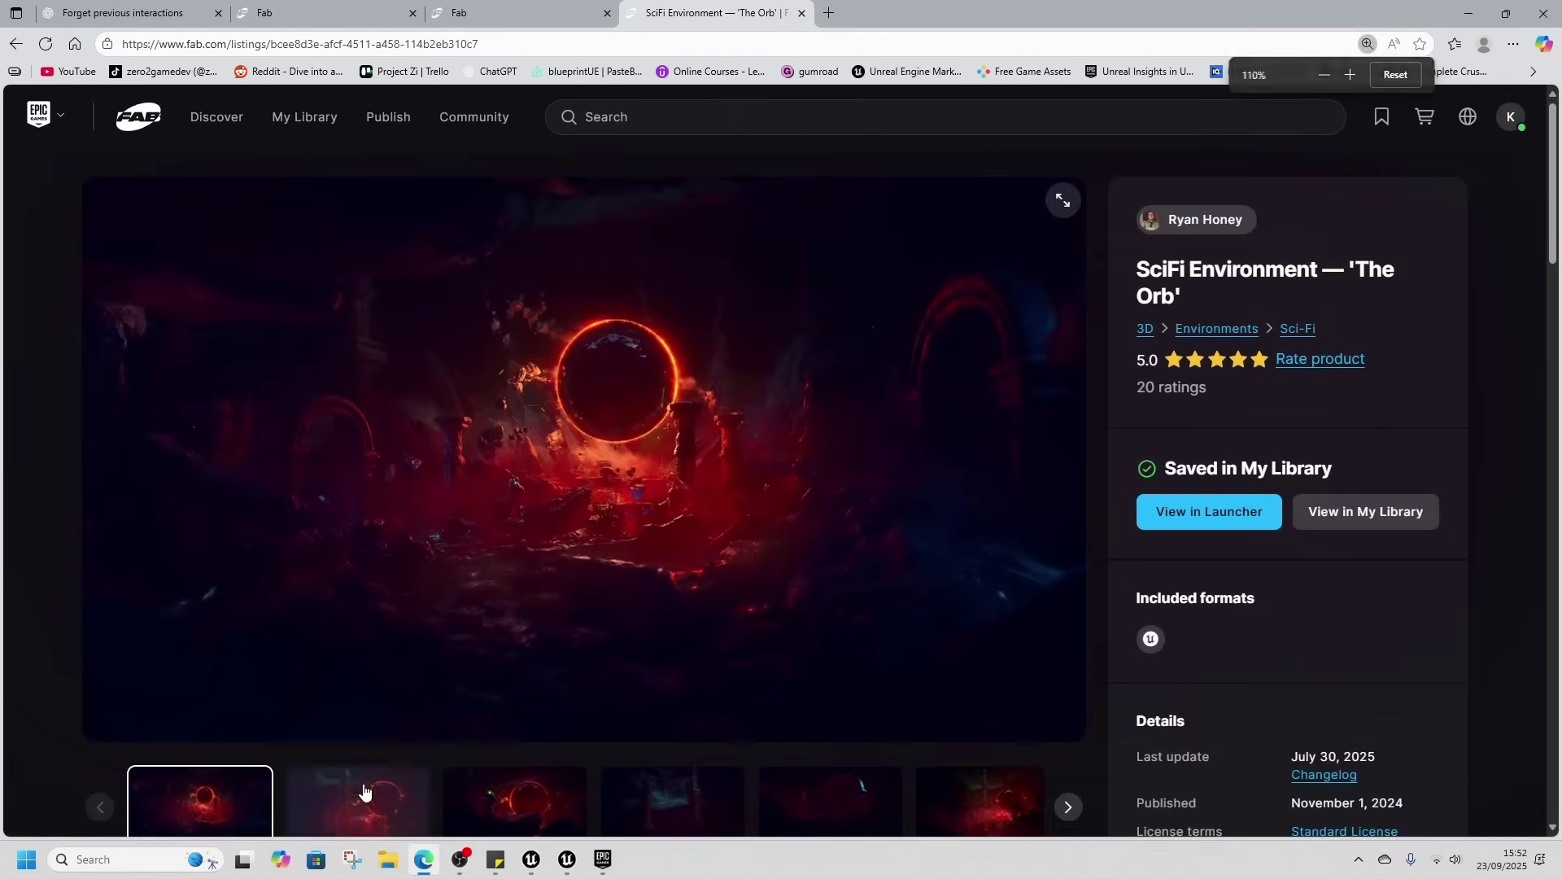
pyautogui.click(363, 791)
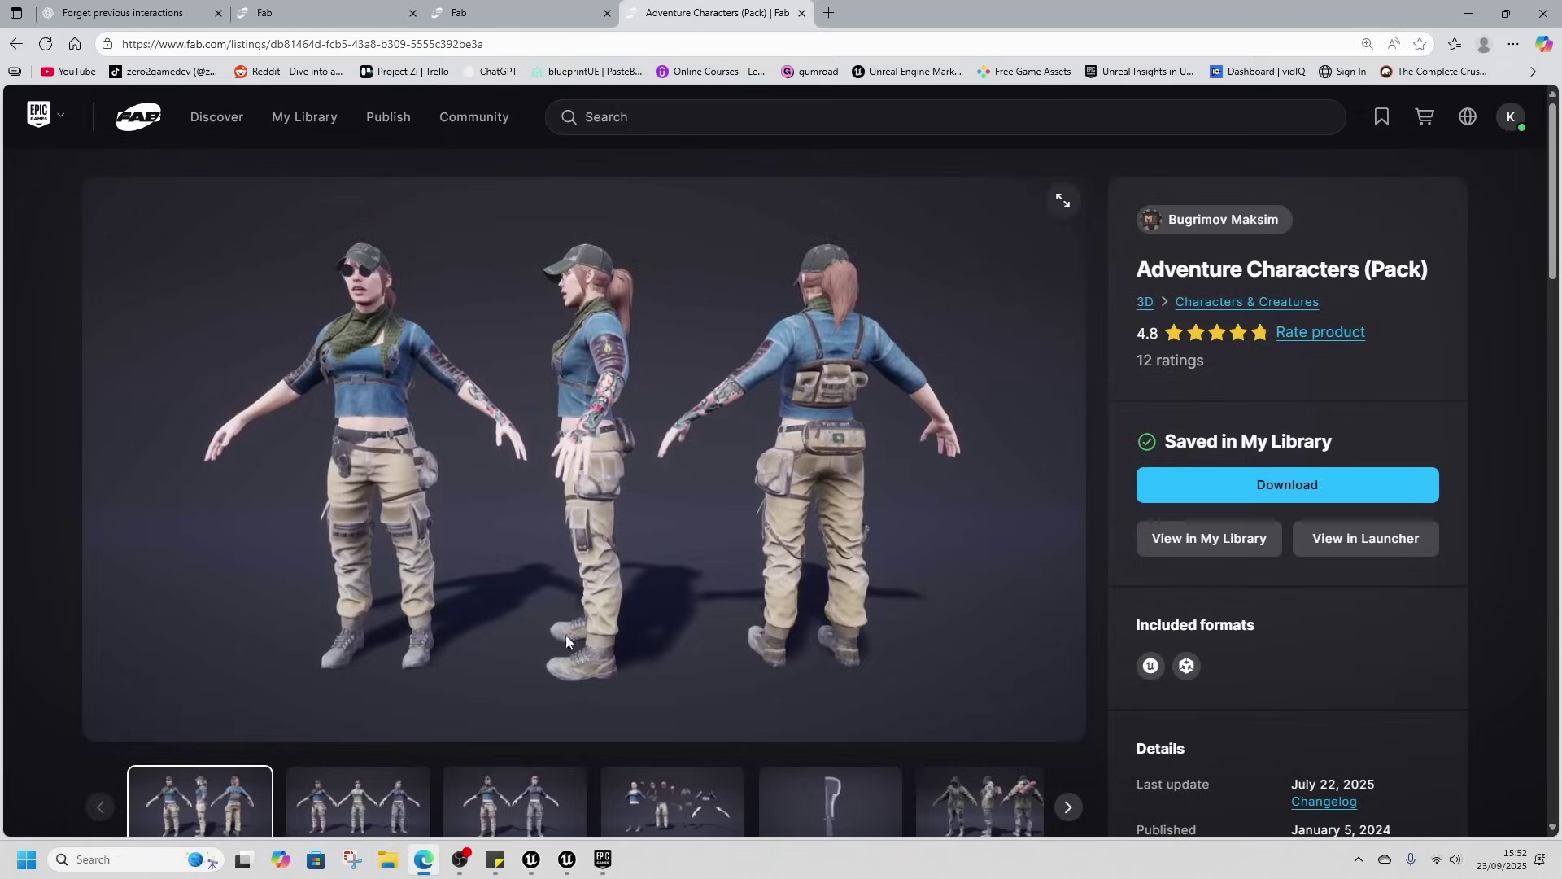
# - Examine the Adventure Characters (Pack) gallery, description and technical details, and go back from the Modular Rural Cabin listing
pyautogui.click(397, 811)
pyautogui.click(523, 804)
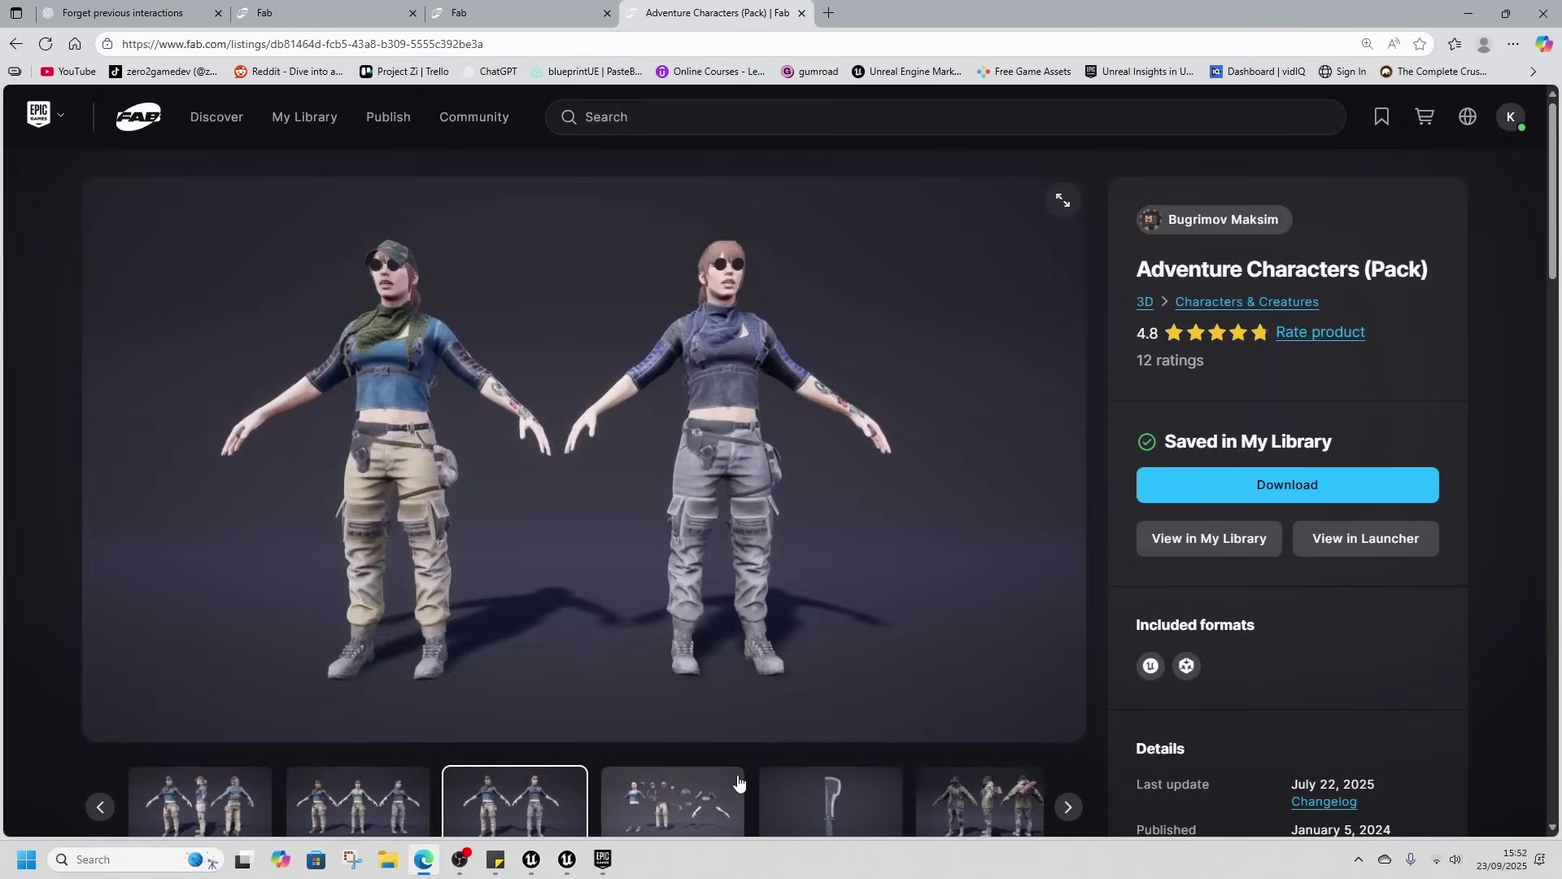
pyautogui.click(660, 806)
pyautogui.click(830, 802)
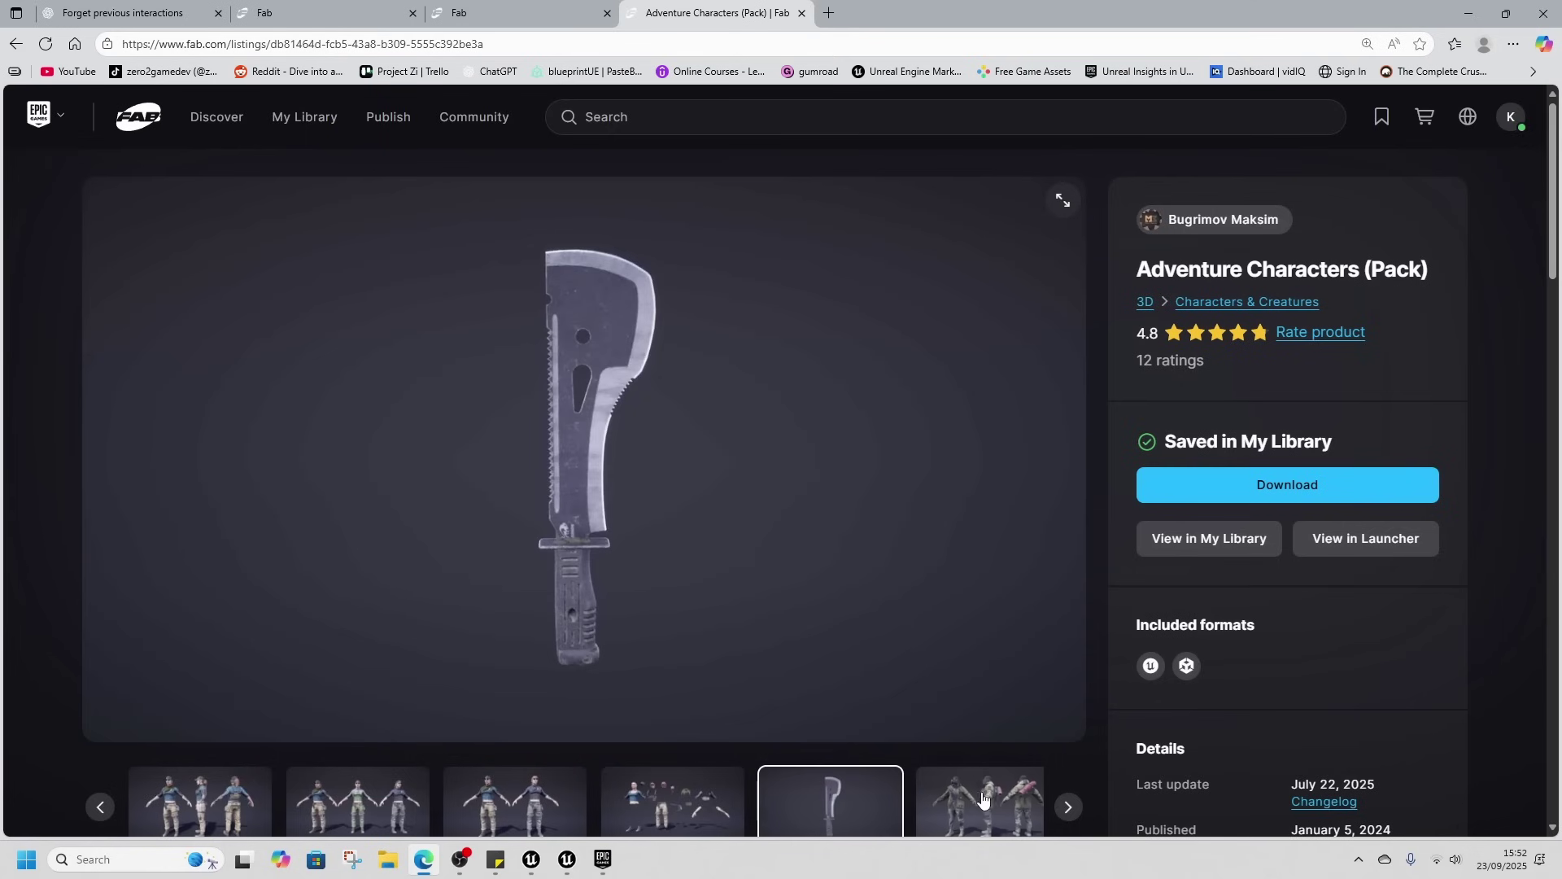
pyautogui.scroll(-15, 977, 800)
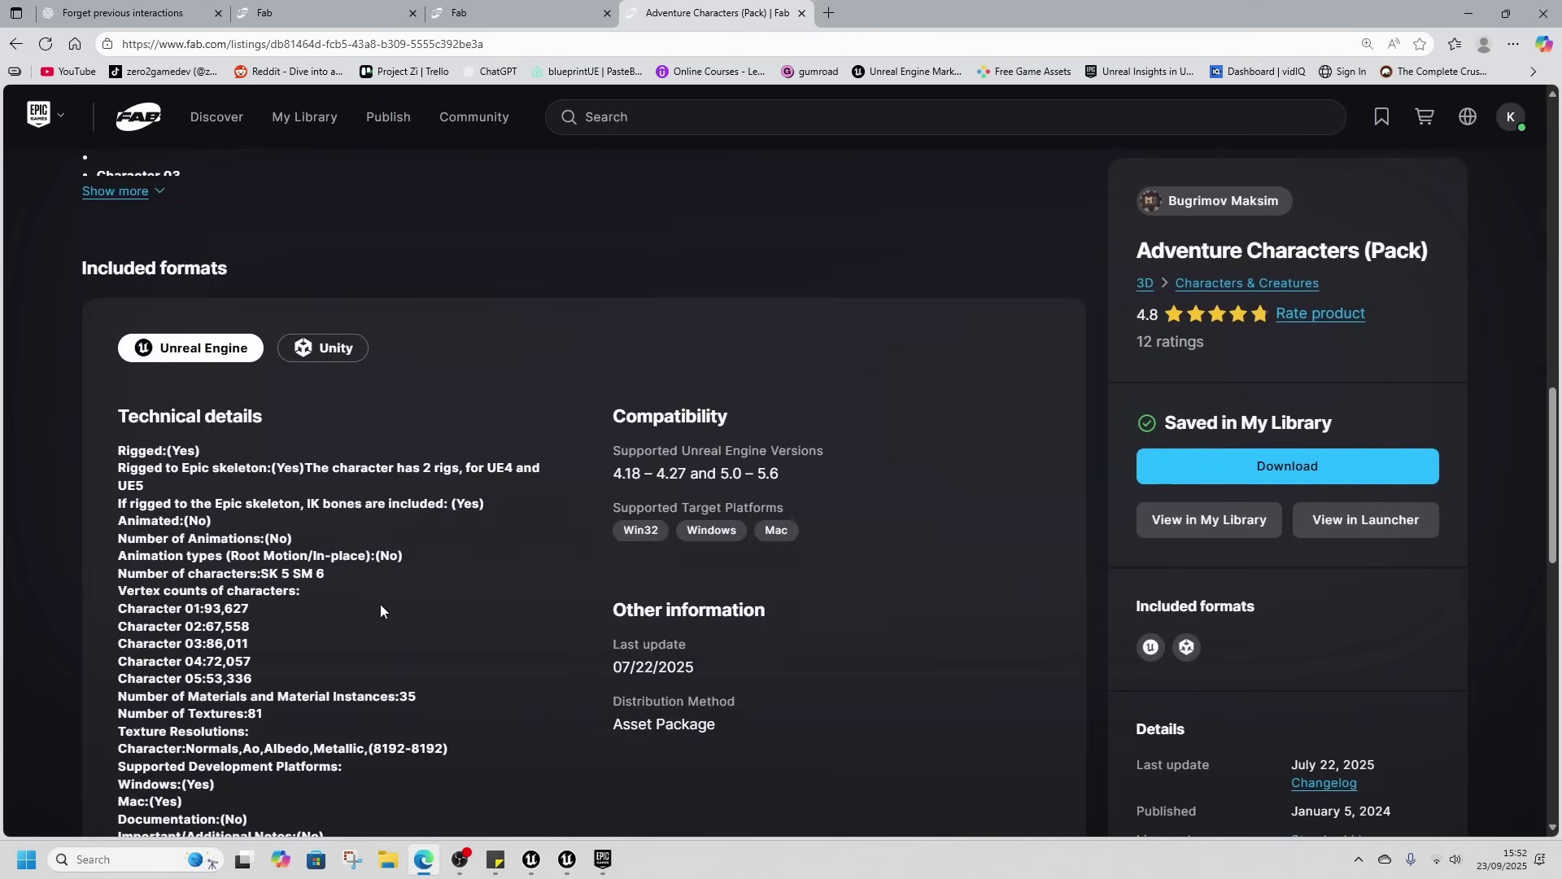
pyautogui.scroll(12, 536, 556)
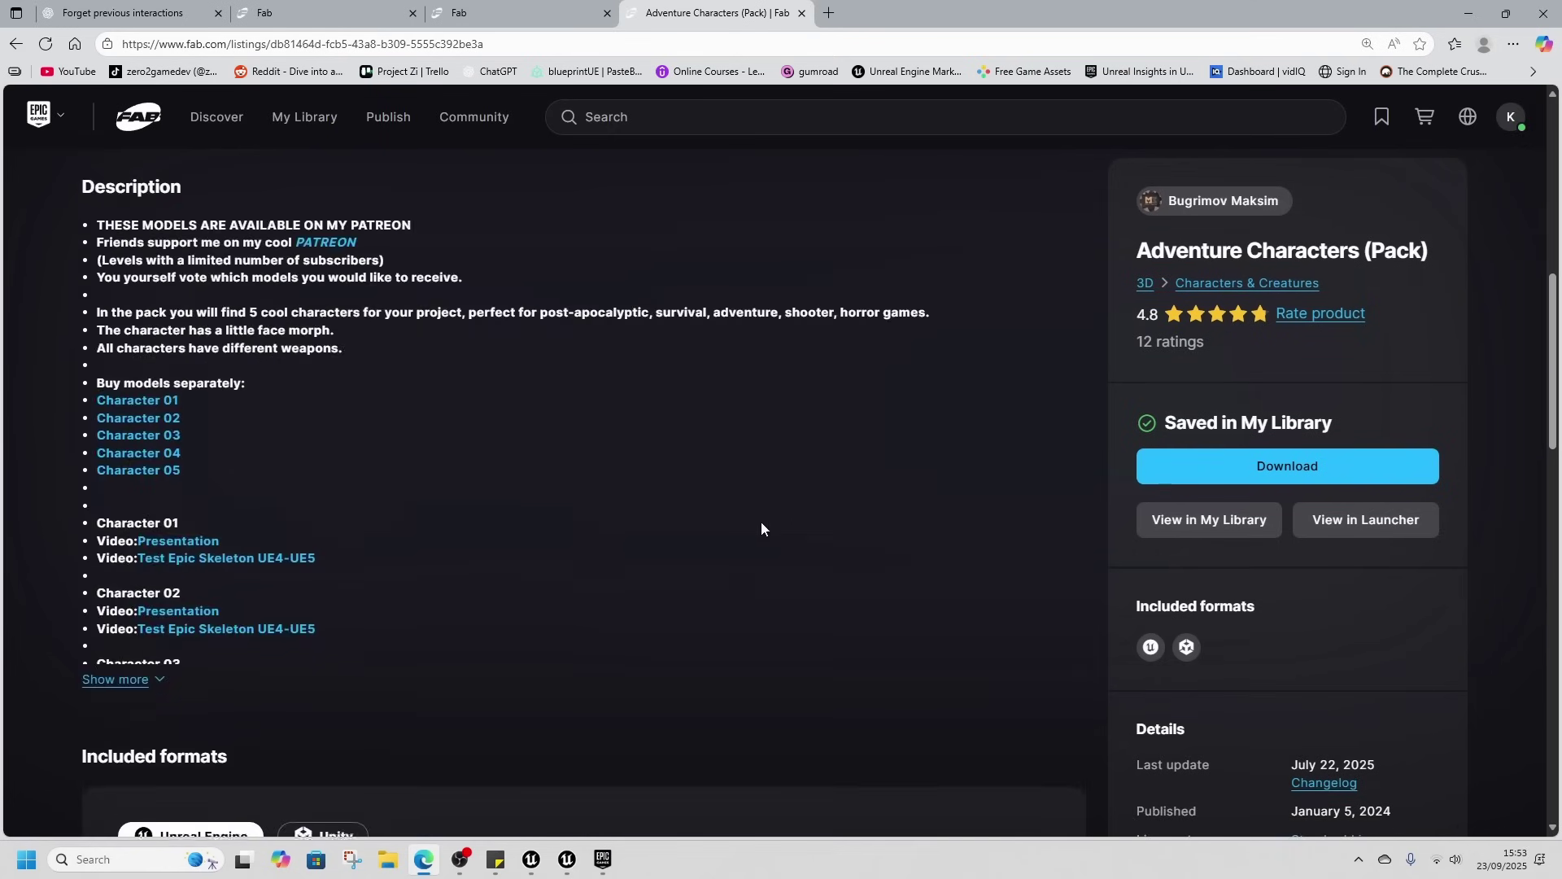
pyautogui.click(981, 724)
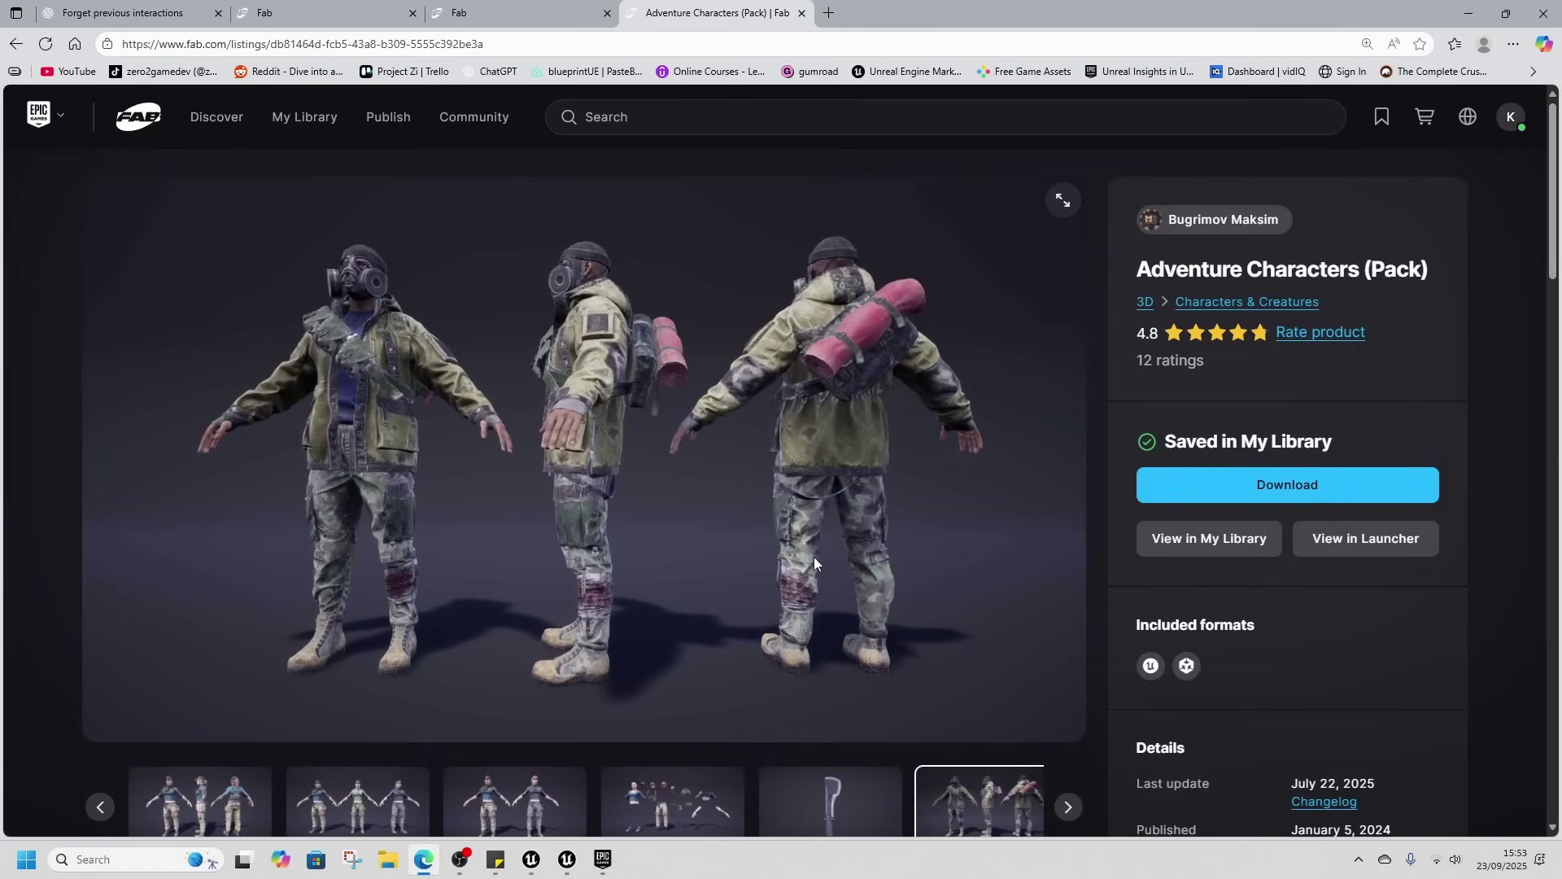
pyautogui.scroll(-2, 872, 646)
pyautogui.click(1068, 638)
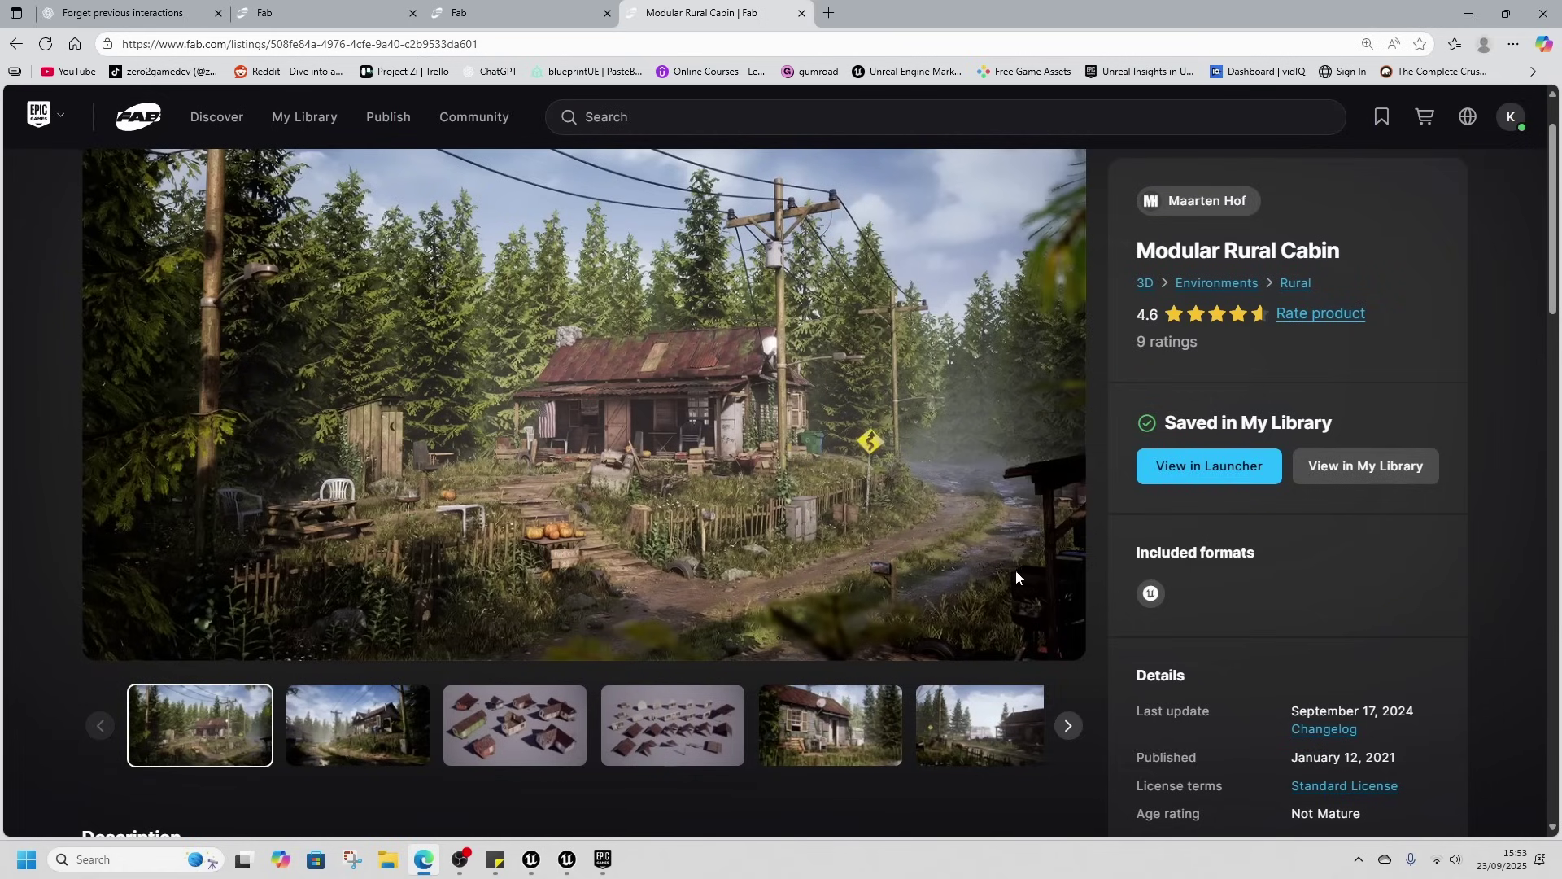
pyautogui.click(17, 44)
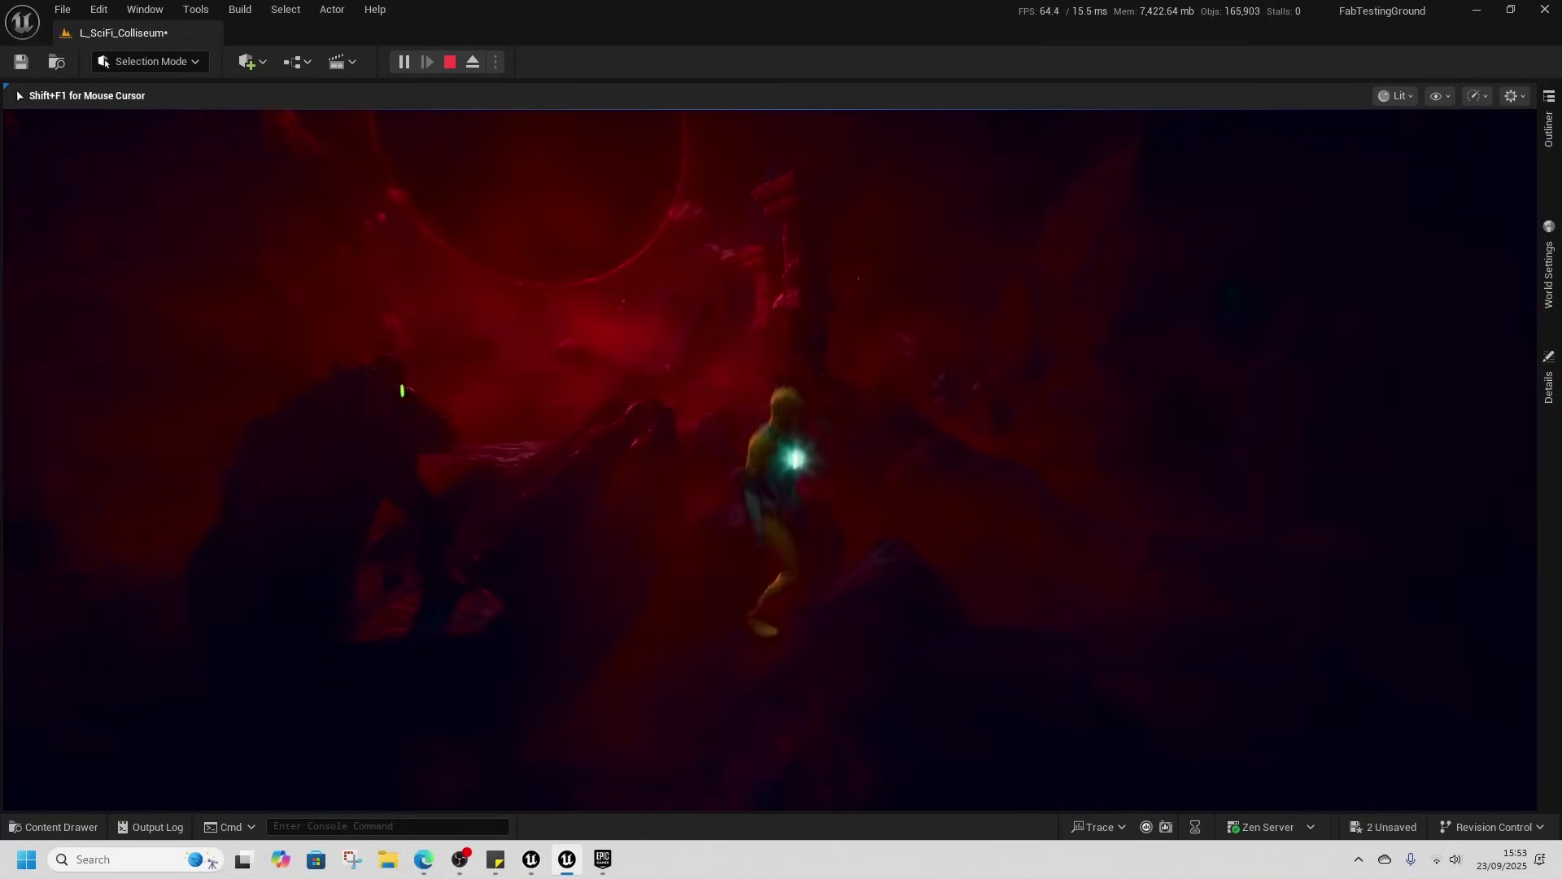
# - Stop the play session and open the L_Assets level from the Levels folder inside Env_SciFi
pyautogui.click(453, 63)
pyautogui.hotkey('ctrl', 'space')
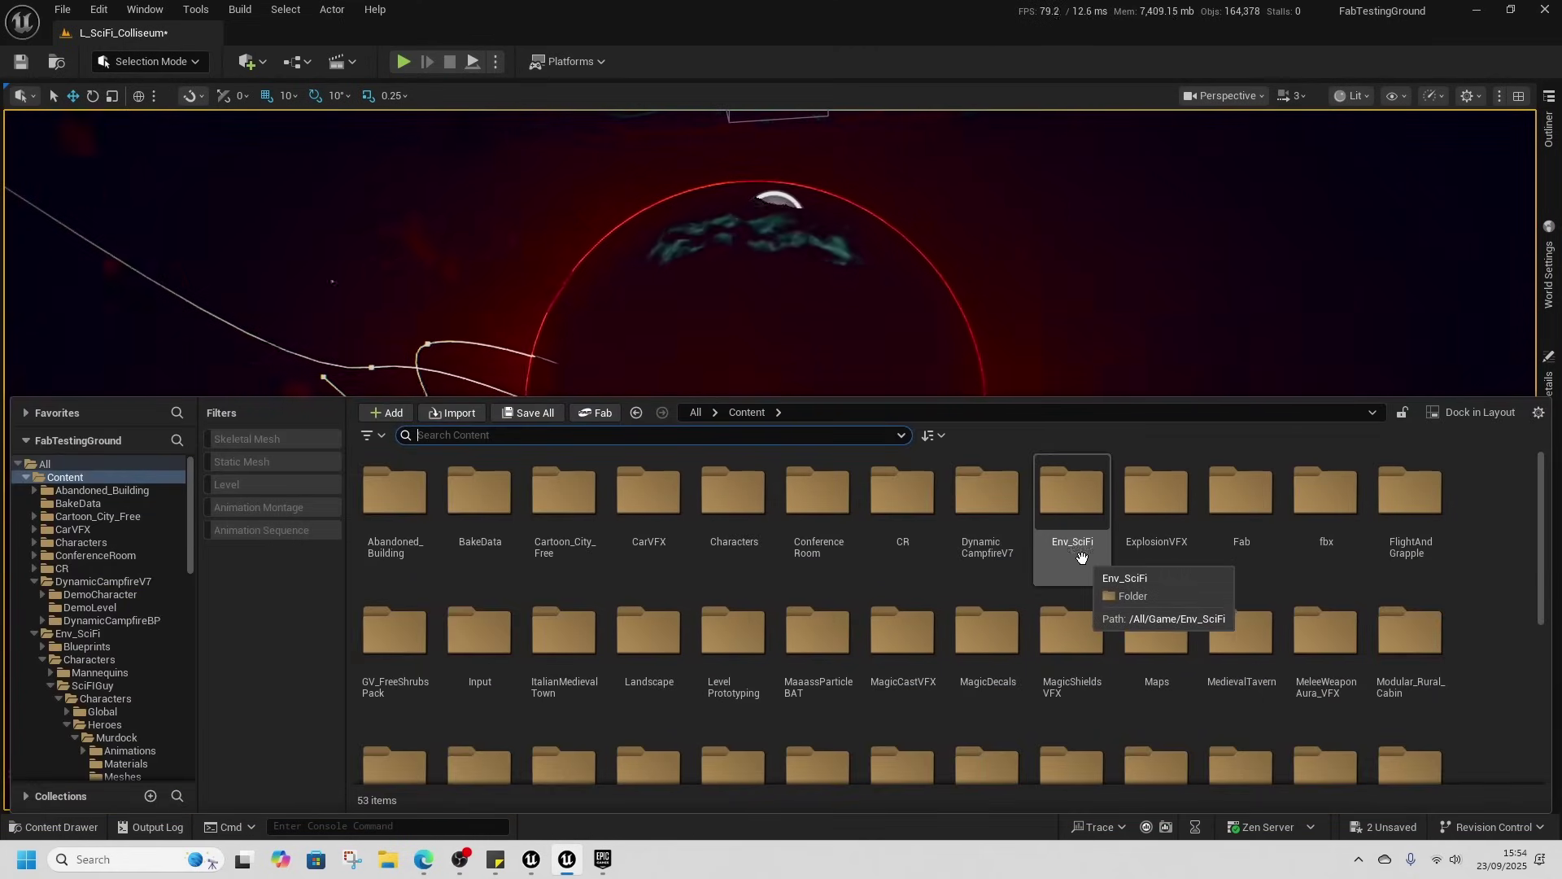
pyautogui.doubleClick(1087, 554)
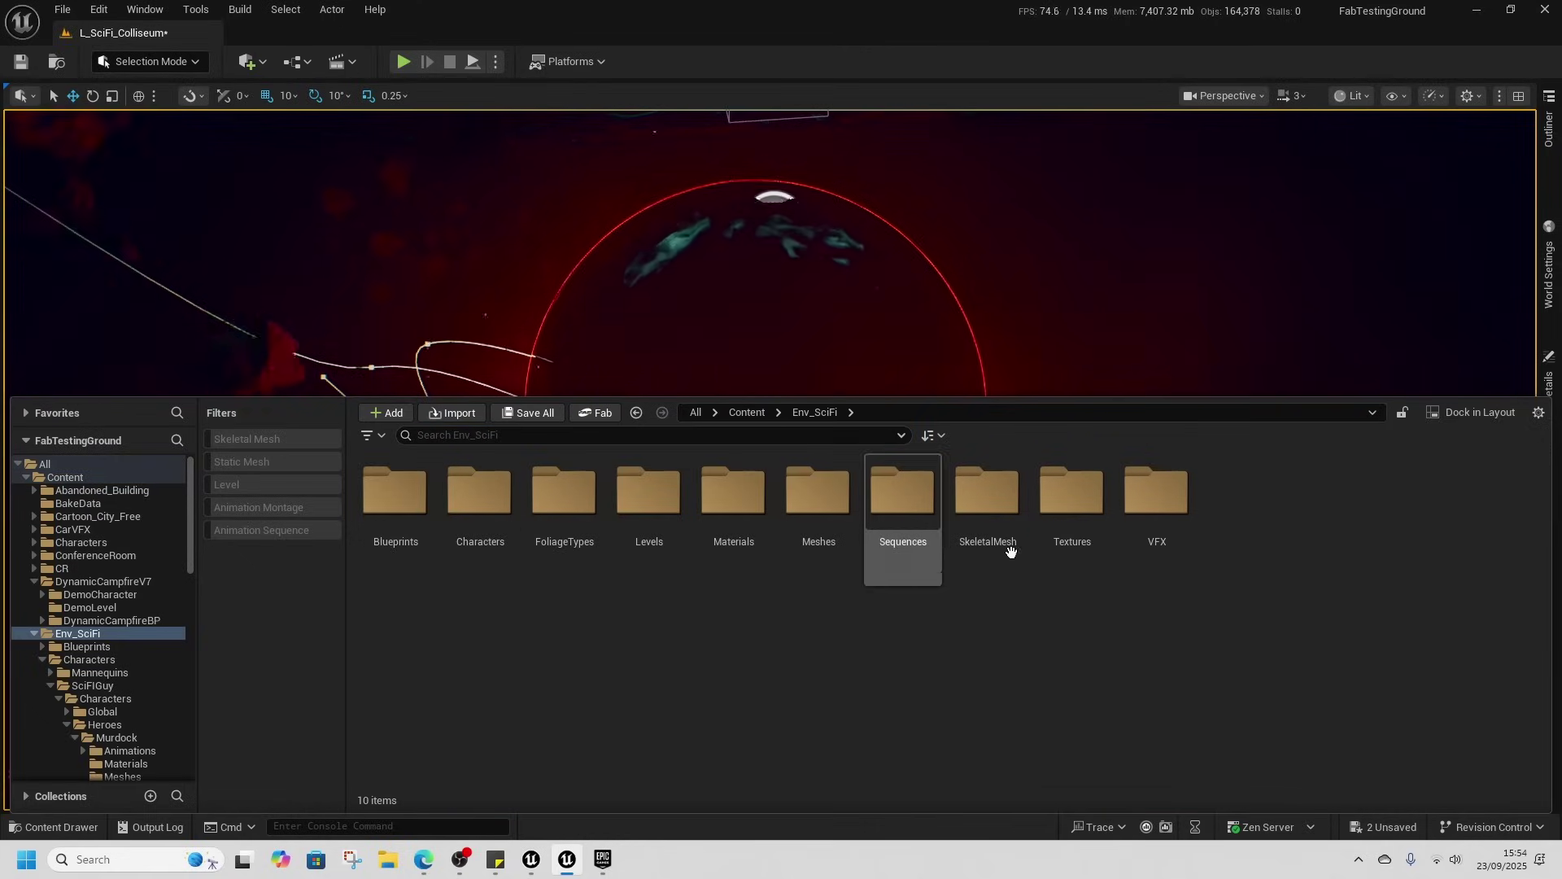
pyautogui.doubleClick(647, 498)
pyautogui.doubleClick(396, 492)
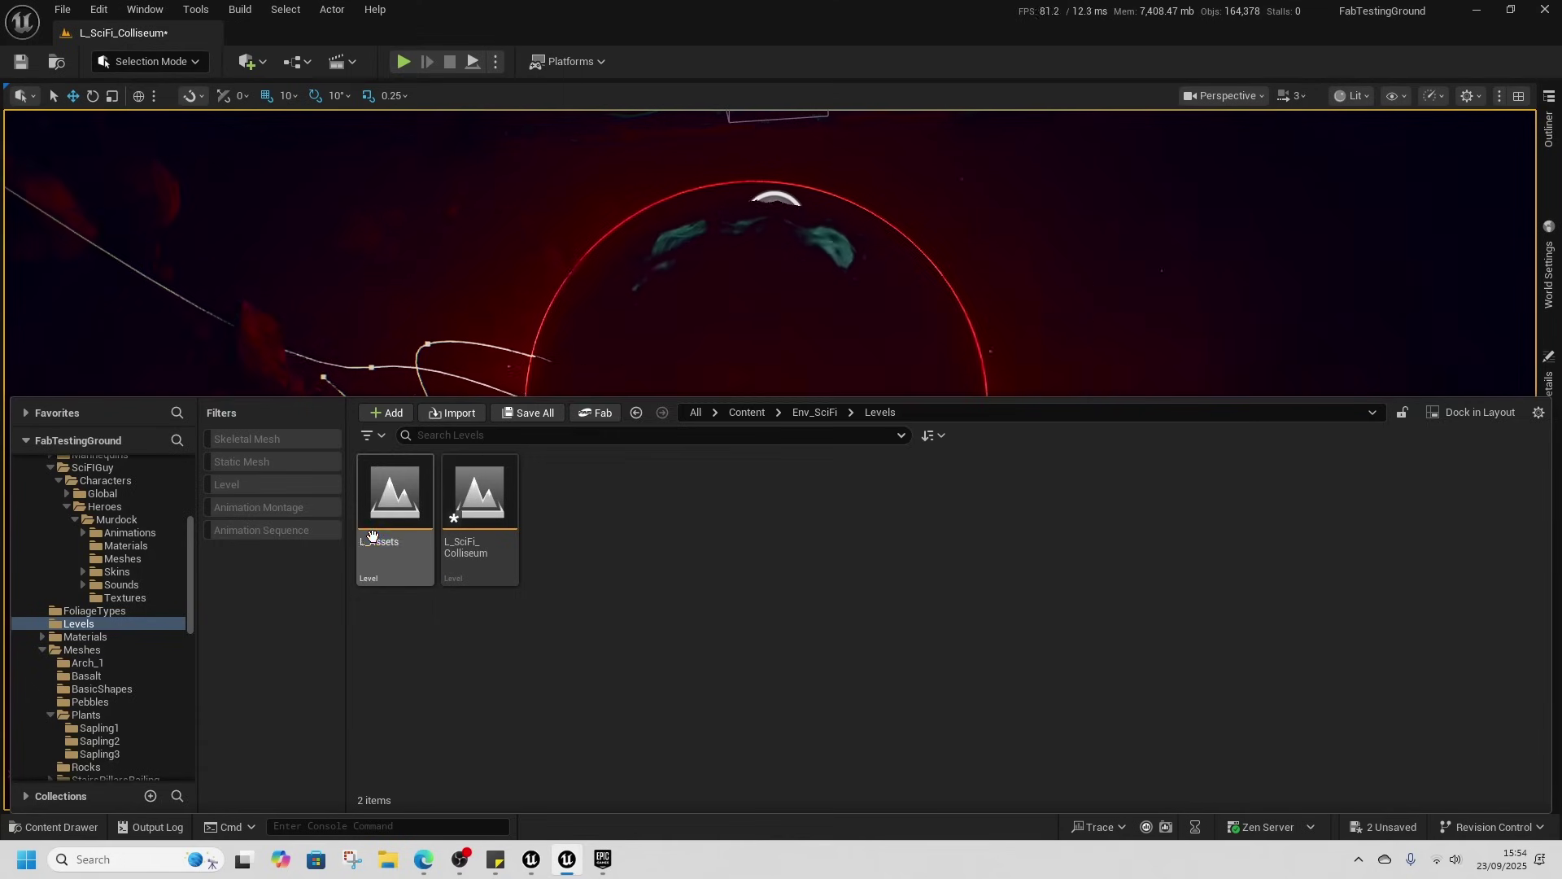
pyautogui.click(849, 616)
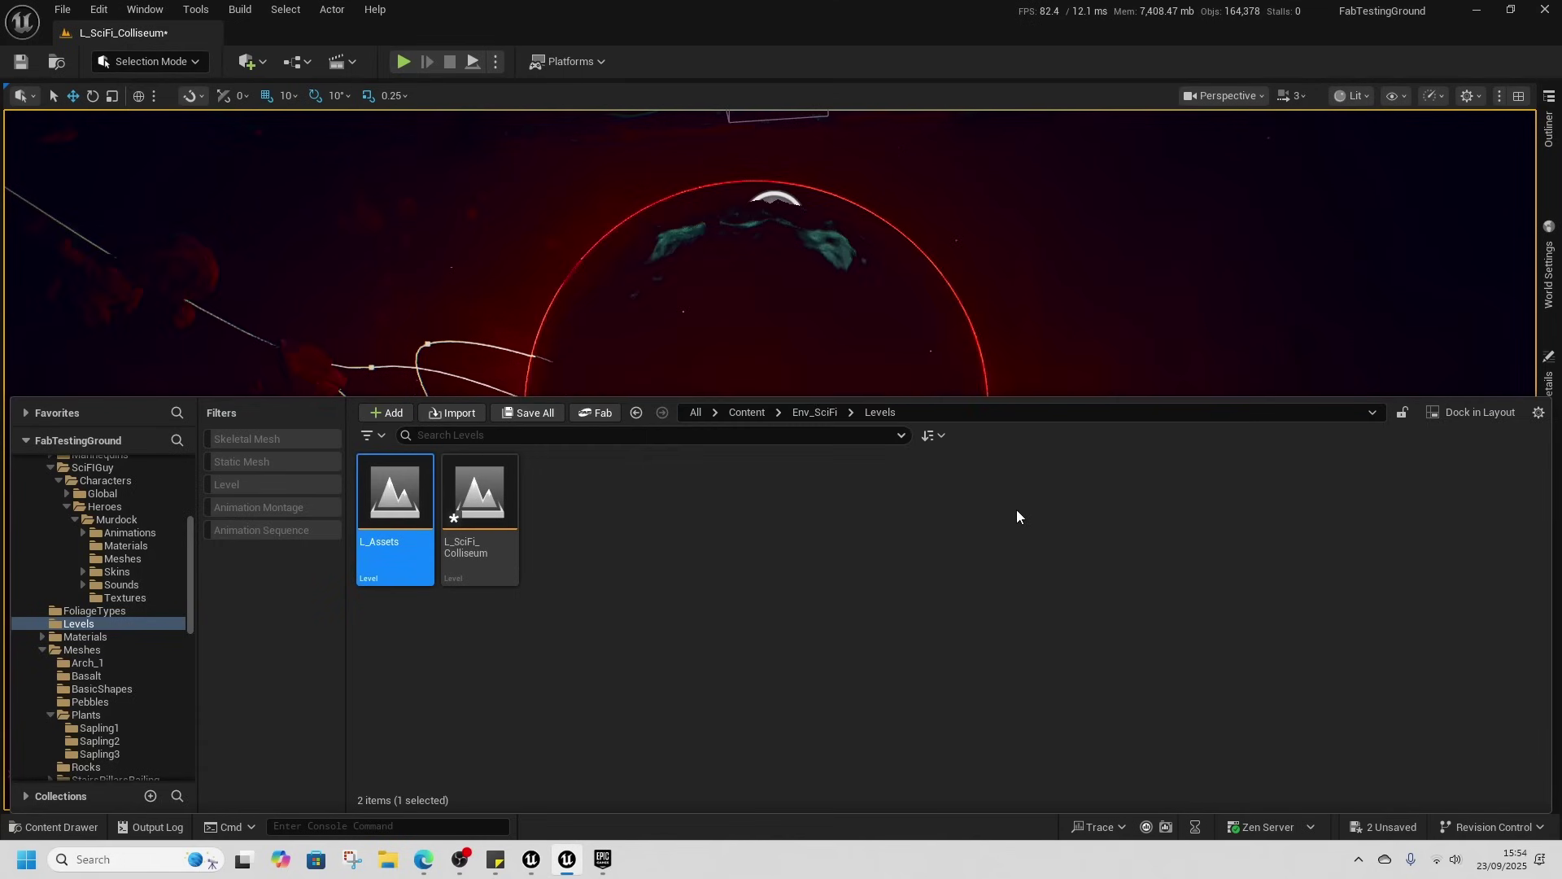
pyautogui.click(939, 340)
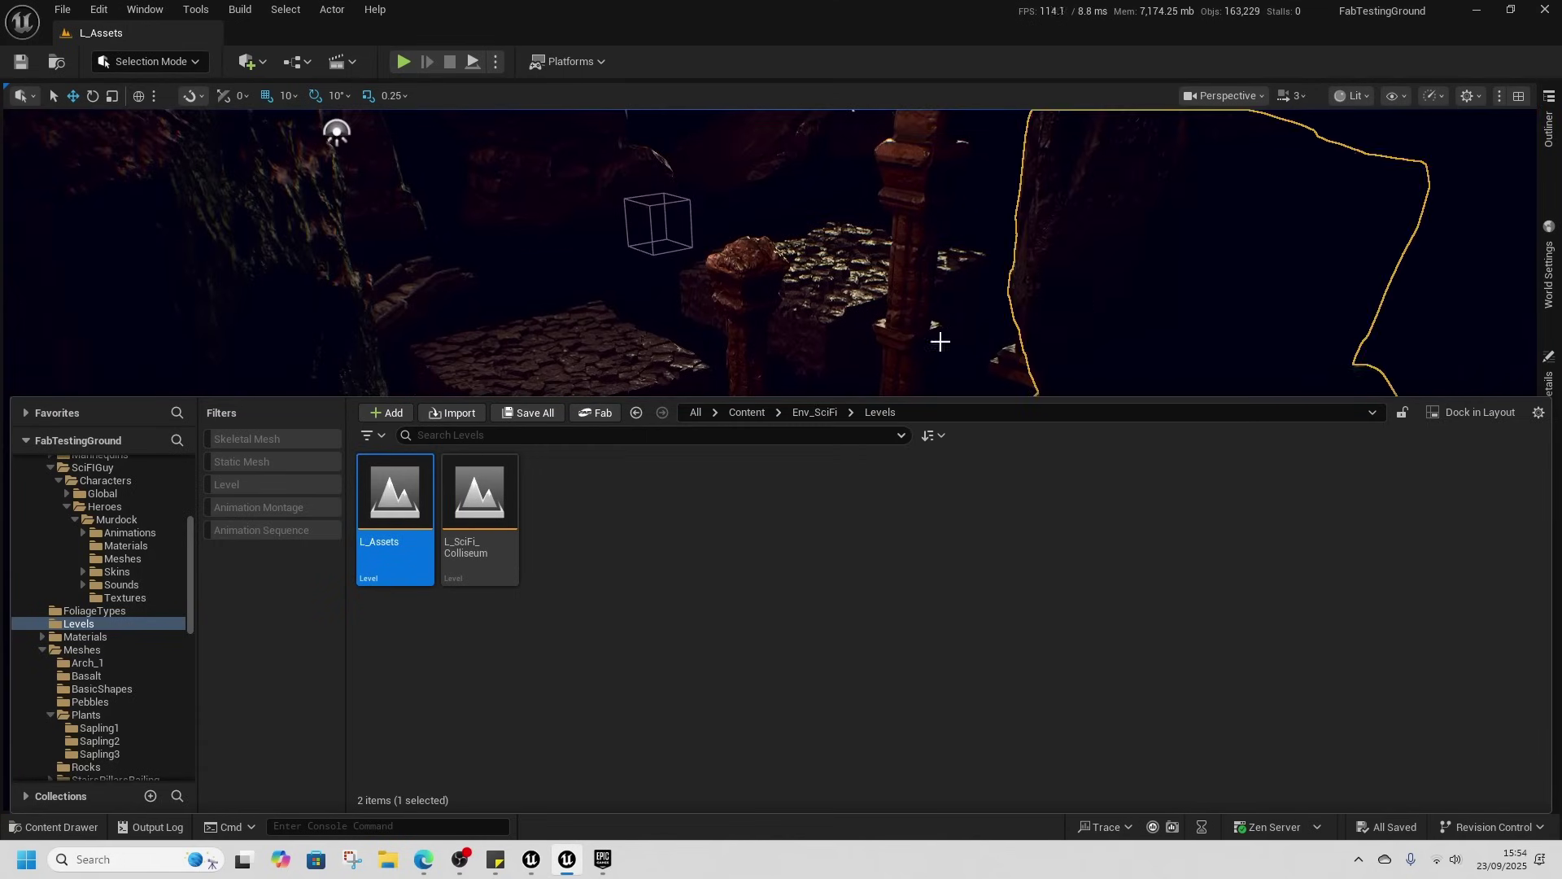
# - Inspect the L_Assets showcase, including the glowing red orb, rocks, arches and stone pieces
pyautogui.moveTo(916, 398); pyautogui.dragTo(916, 752)
pyautogui.moveTo(915, 651); pyautogui.dragTo(1135, 539, button='right')
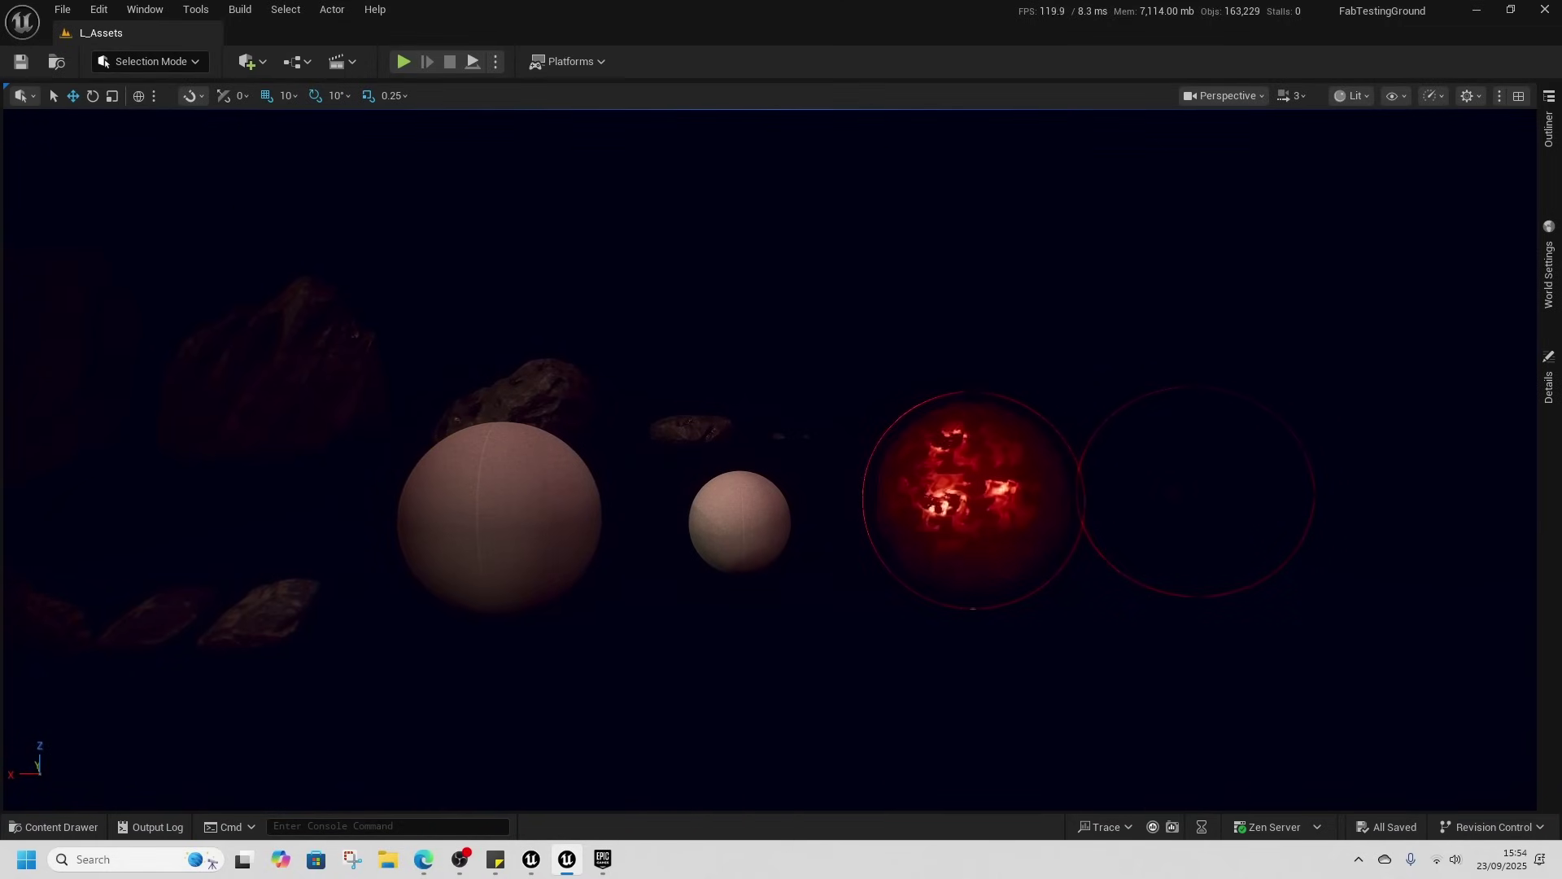
pyautogui.click(962, 509)
pyautogui.moveTo(830, 547); pyautogui.dragTo(520, 488, button='right')
pyautogui.moveTo(757, 592); pyautogui.dragTo(842, 565, button='right')
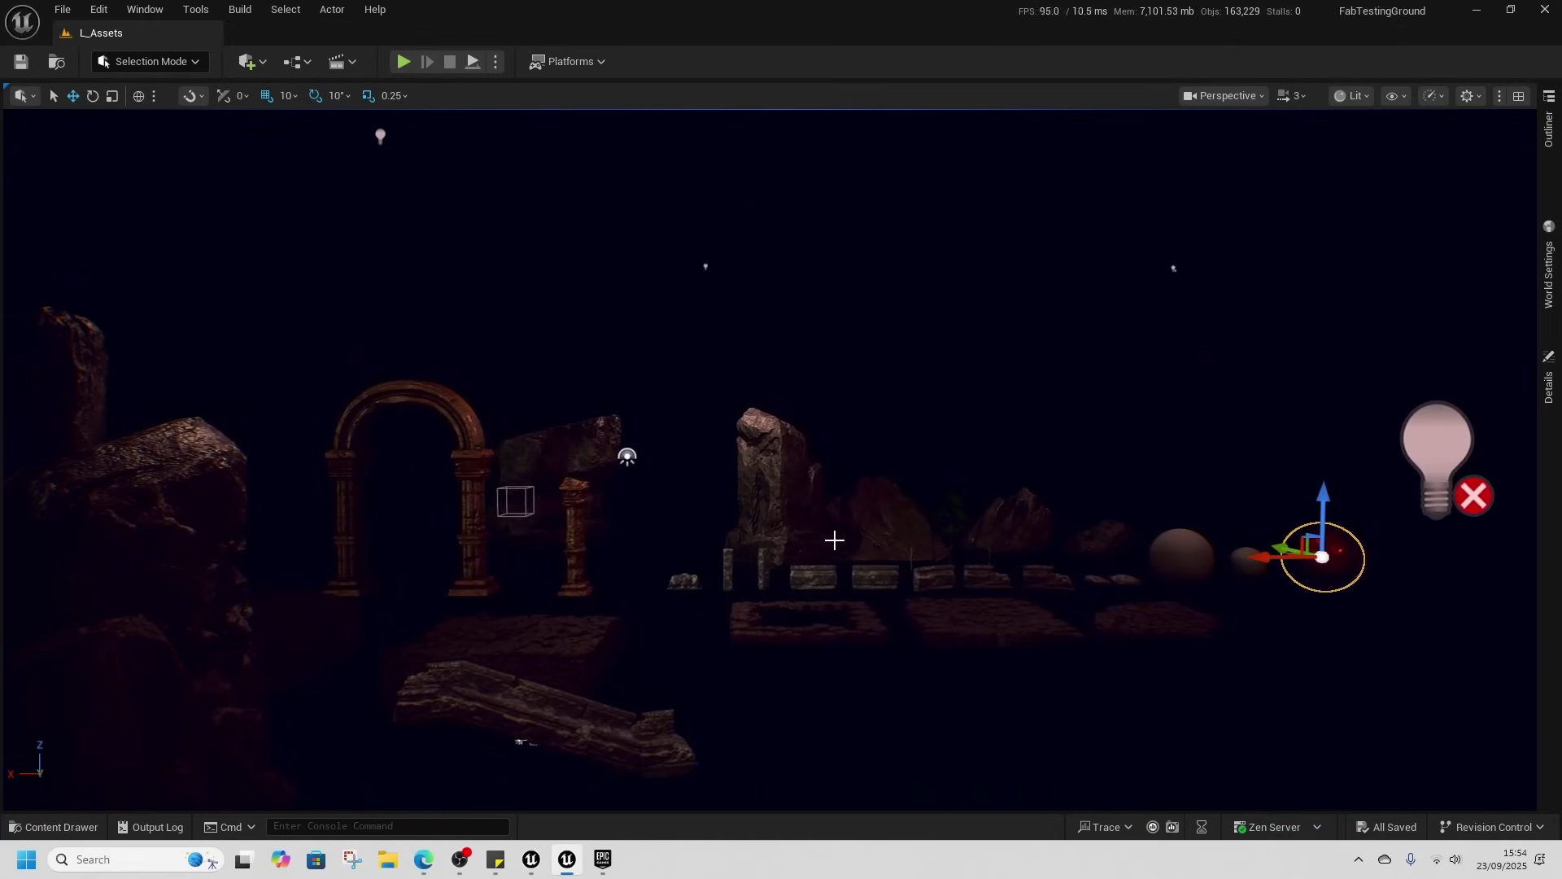
# - Open the Rural_Cabins level and start a play session from the dirt path near the pumpkin stand
pyautogui.hotkey('ctrl', 'space')
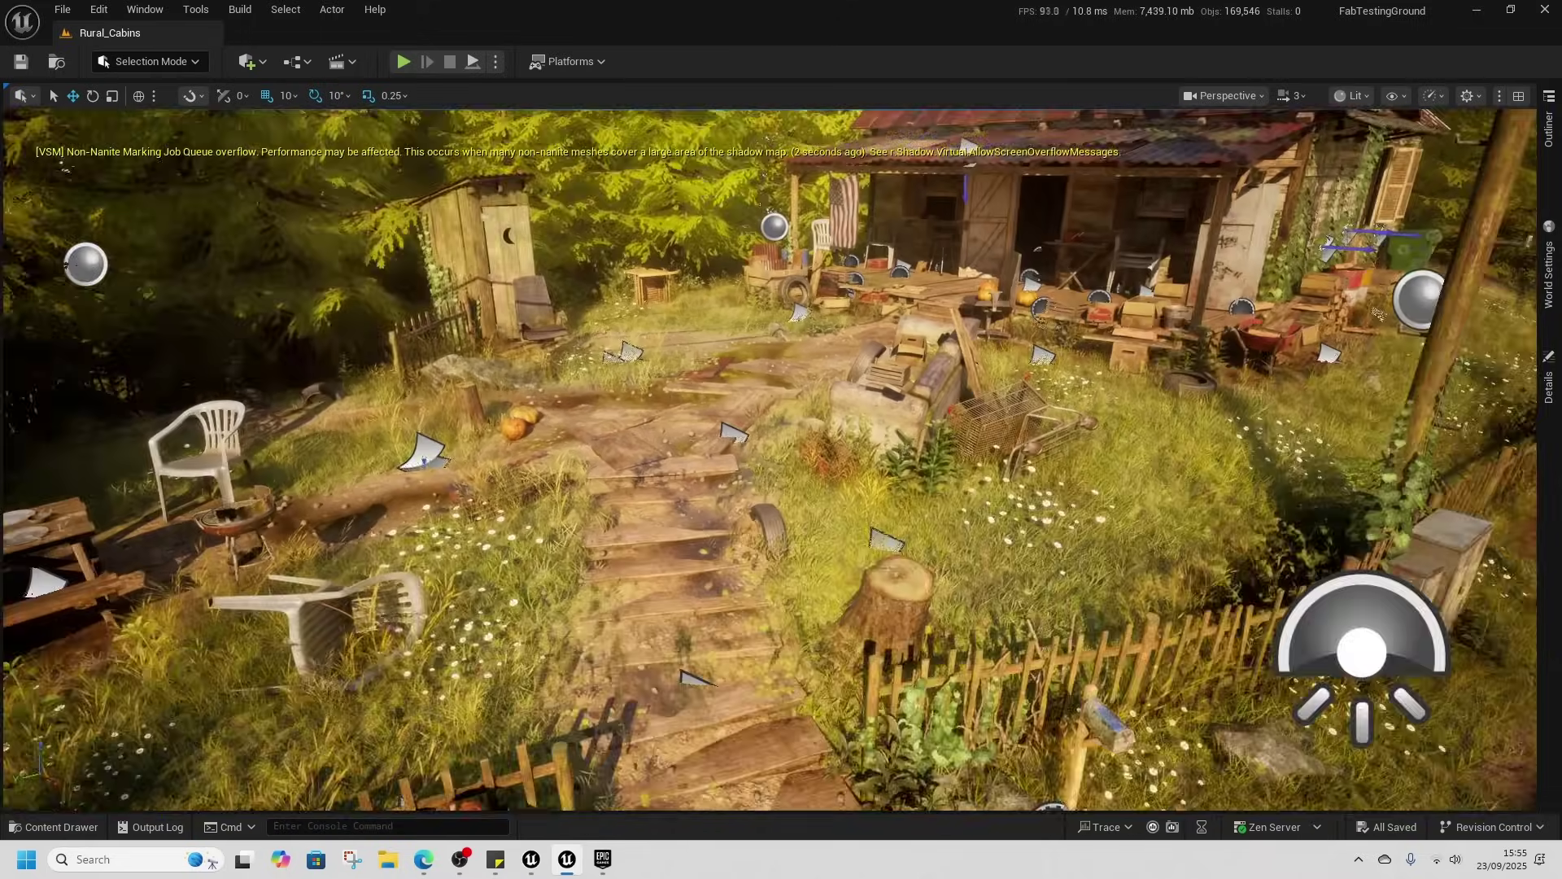
pyautogui.moveTo(827, 743); pyautogui.dragTo(827, 743, button='right')
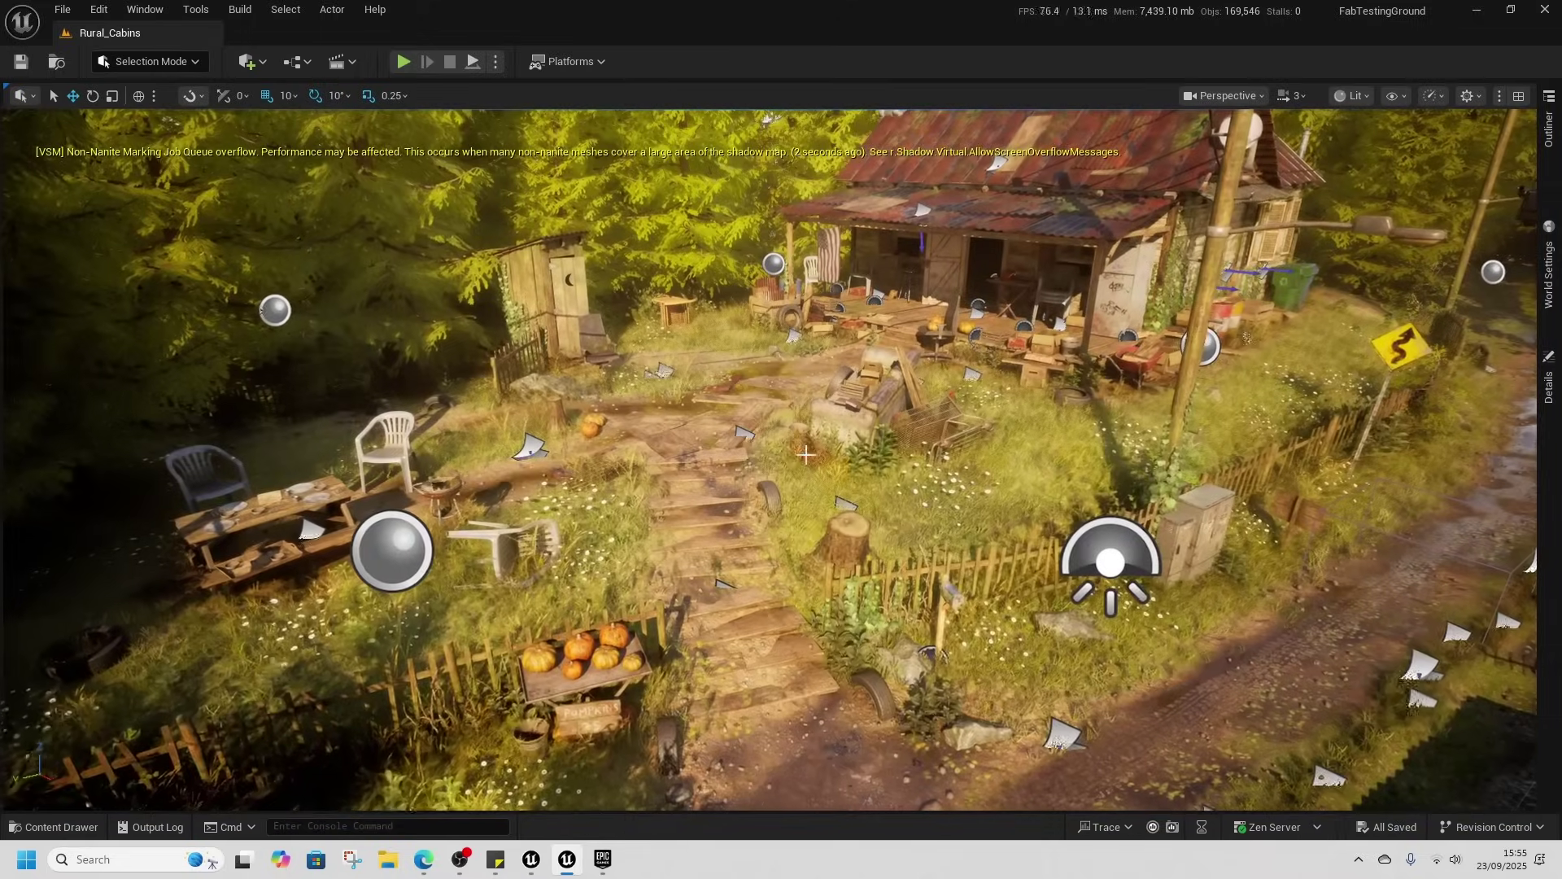
pyautogui.rightClick(826, 743)
pyautogui.click(882, 729)
pyautogui.hotkey('alt', 'p')
# - Explore the Rural_Cabins level with the character: the outhouse, the cabin porch and interior, the caravan, and the muddy road
pyautogui.press('w')
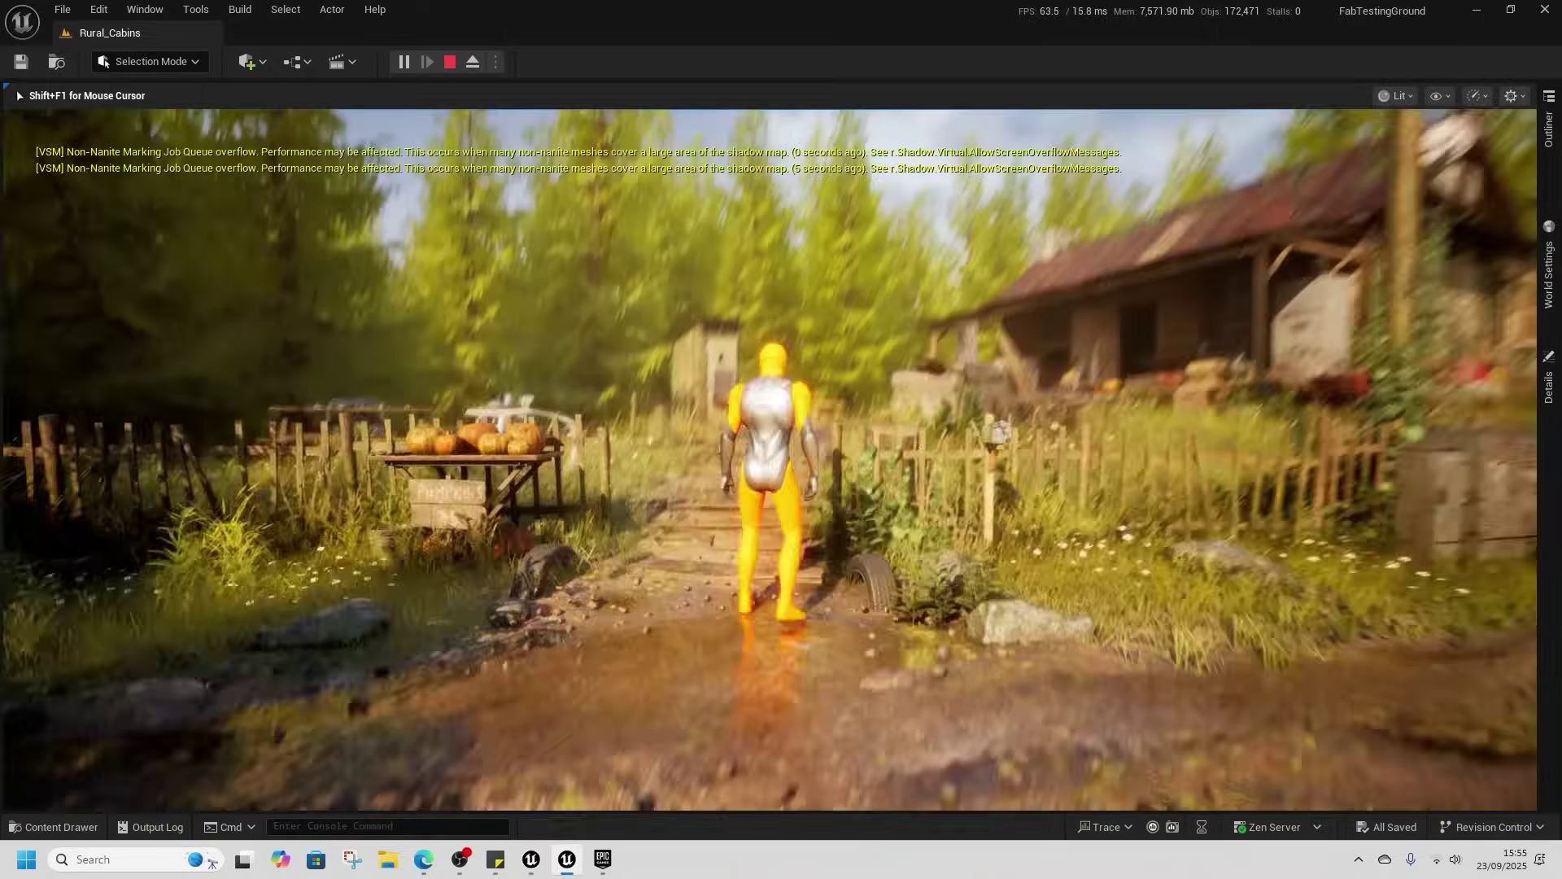
pyautogui.press('w')
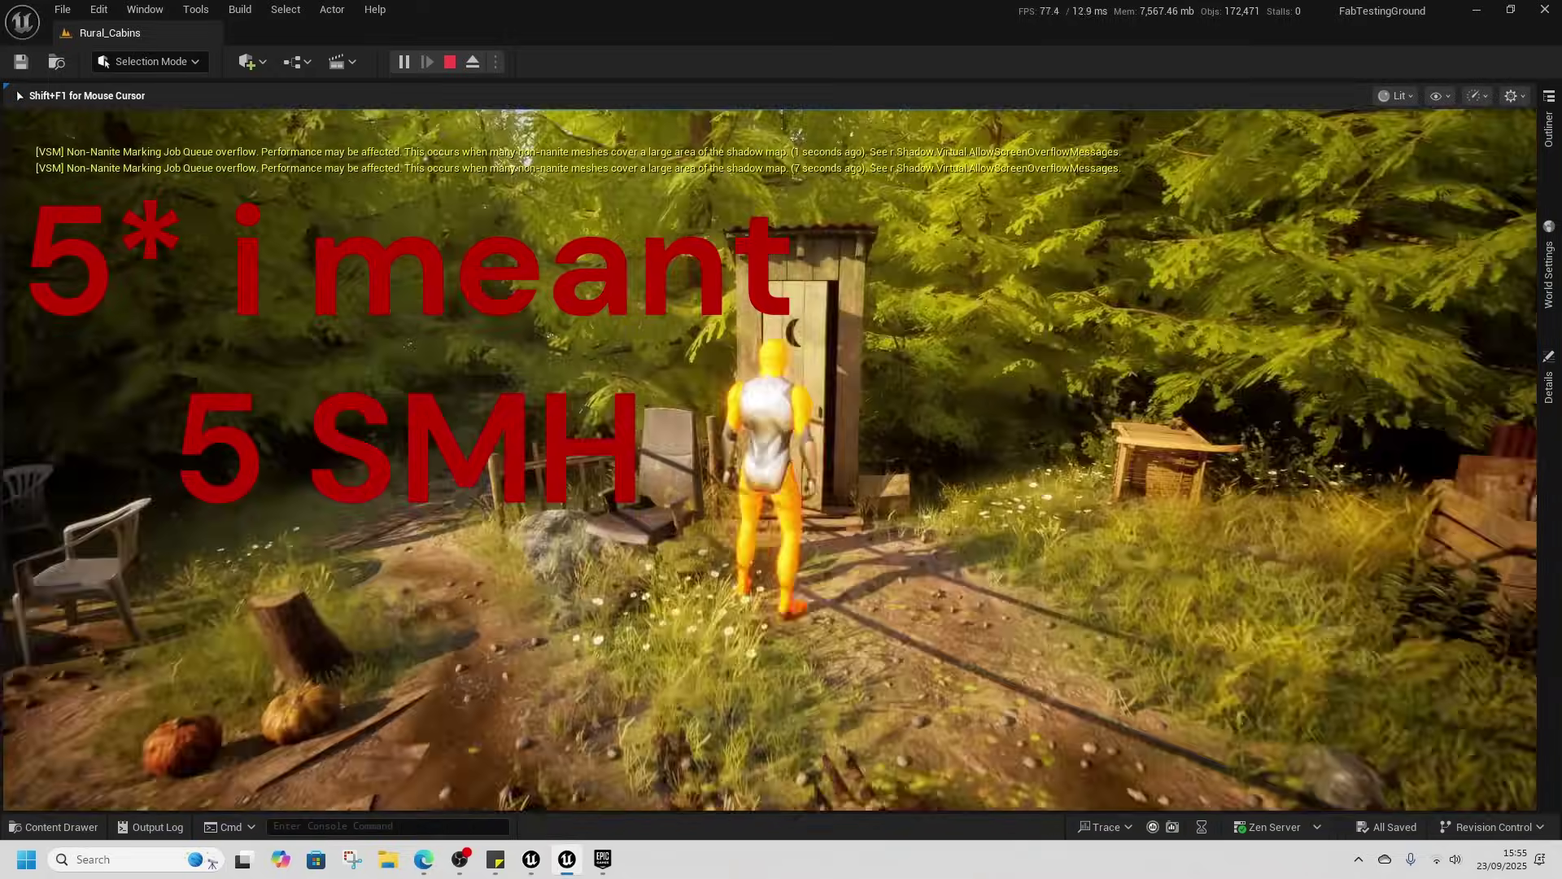
pyautogui.press('w')
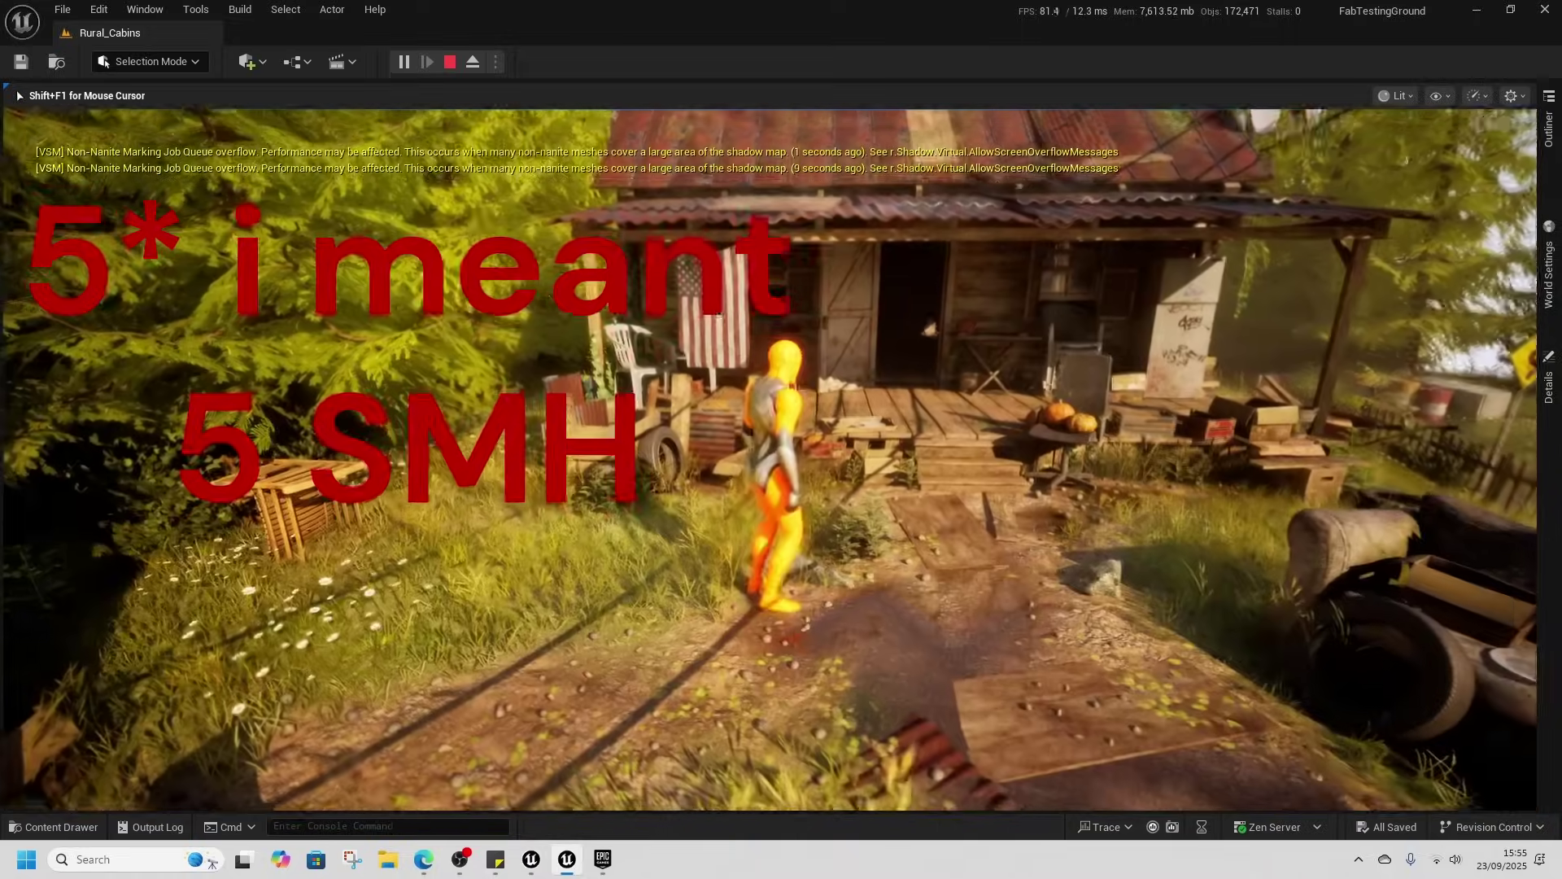
pyautogui.press('w')
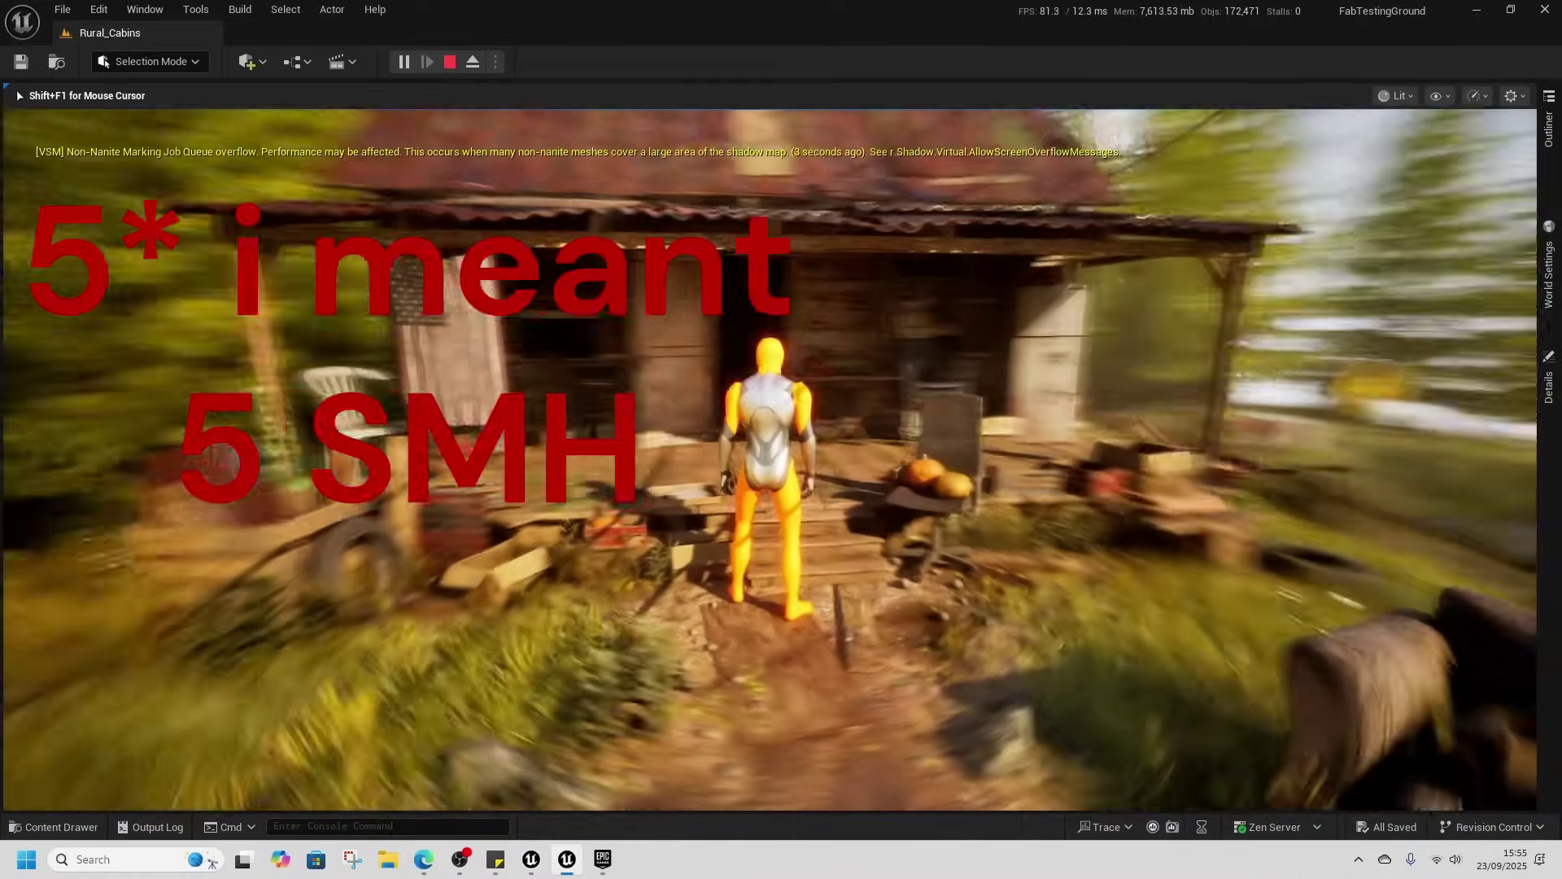
pyautogui.press('s')
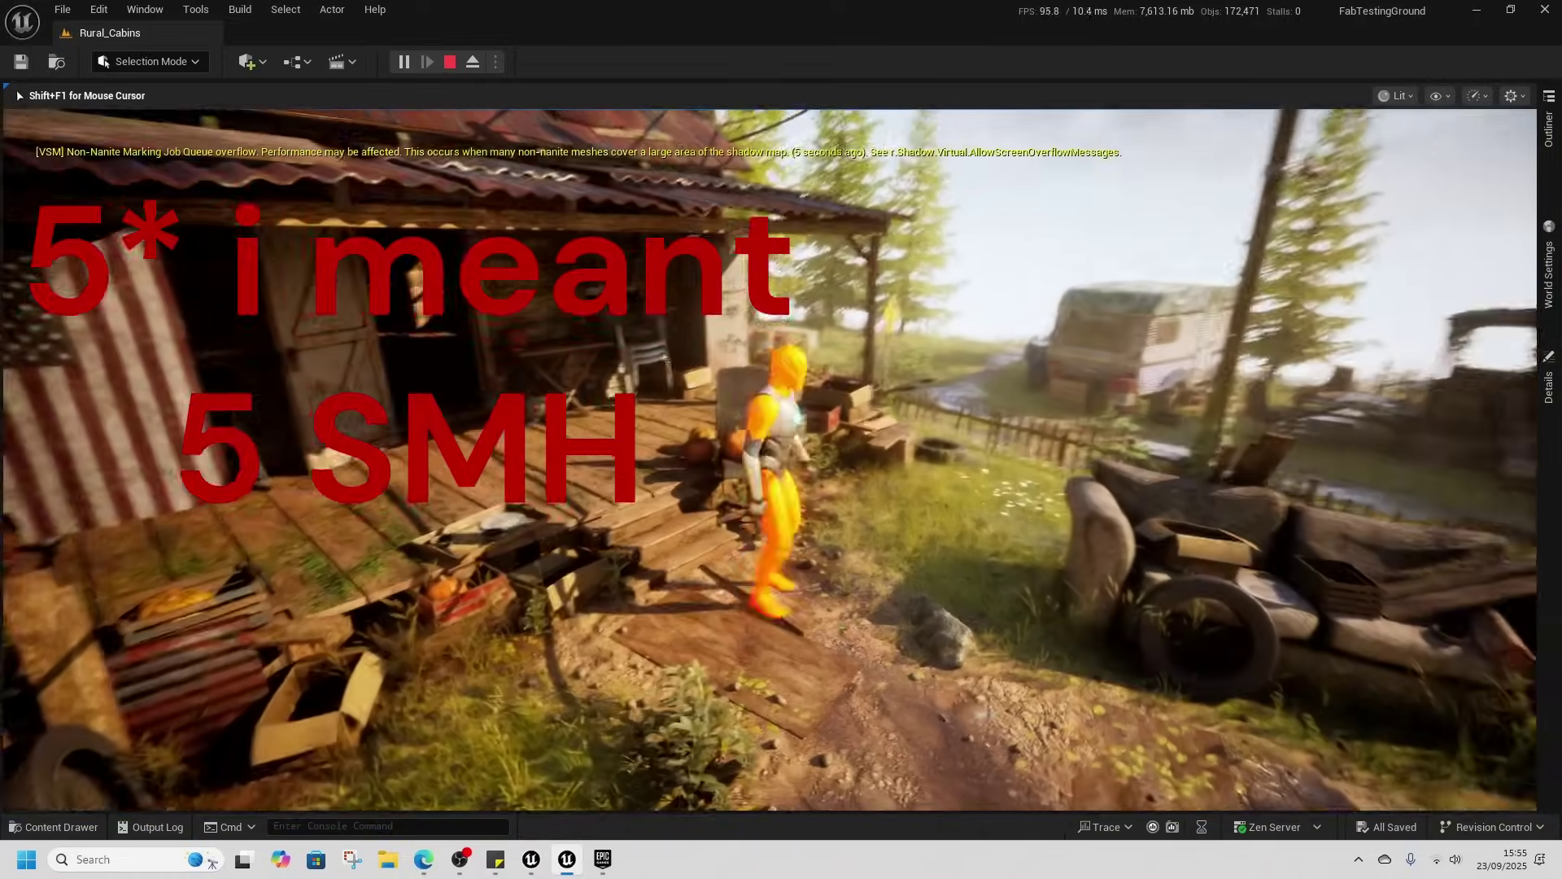
pyautogui.press('w')
pyautogui.press('w')
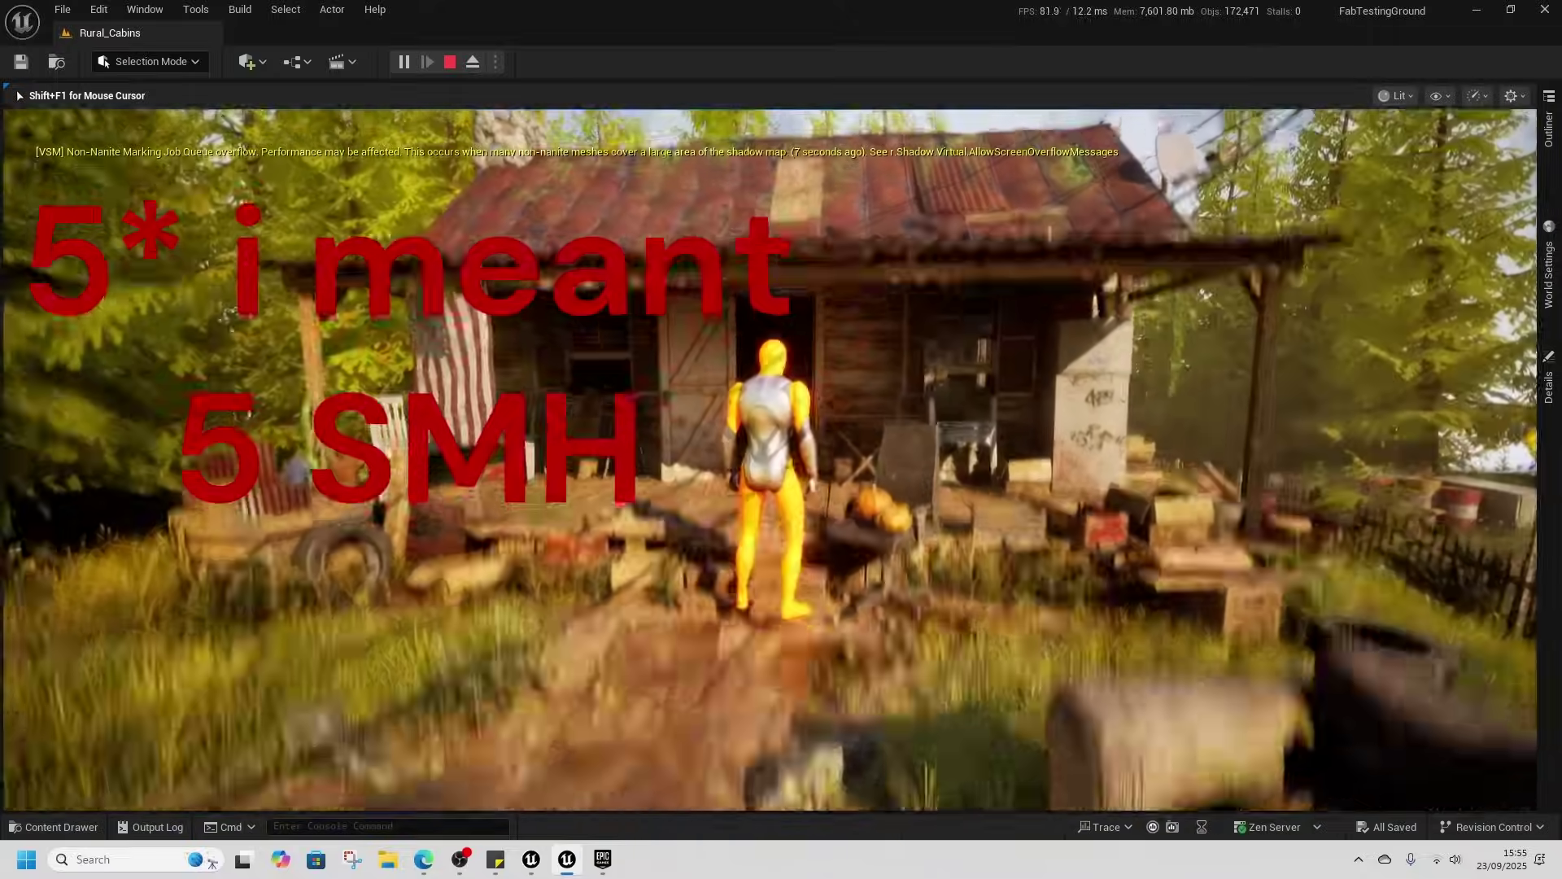
pyautogui.press('space')
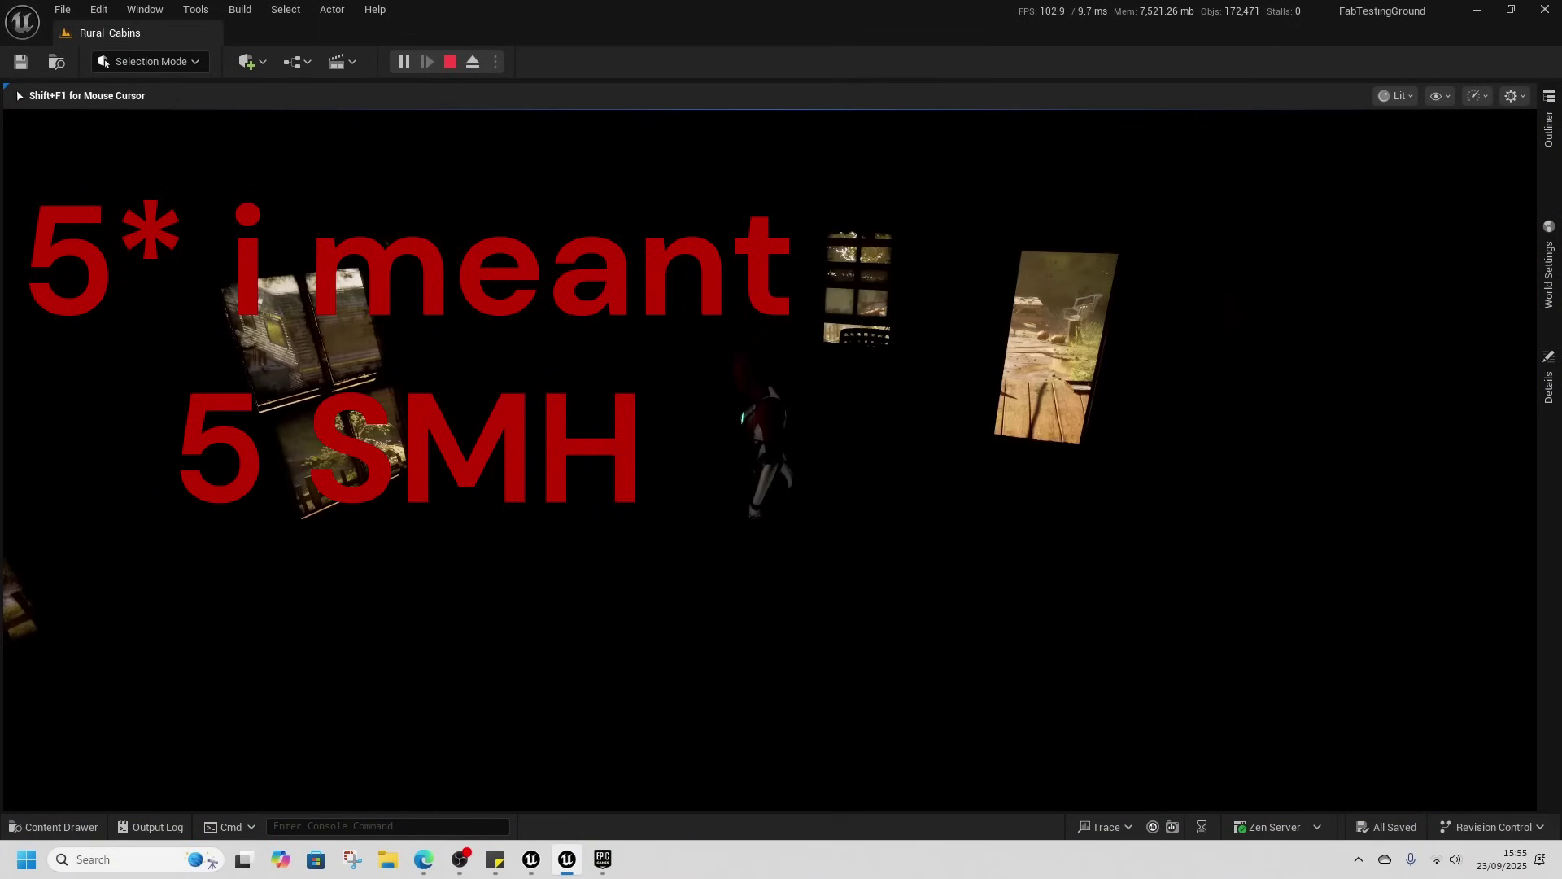
pyautogui.press('w')
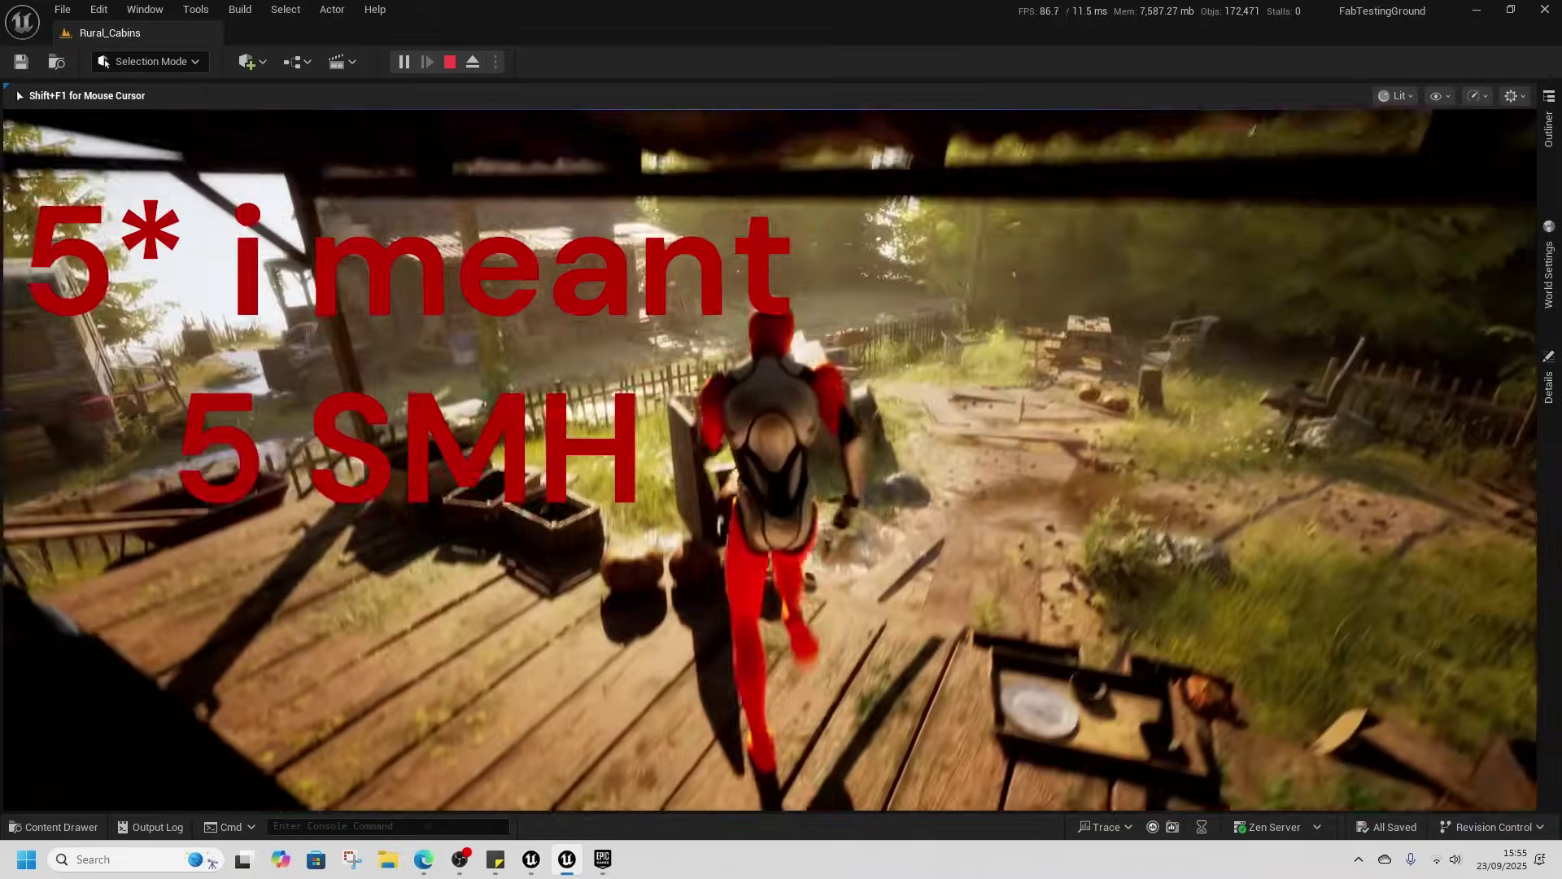
pyautogui.press('w')
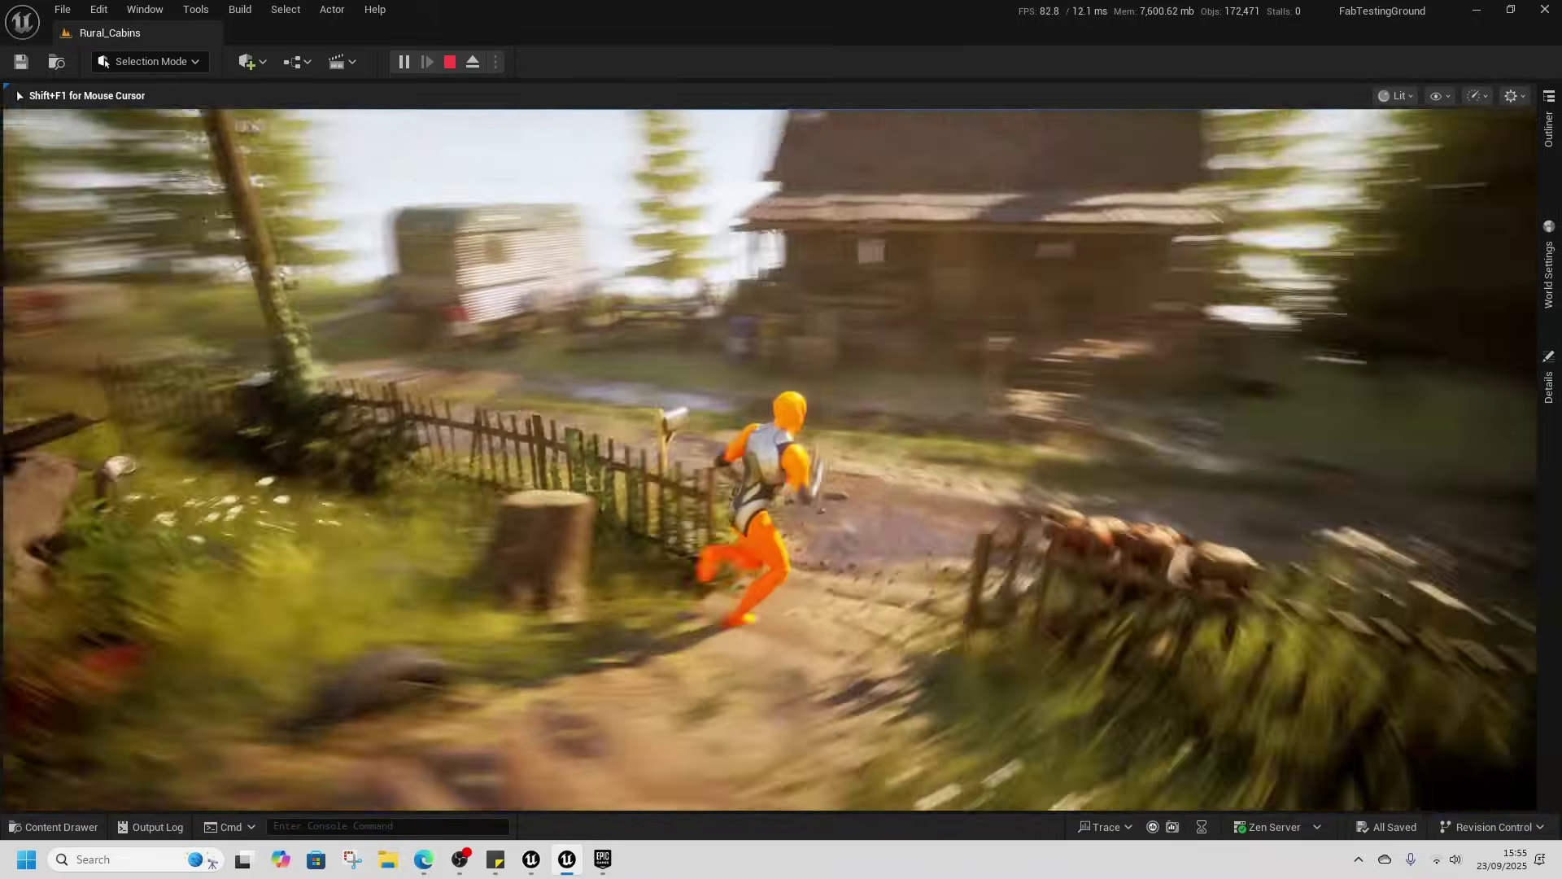
pyautogui.press('w')
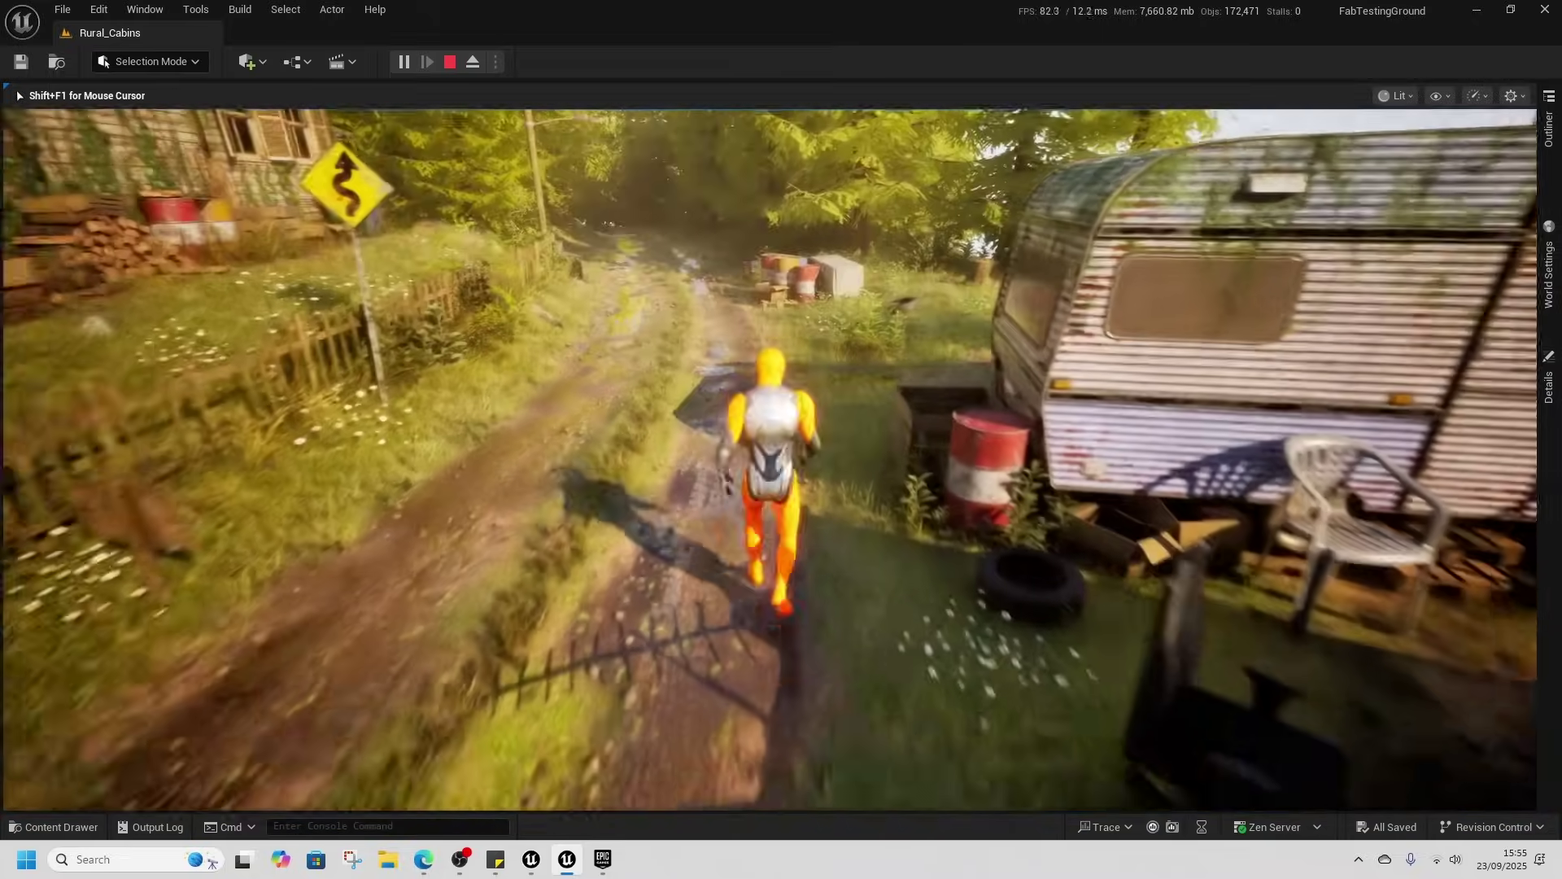
pyautogui.press('w')
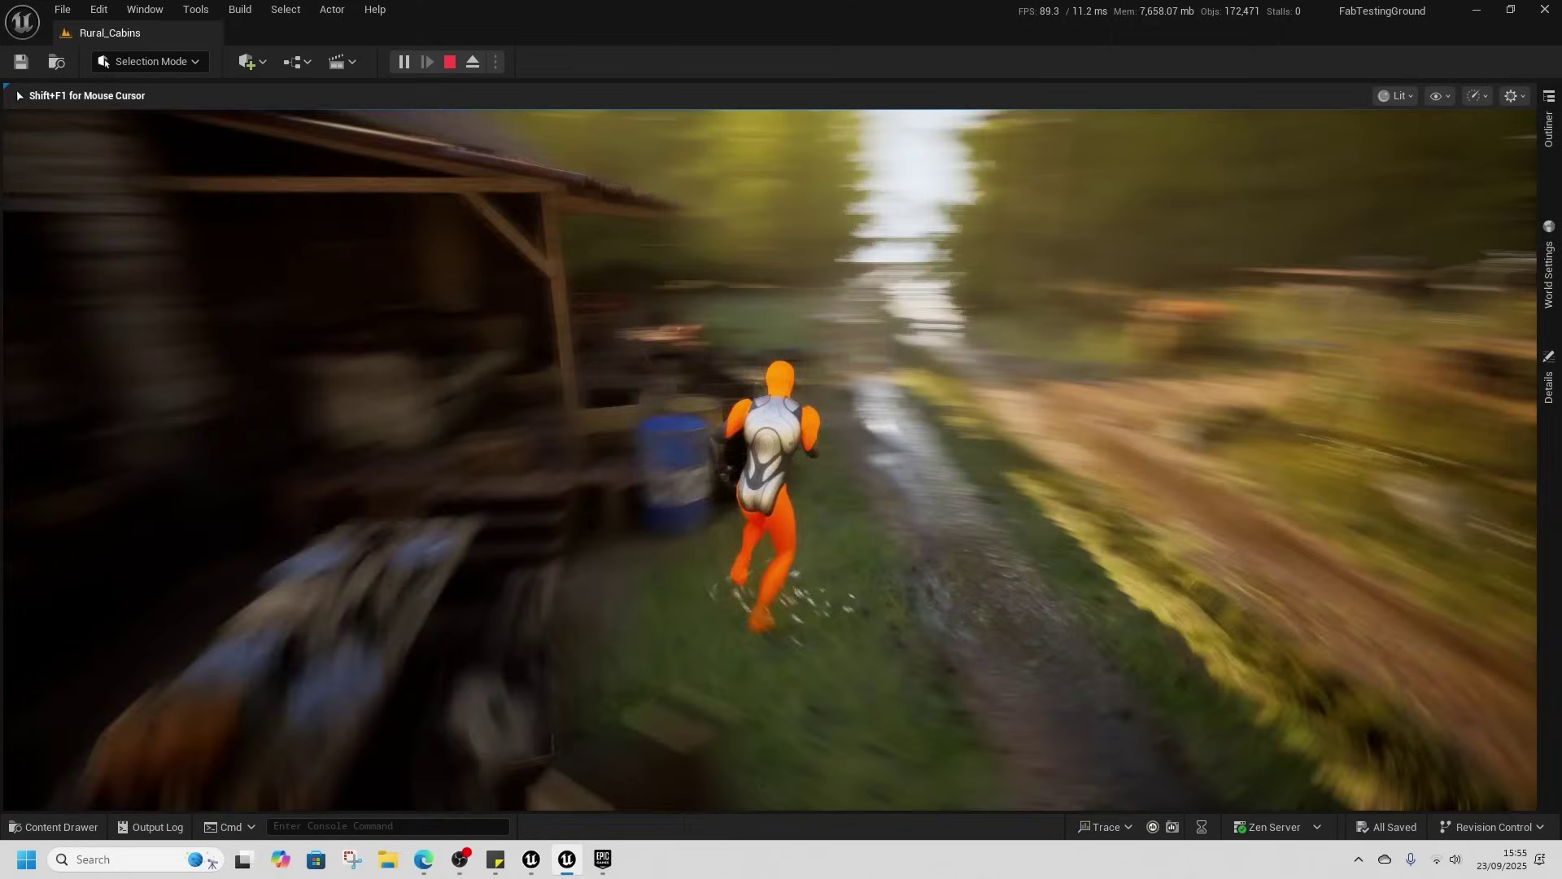
pyautogui.press('w')
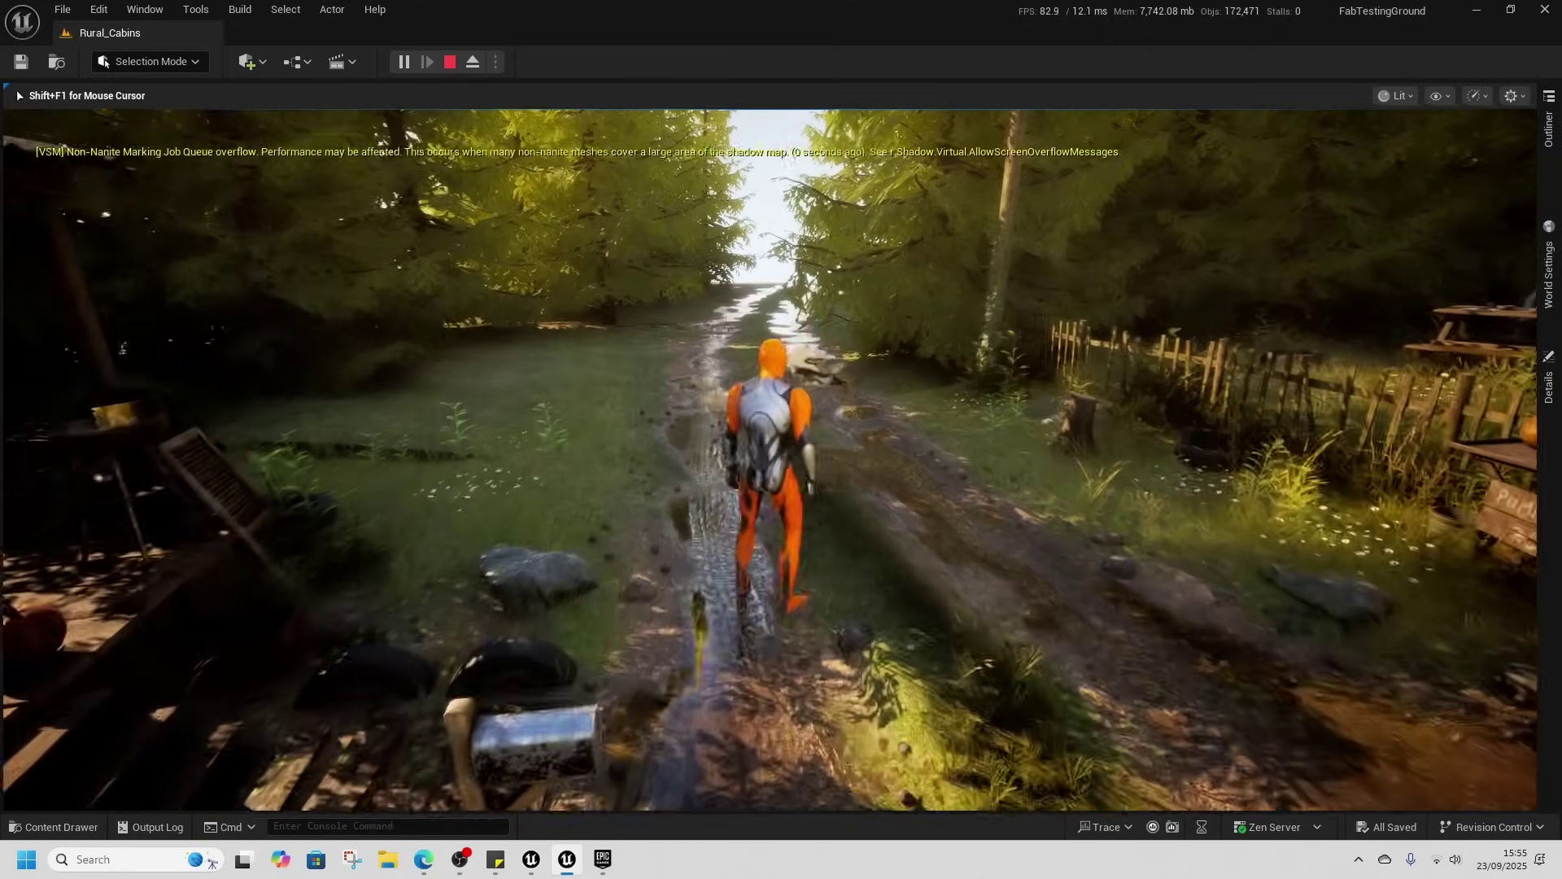
# - Check the download activity in the Epic Games Launcher, then stop the play session and examine the cabin's exterior in the editor
pyautogui.hotkey('alt', 'Tab')
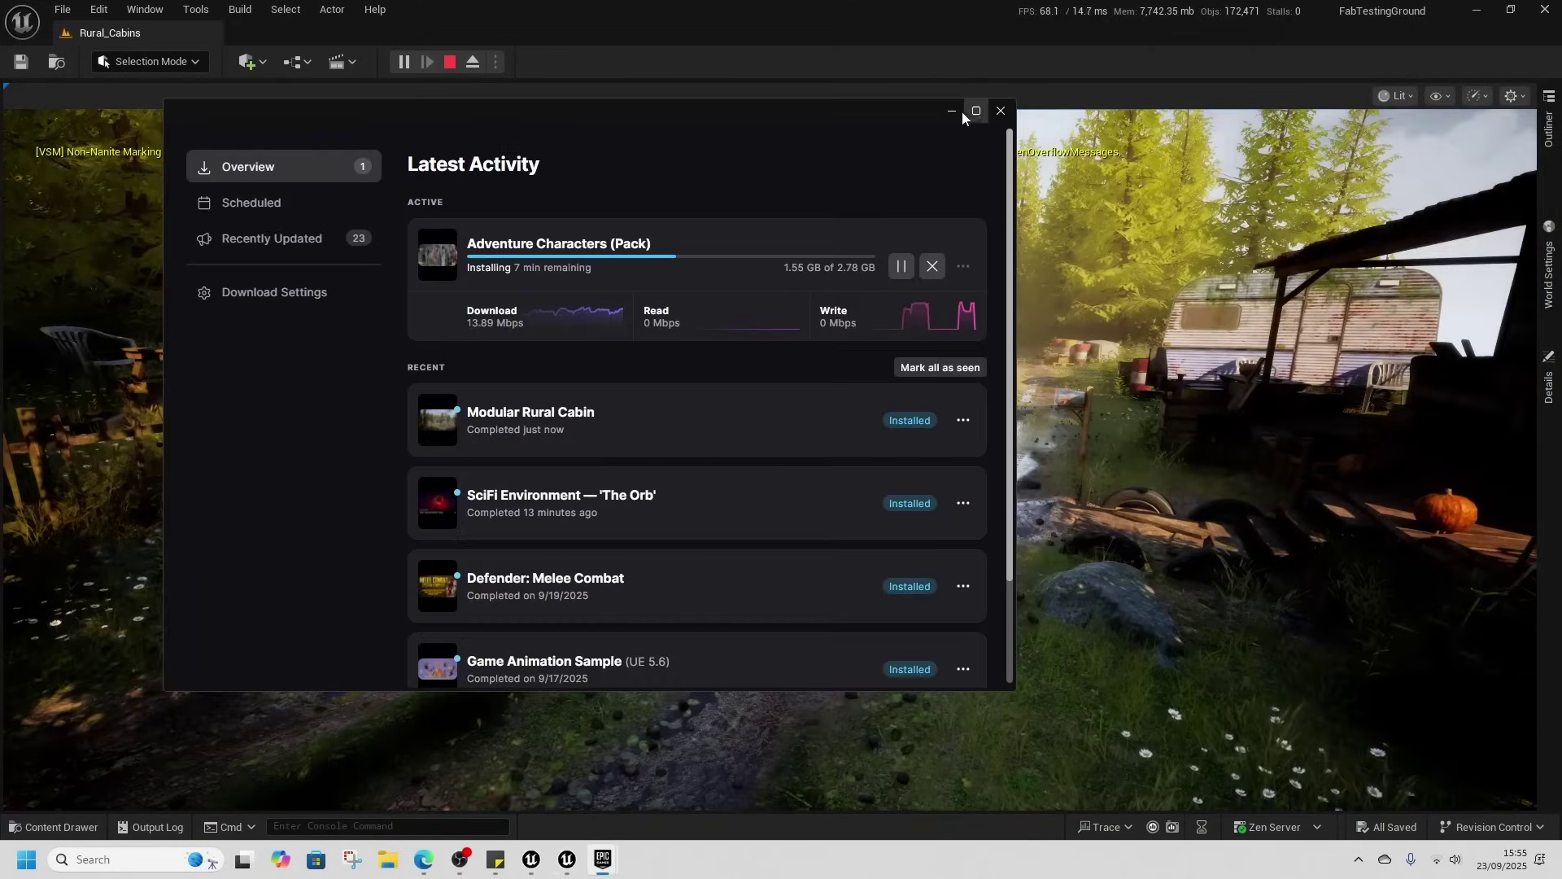
pyautogui.click(450, 63)
pyautogui.moveTo(770, 460); pyautogui.dragTo(960, 488, button='right')
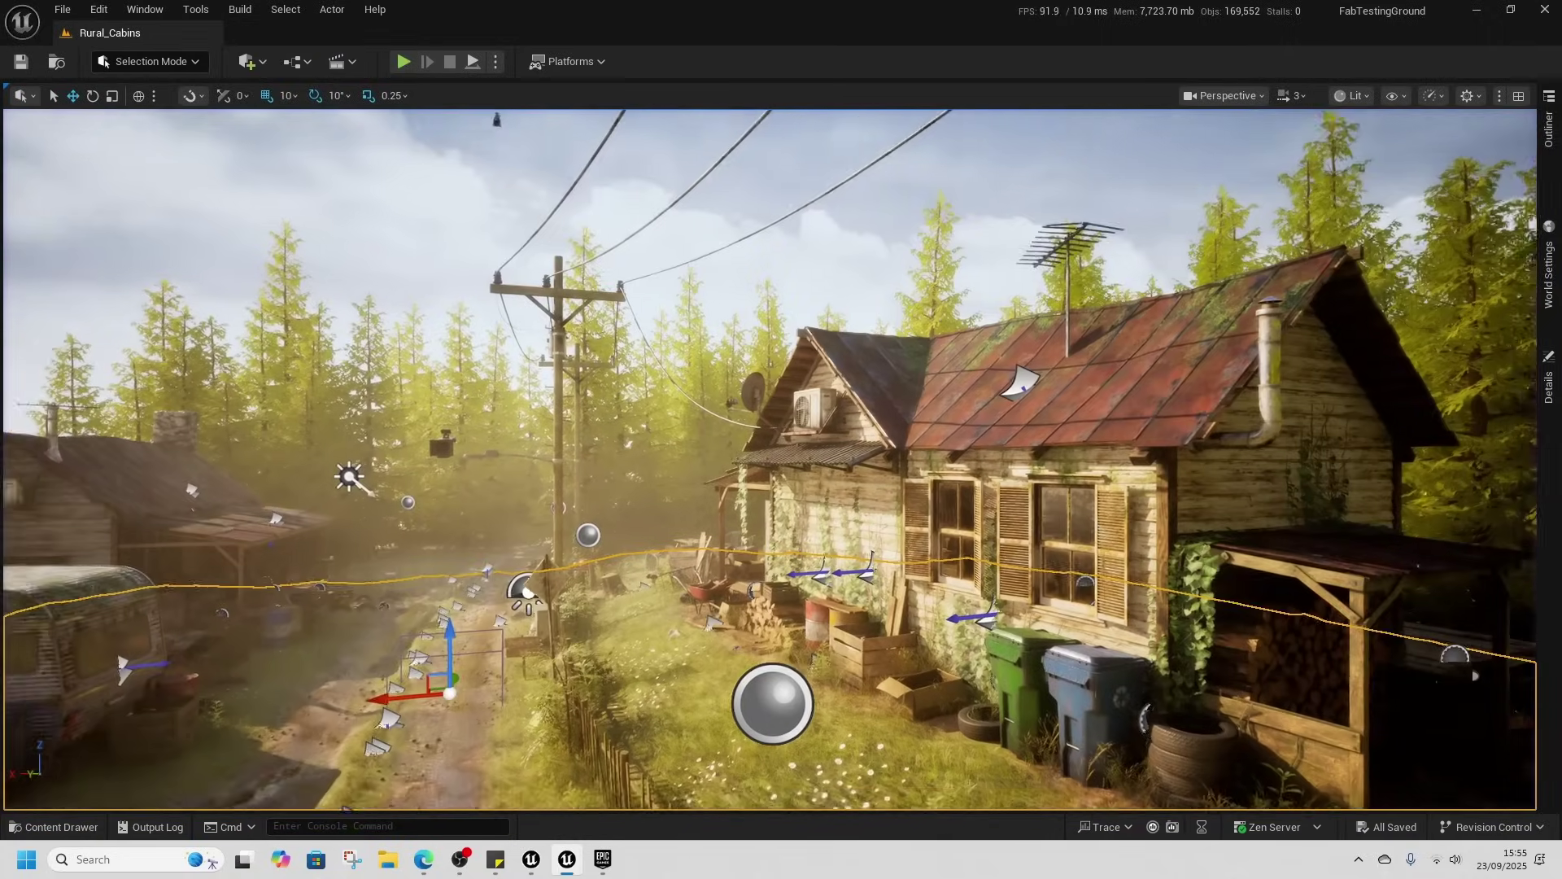
pyautogui.moveTo(850, 367); pyautogui.dragTo(880, 374, button='right')
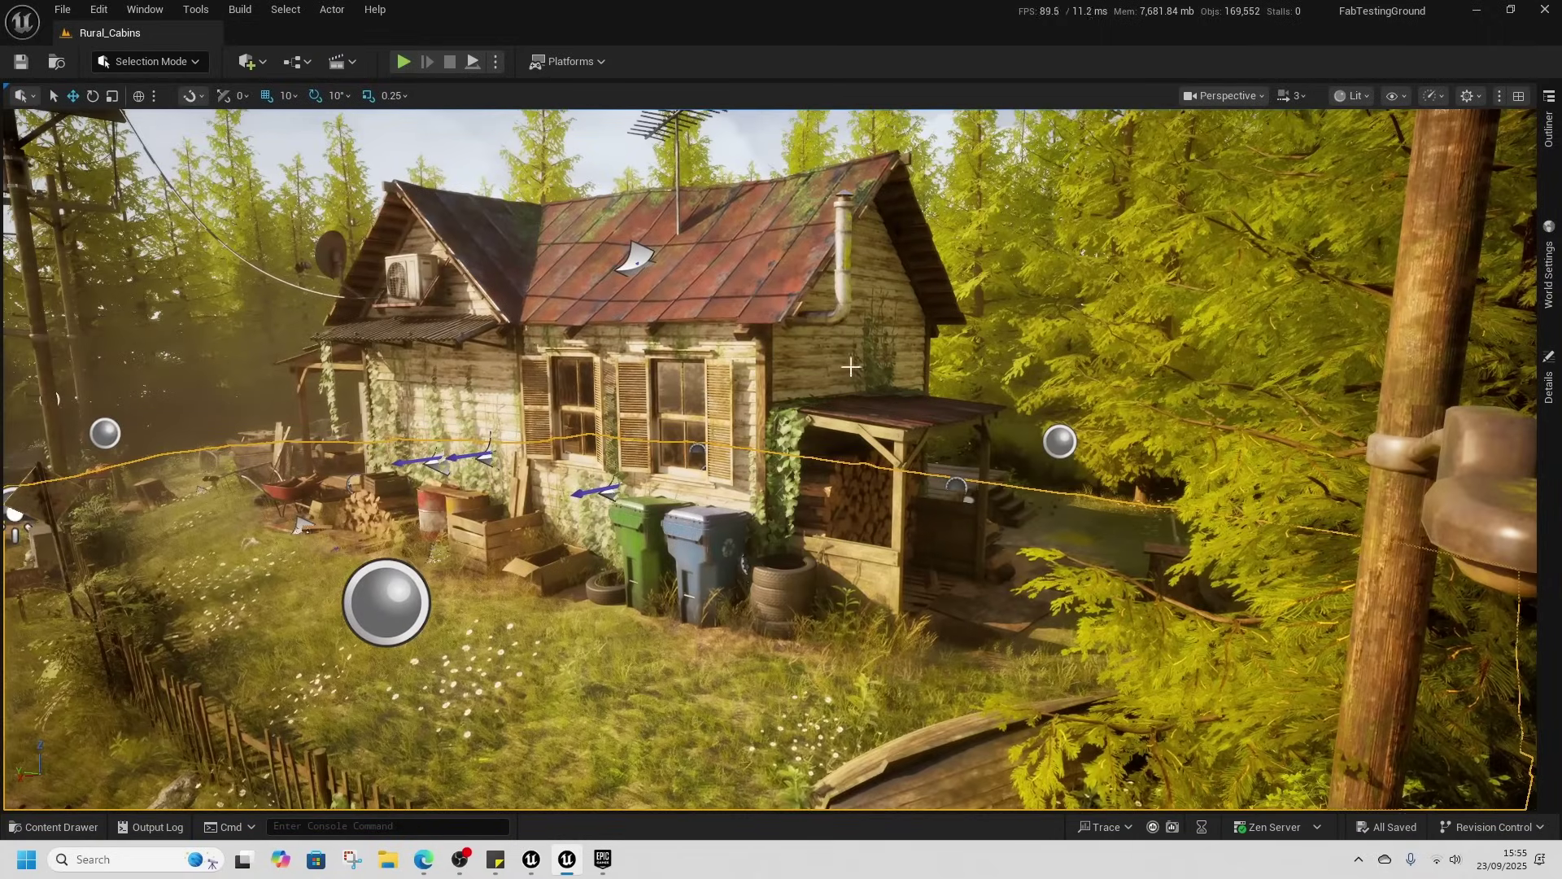
# - Open the Actor Palette as a floating window and load the L_SciFi_Colliseum level as its palette
pyautogui.click(286, 9)
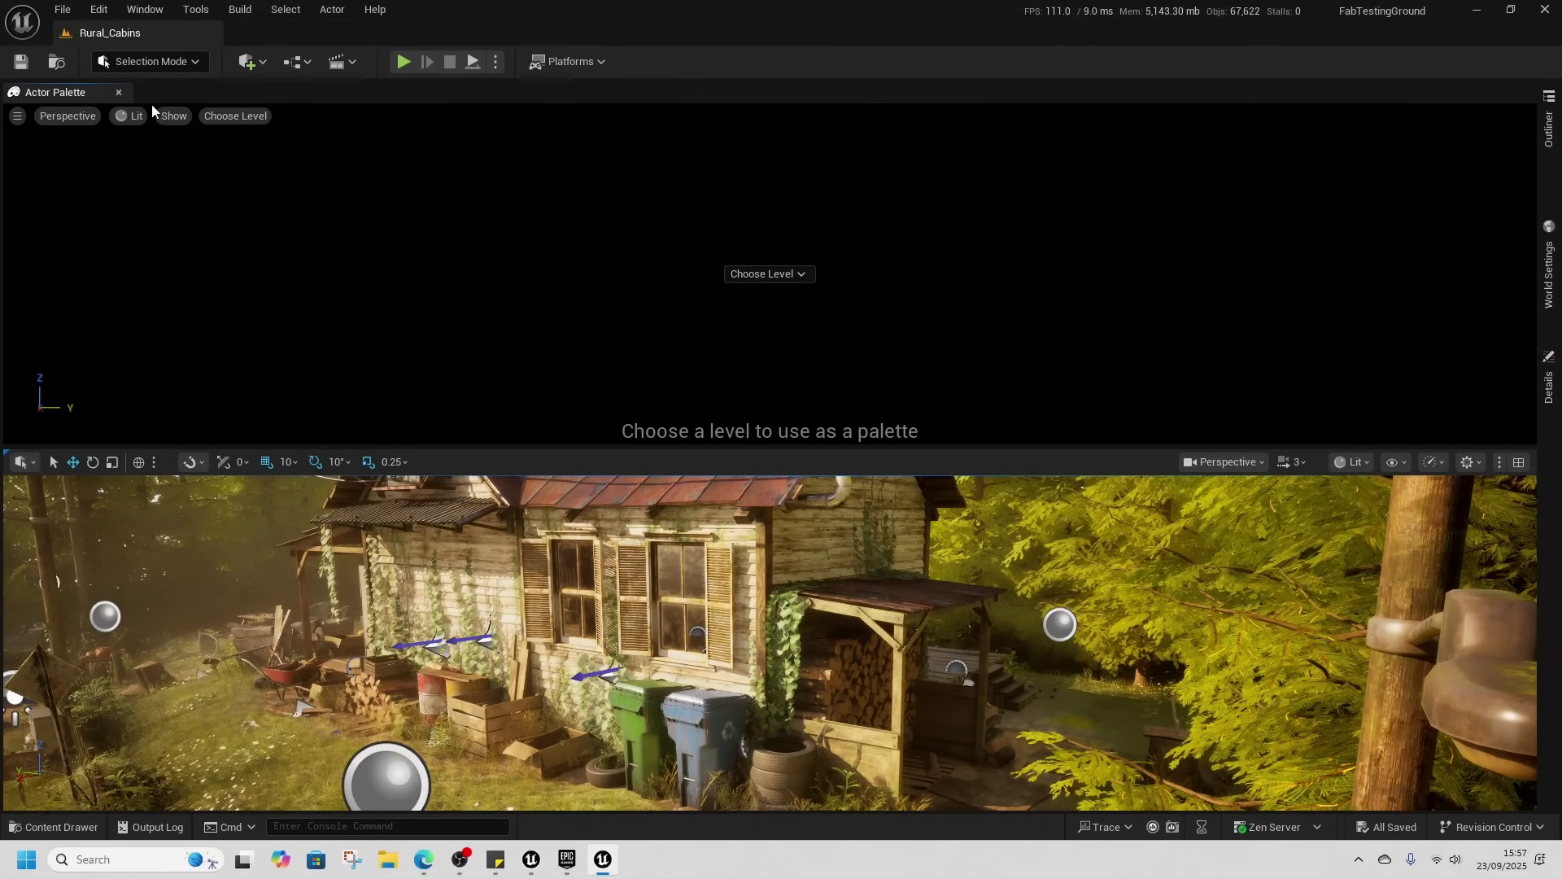
pyautogui.moveTo(74, 92); pyautogui.dragTo(665, 230)
pyautogui.click(942, 324)
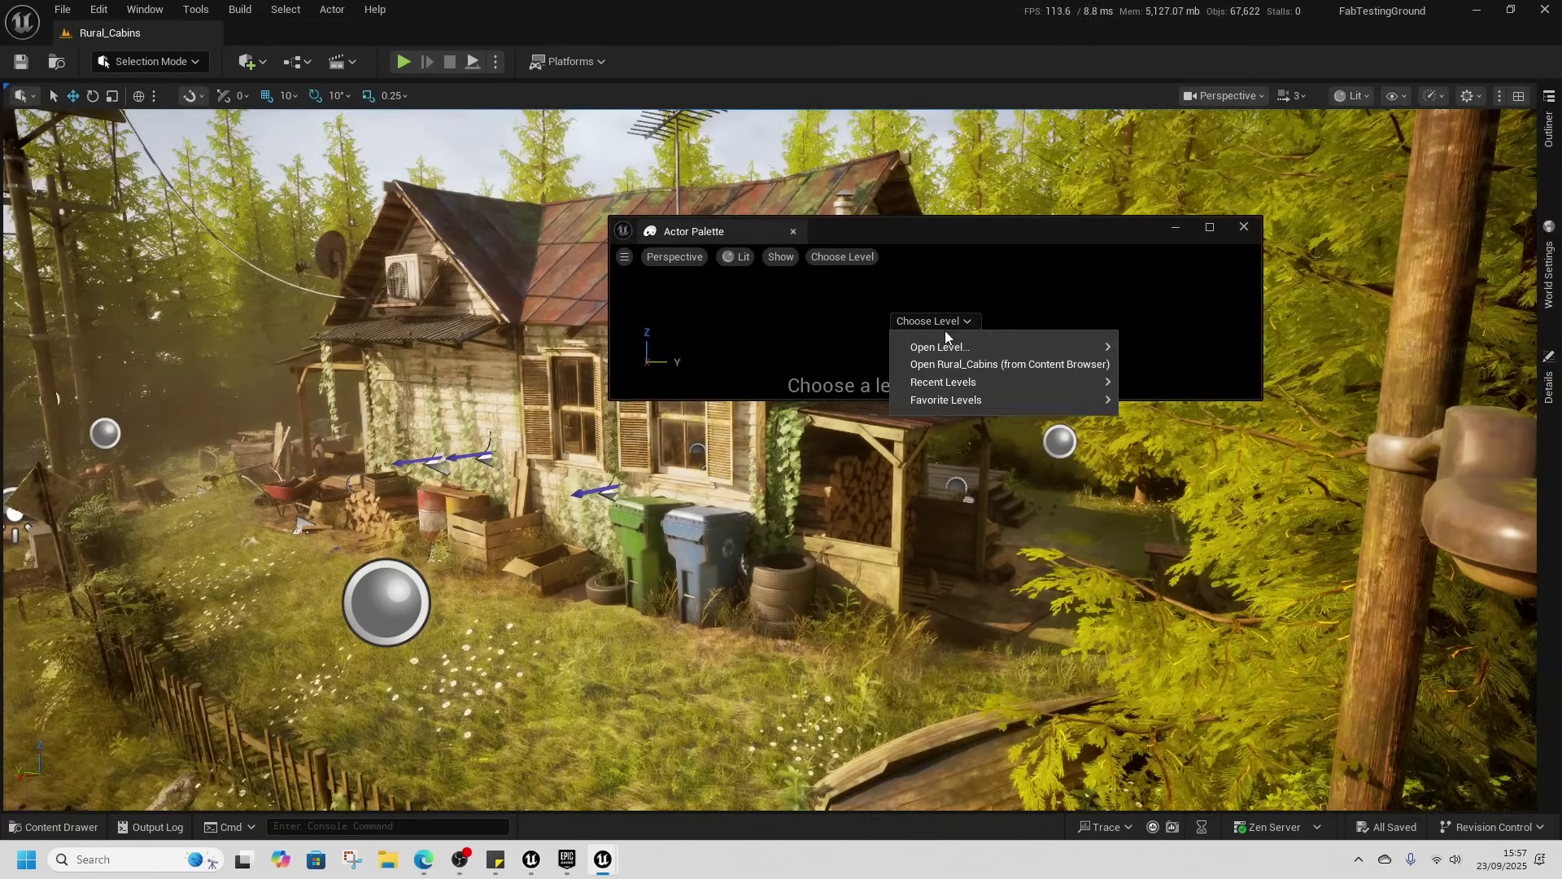
pyautogui.moveTo(961, 346)
pyautogui.scroll(-1, 1263, 540)
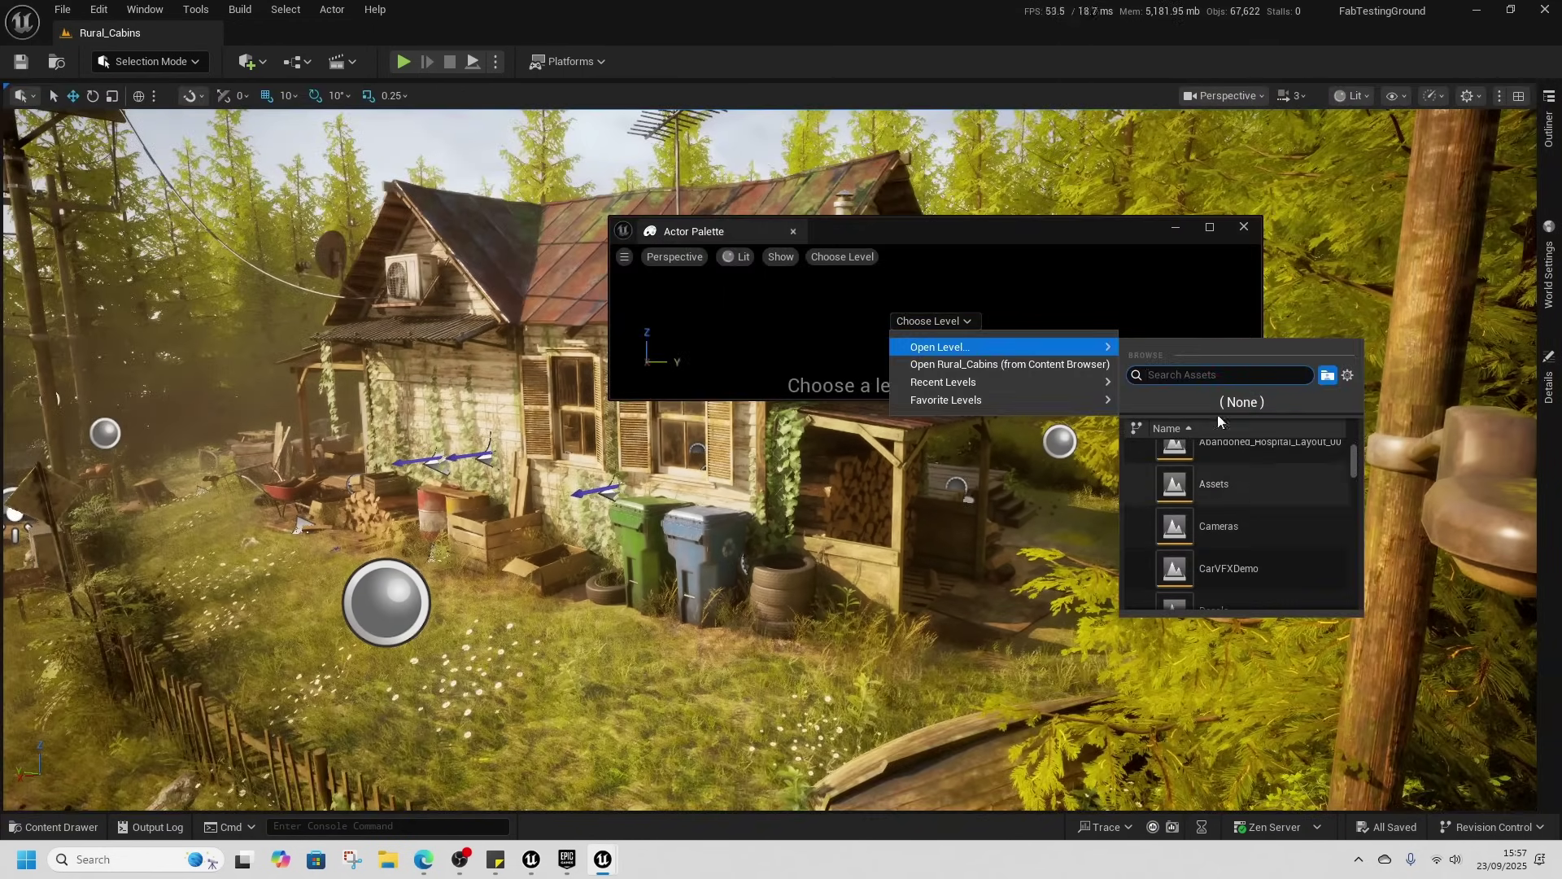
pyautogui.scroll(-5, 1261, 521)
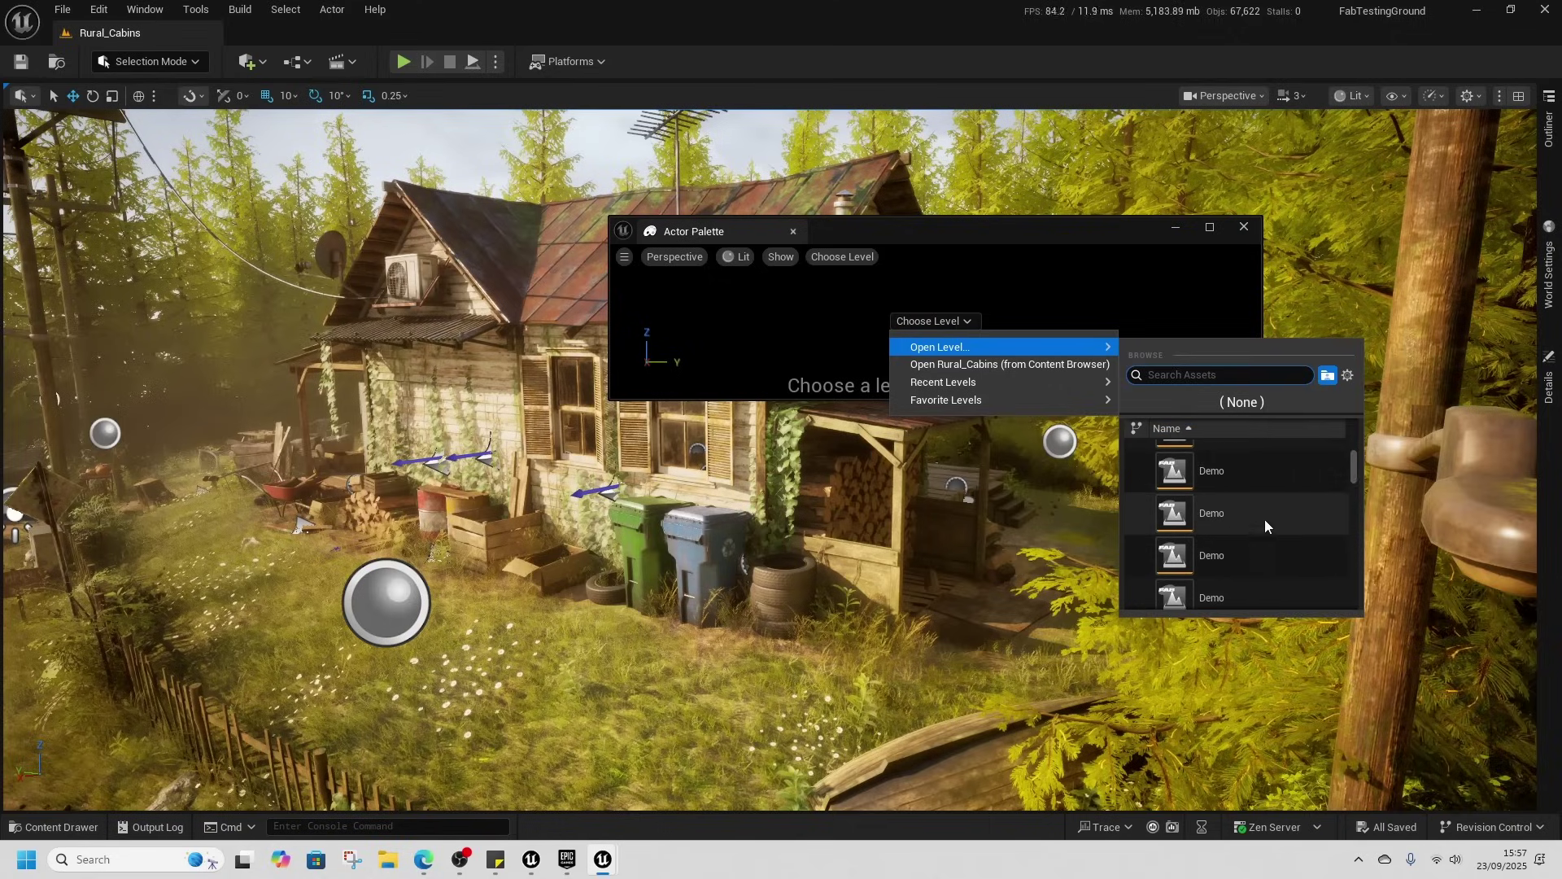
pyautogui.write('sci')
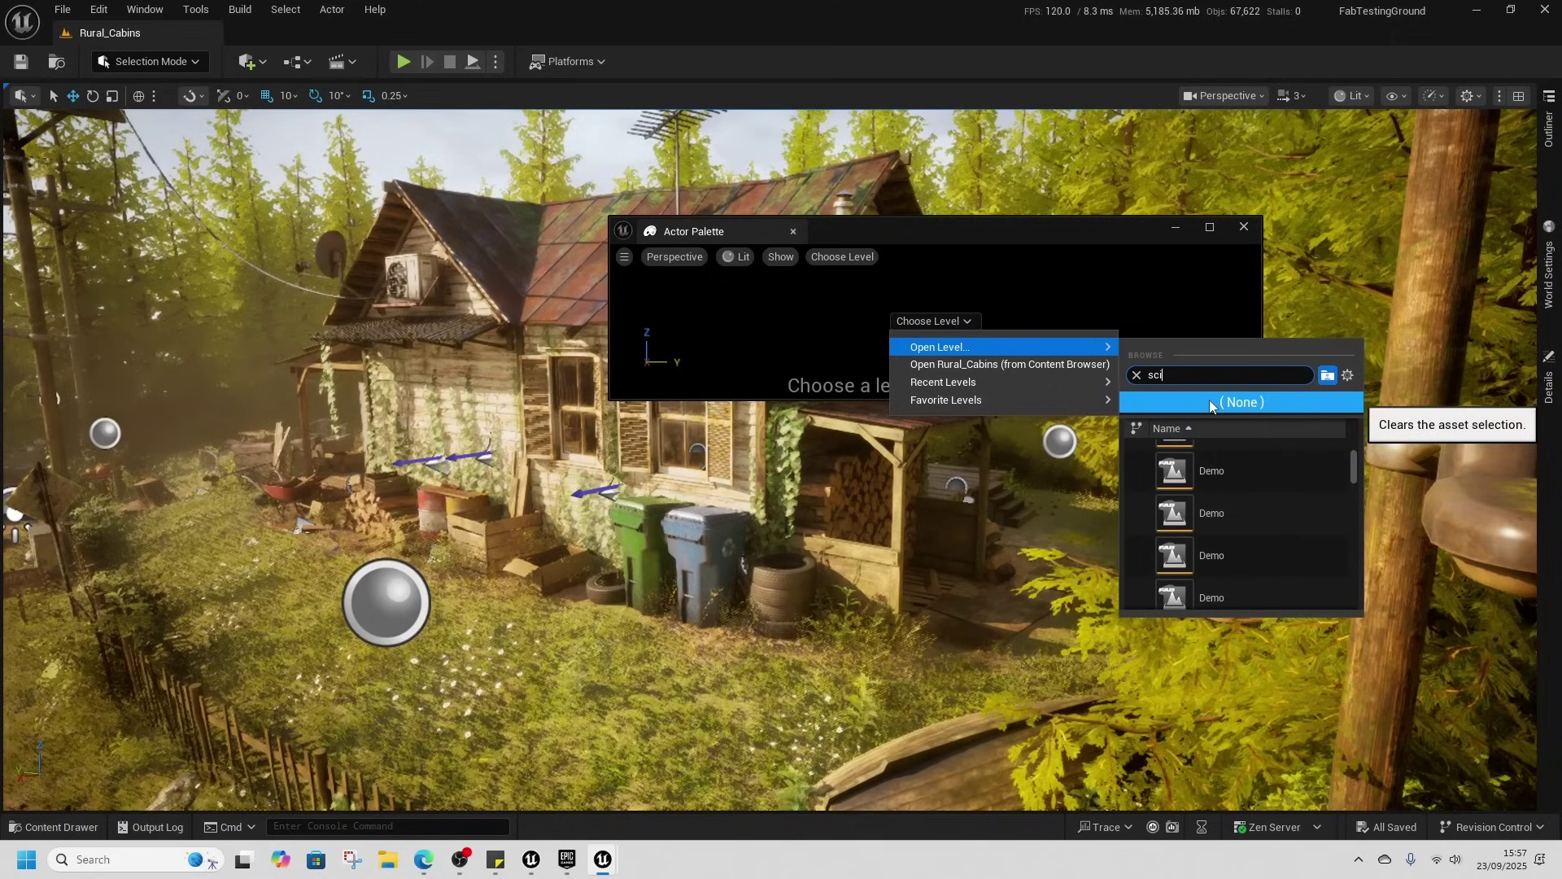
pyautogui.click(1261, 510)
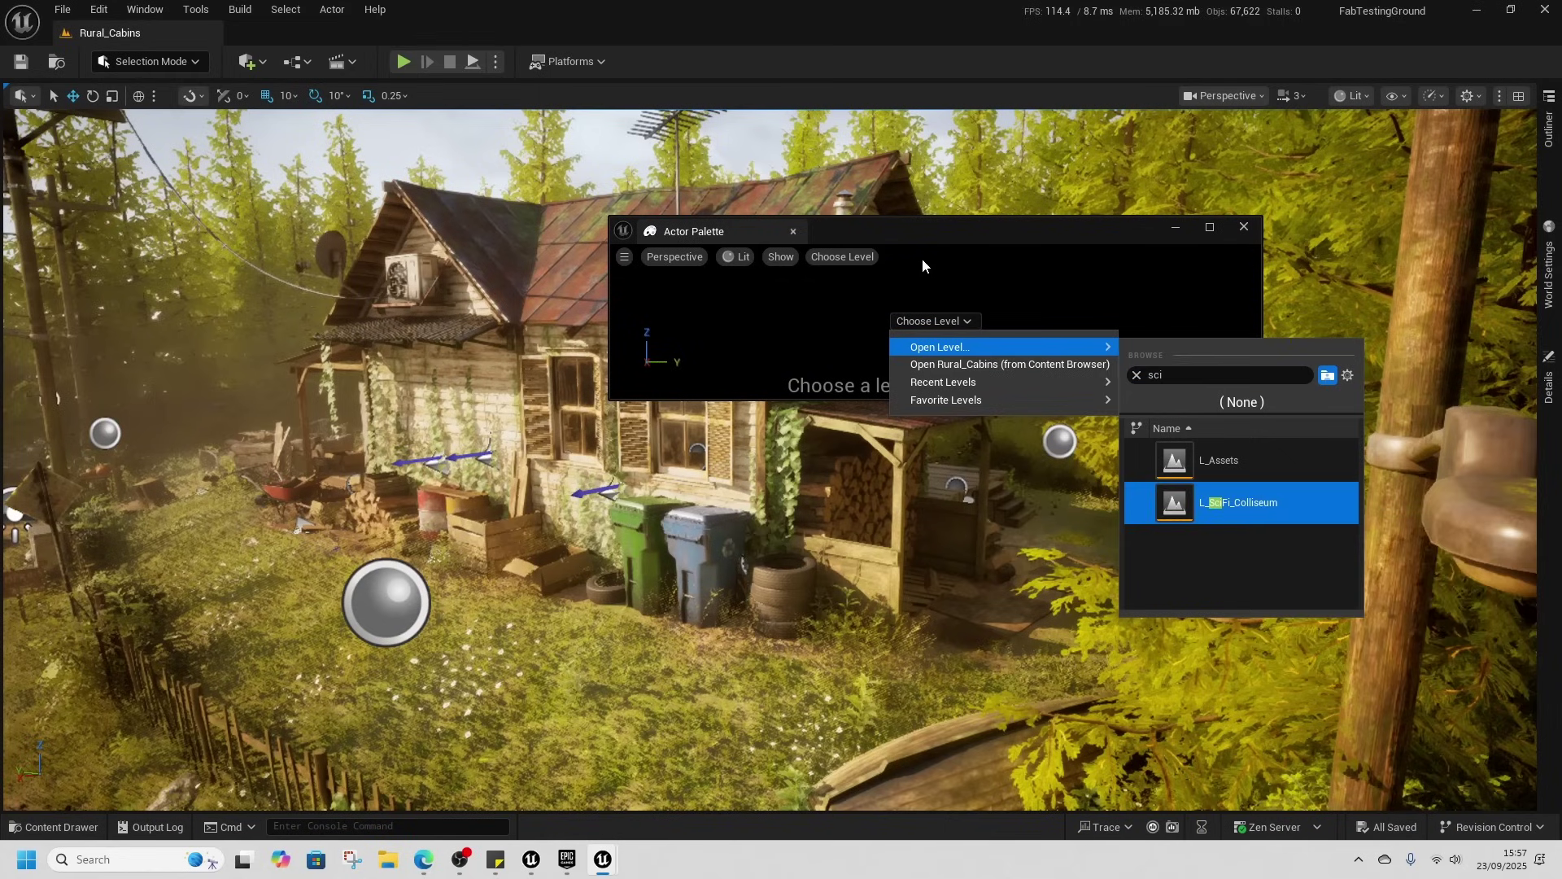
pyautogui.press('Return')
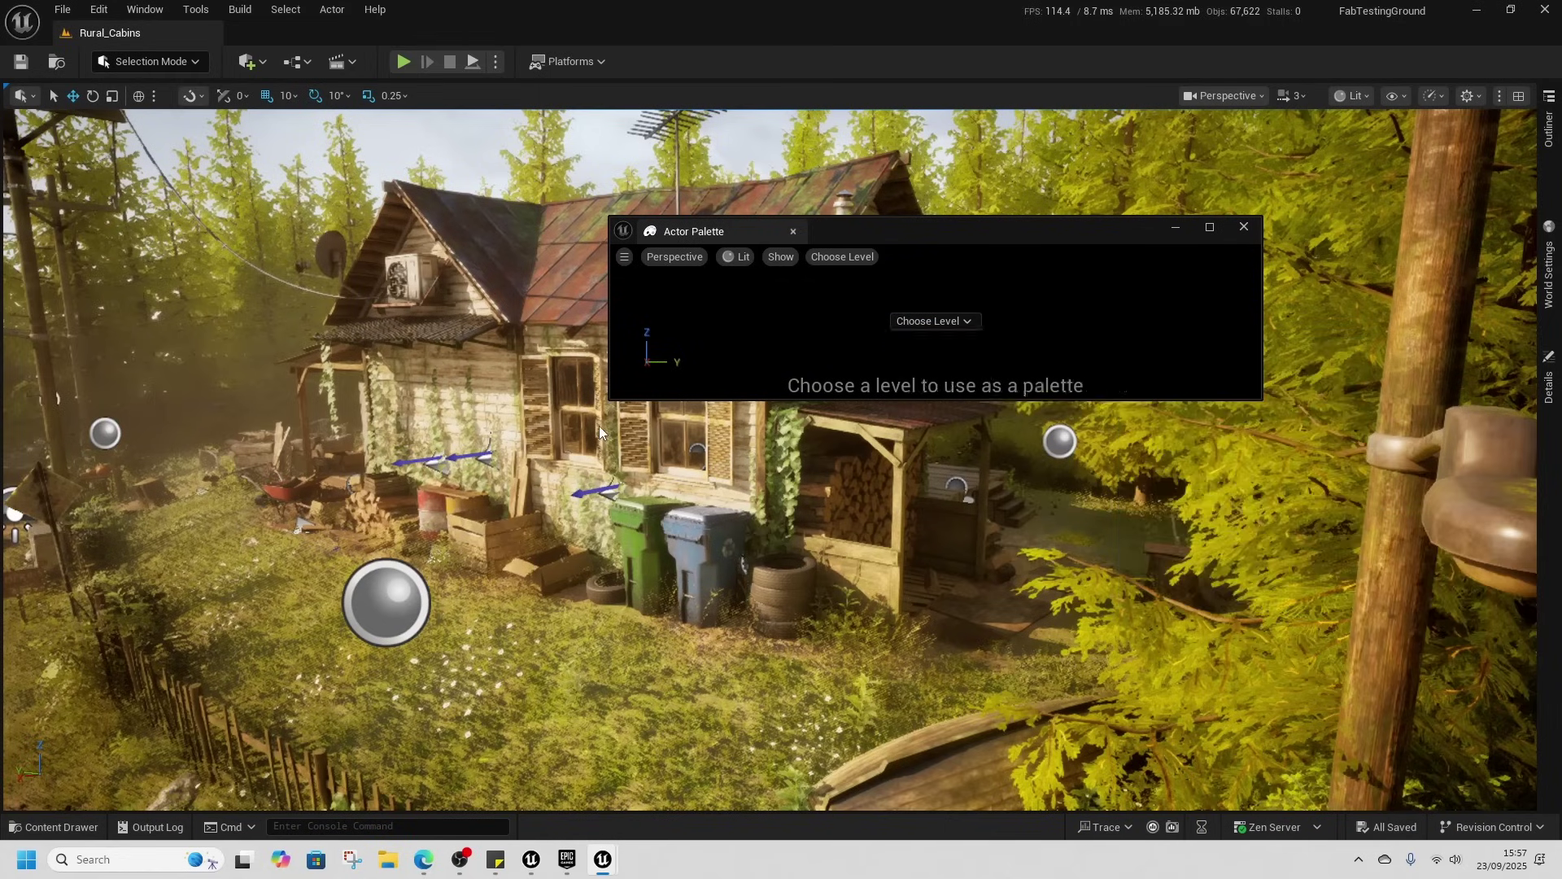
# - Enlarge the Actor Palette window and place its large red orb in front of the cabin in Rural_Cabins
pyautogui.click(987, 408)
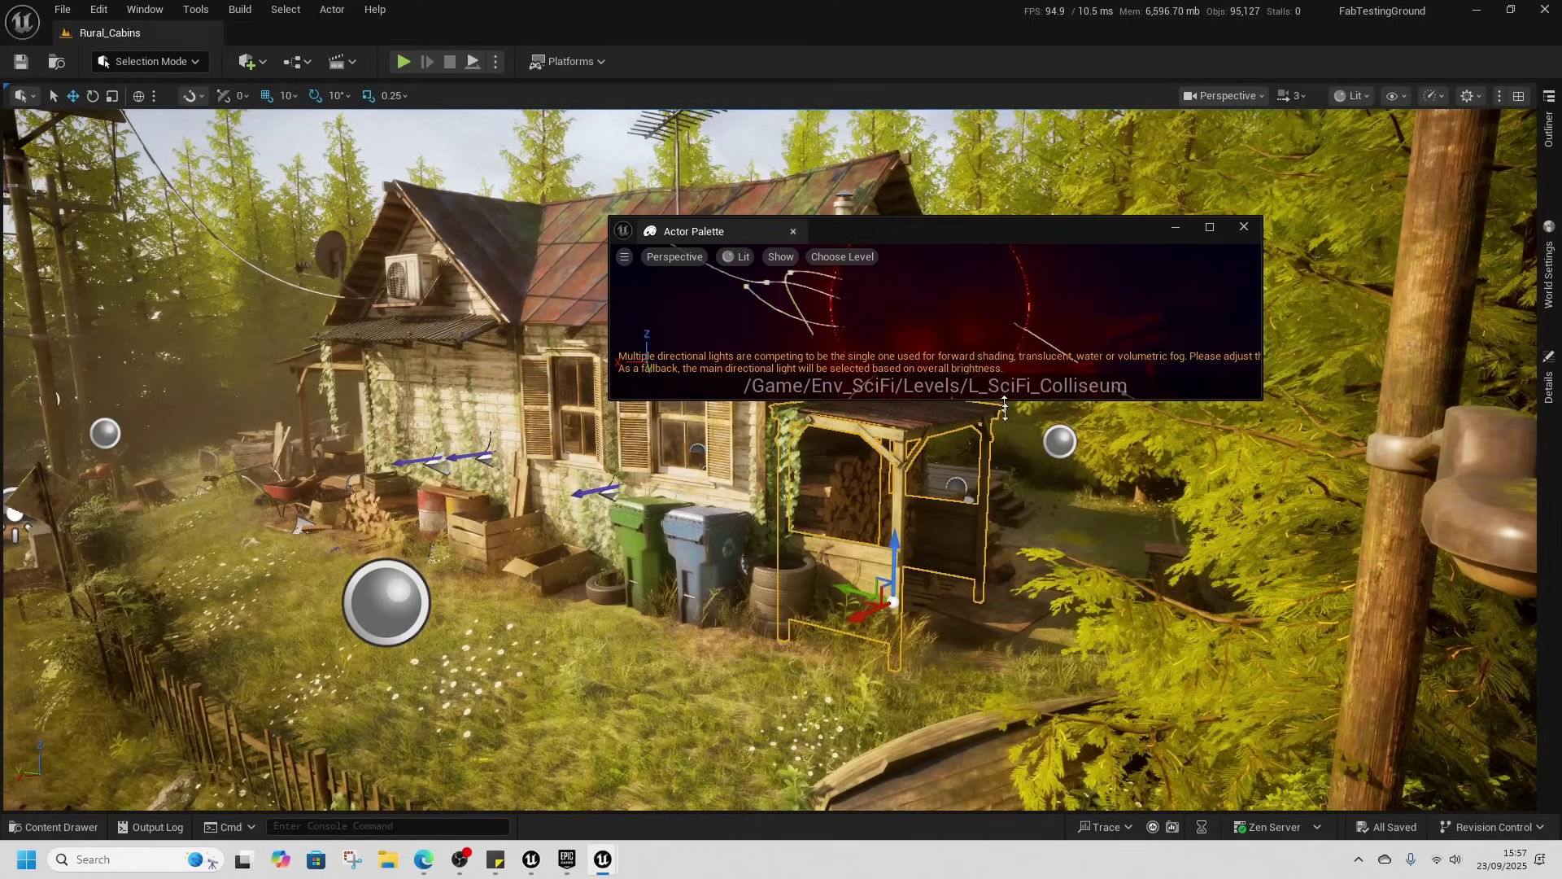
pyautogui.moveTo(1005, 407); pyautogui.dragTo(1005, 740)
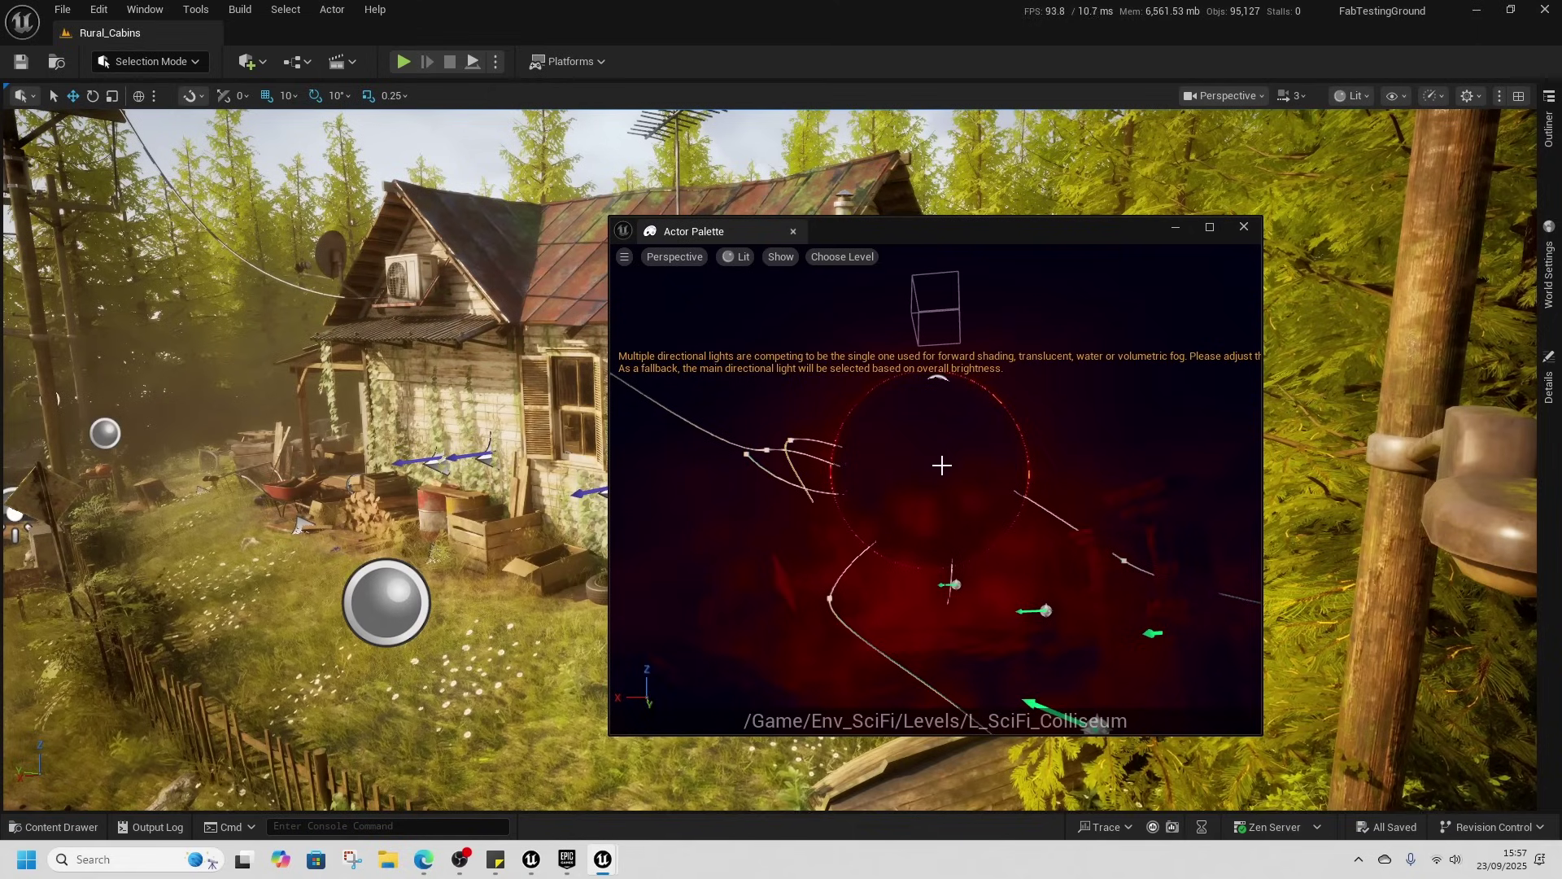
pyautogui.press('w')
pyautogui.moveTo(972, 544); pyautogui.dragTo(1014, 604, button='right')
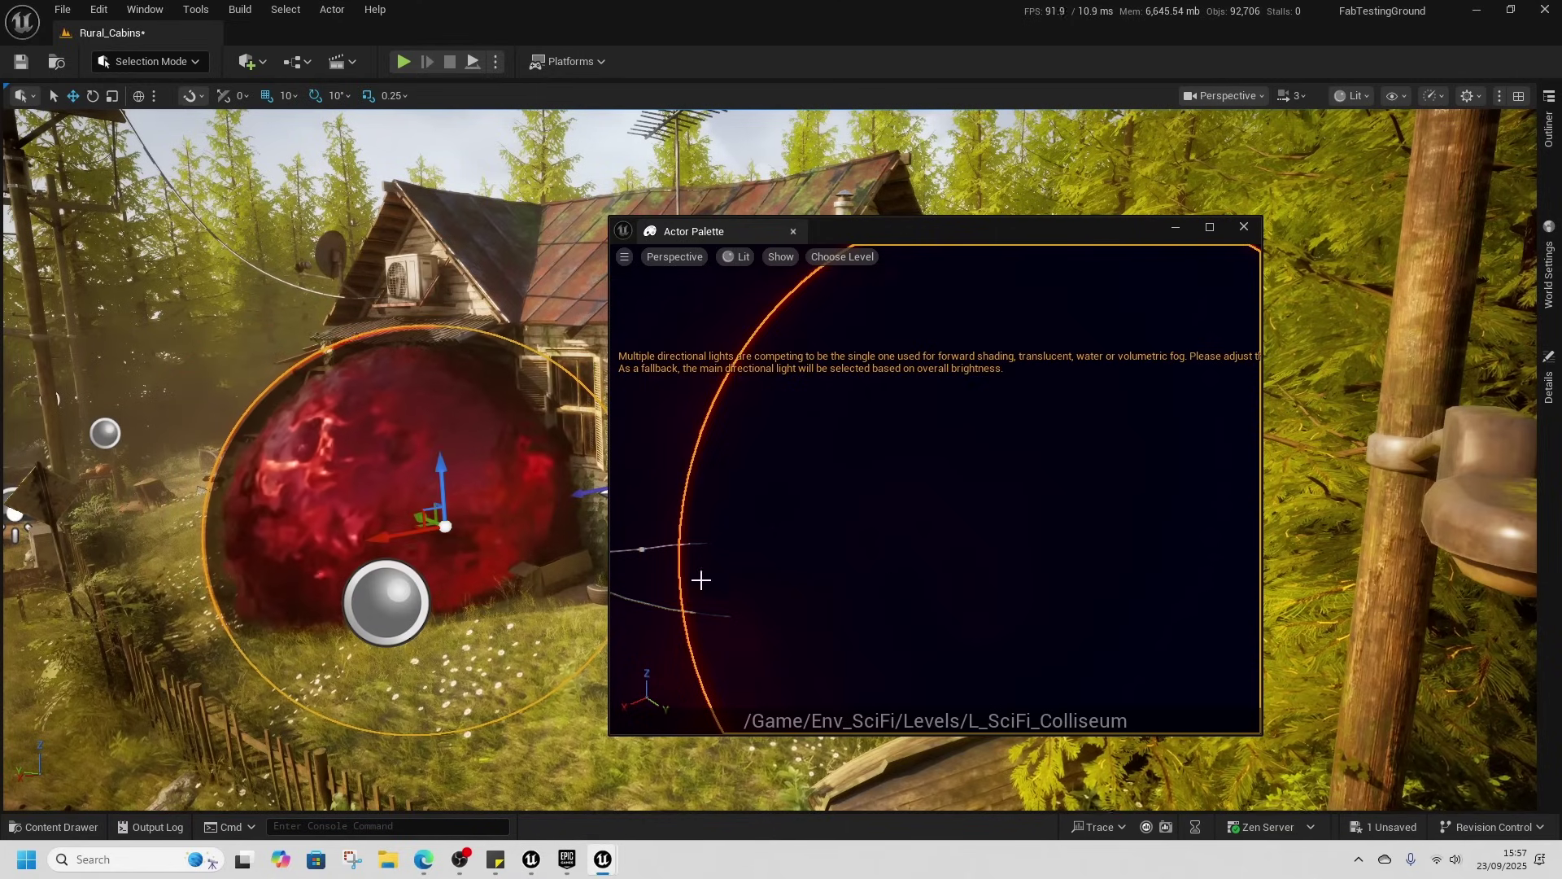
pyautogui.scroll(-5, 702, 580)
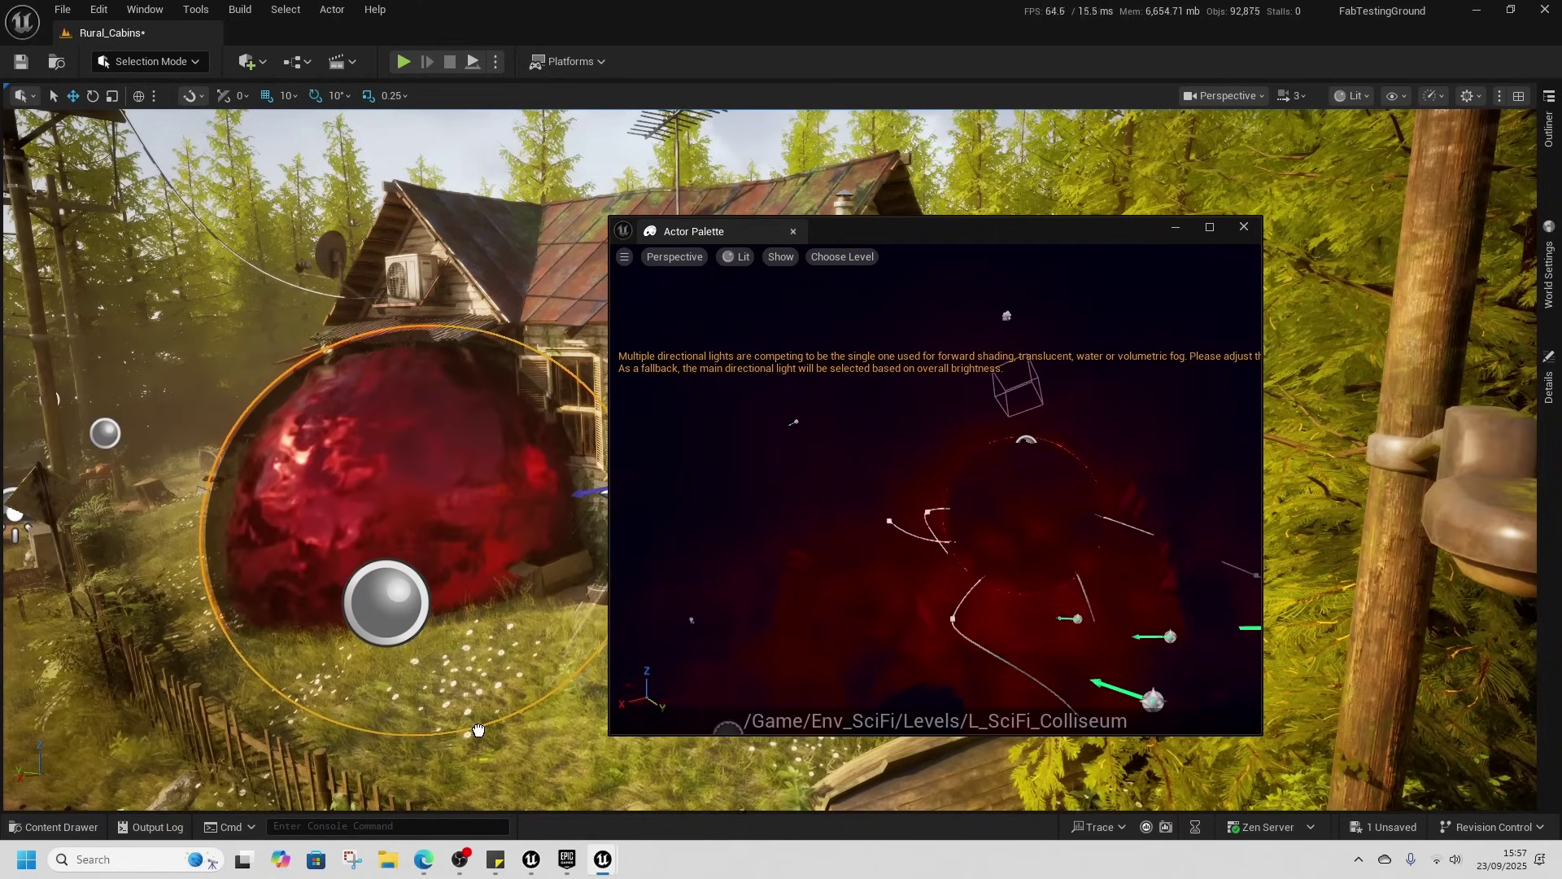
# - Dock the Actor Palette alongside the Rural_Cabins level and view the placed red orb from above the road
pyautogui.moveTo(532, 739); pyautogui.dragTo(500, 706, button='right')
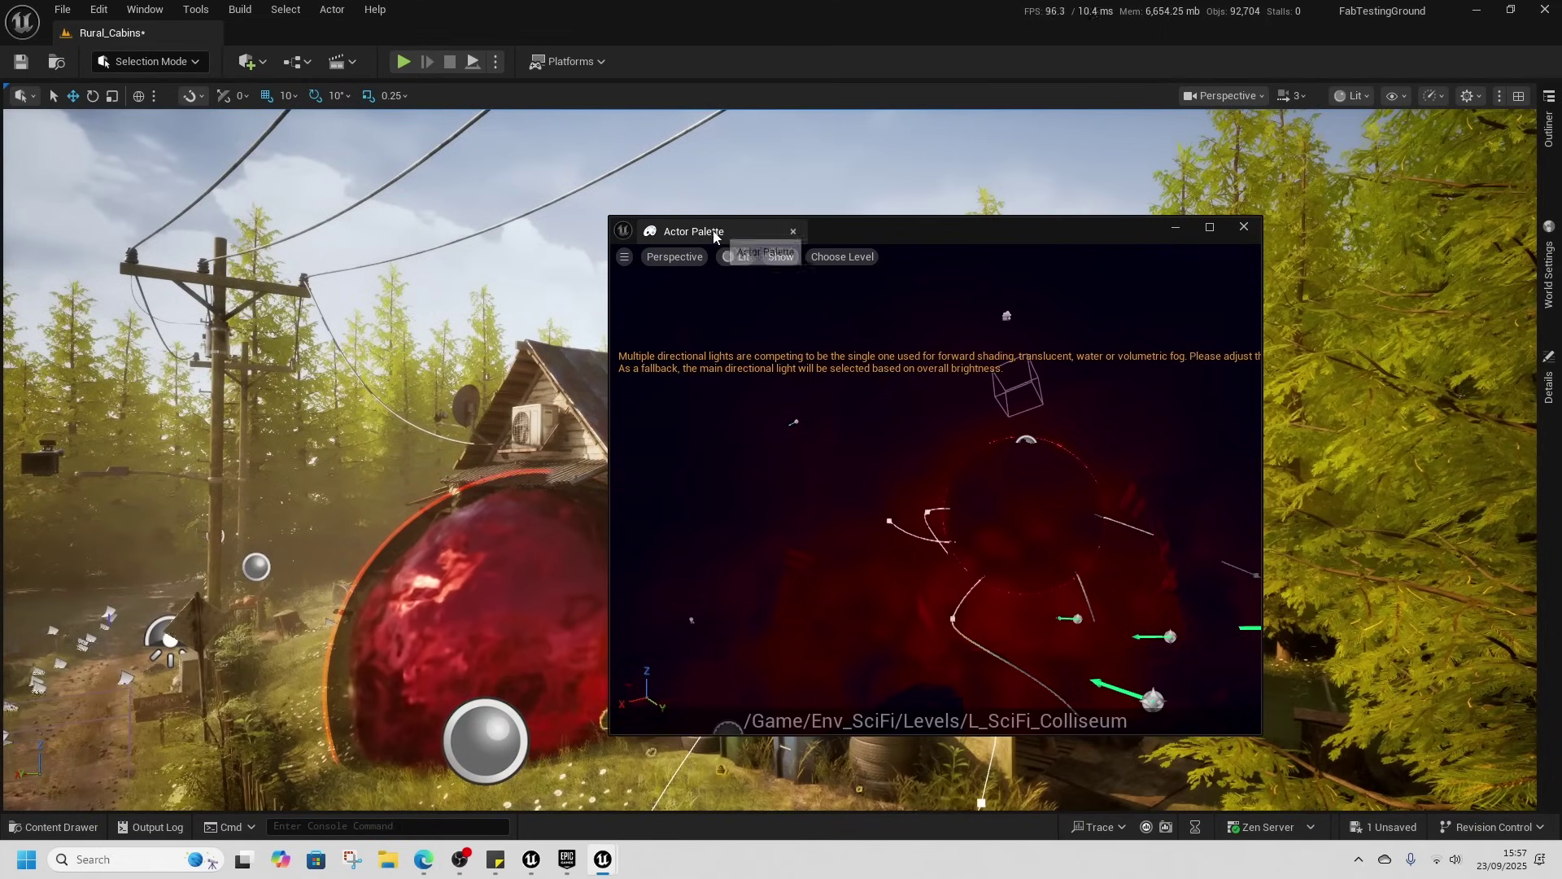
pyautogui.moveTo(714, 236); pyautogui.dragTo(549, 38)
pyautogui.click(112, 32)
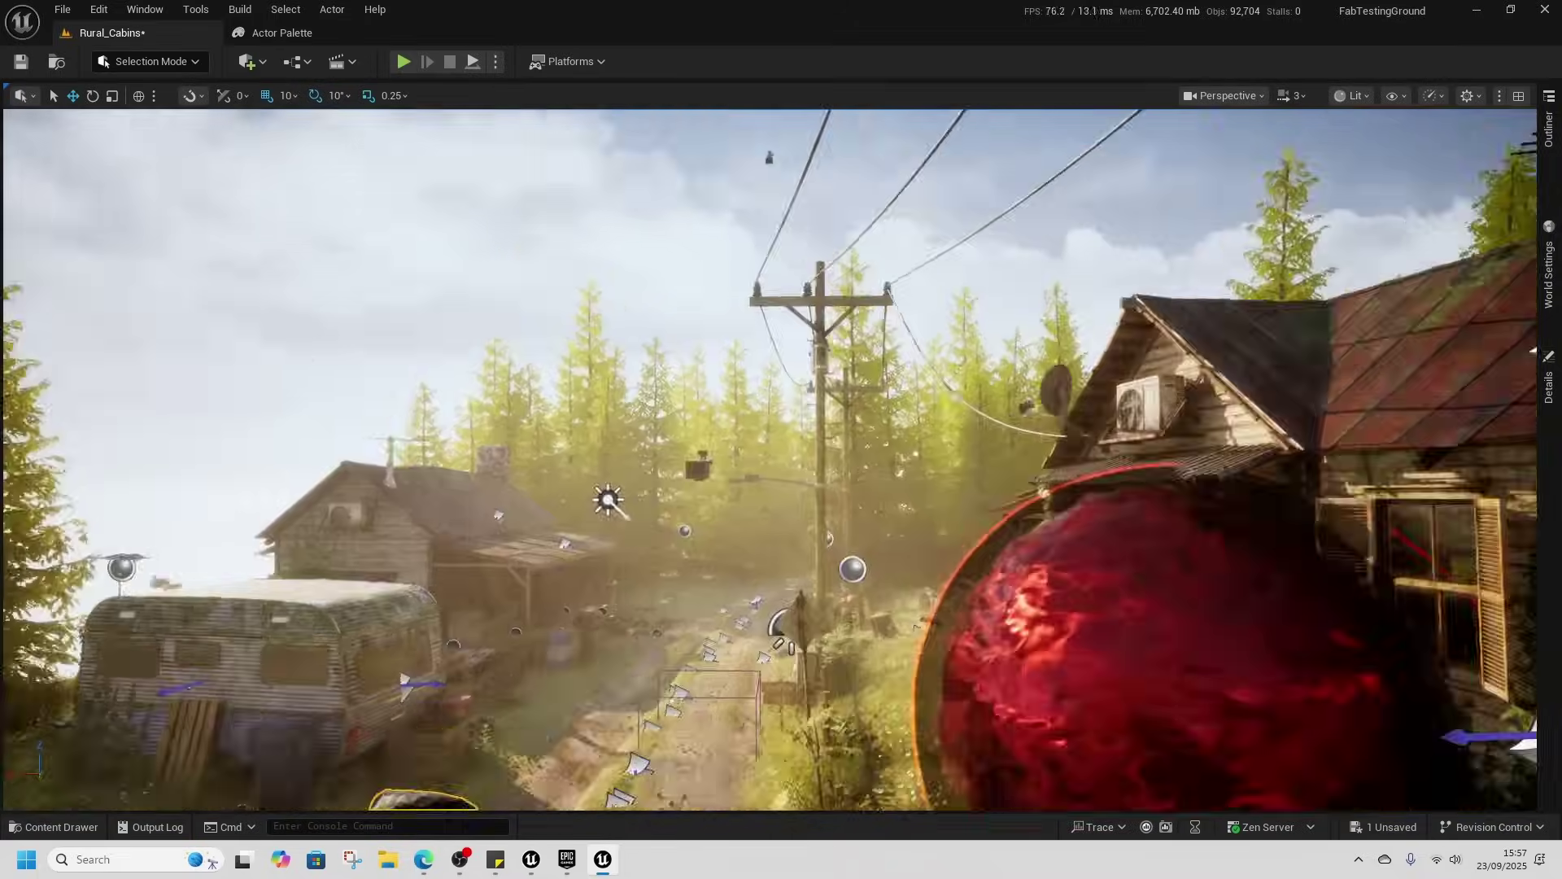
pyautogui.moveTo(486, 440); pyautogui.dragTo(716, 517, button='right')
pyautogui.press('s')
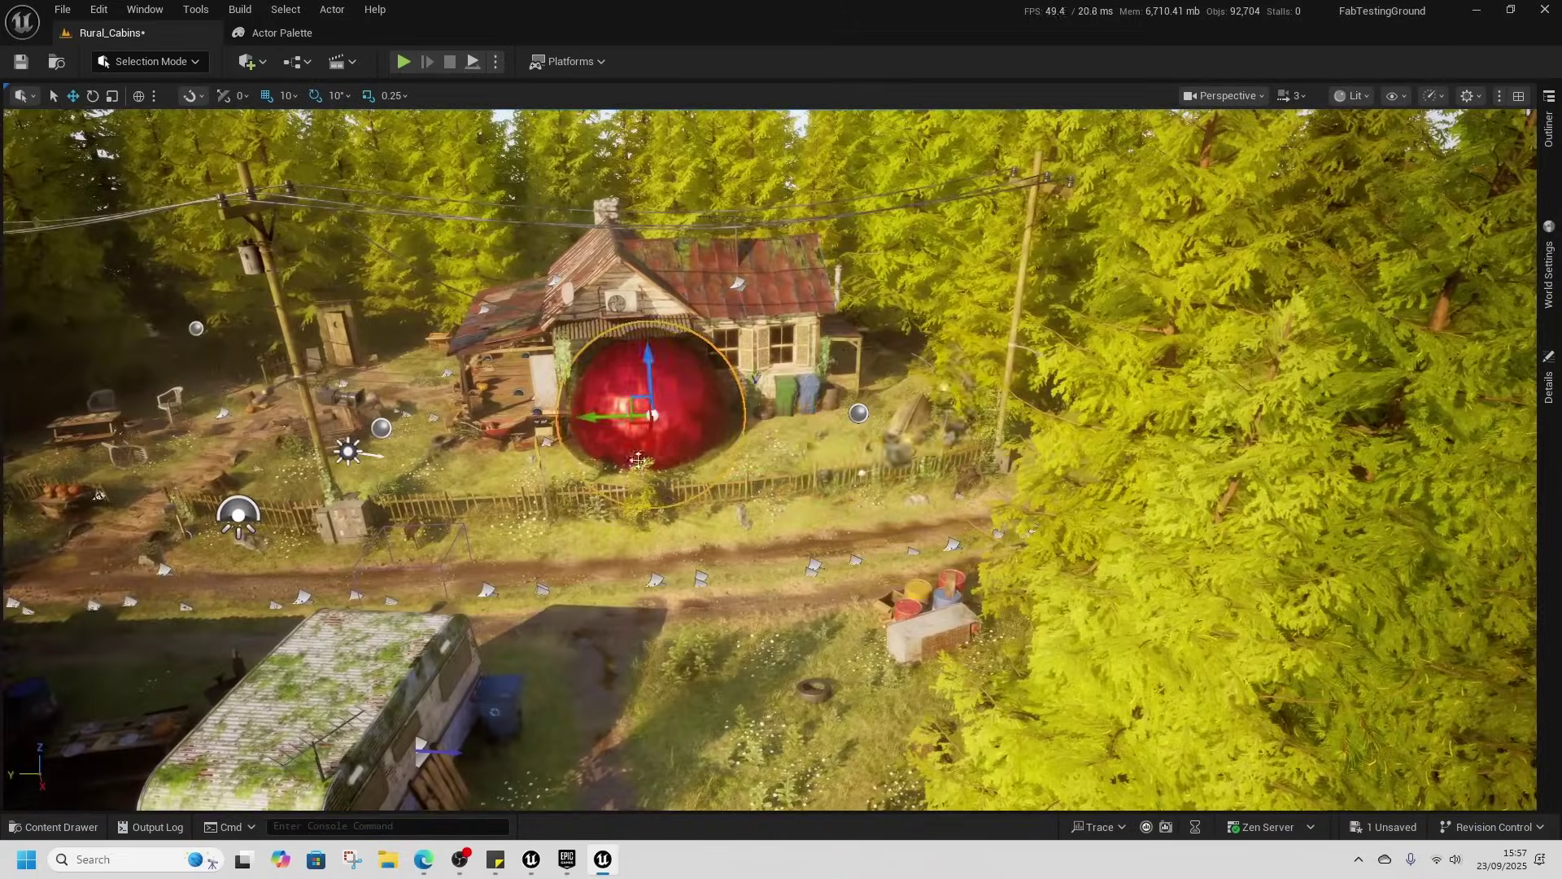
pyautogui.moveTo(638, 460); pyautogui.dragTo(838, 491, button='right')
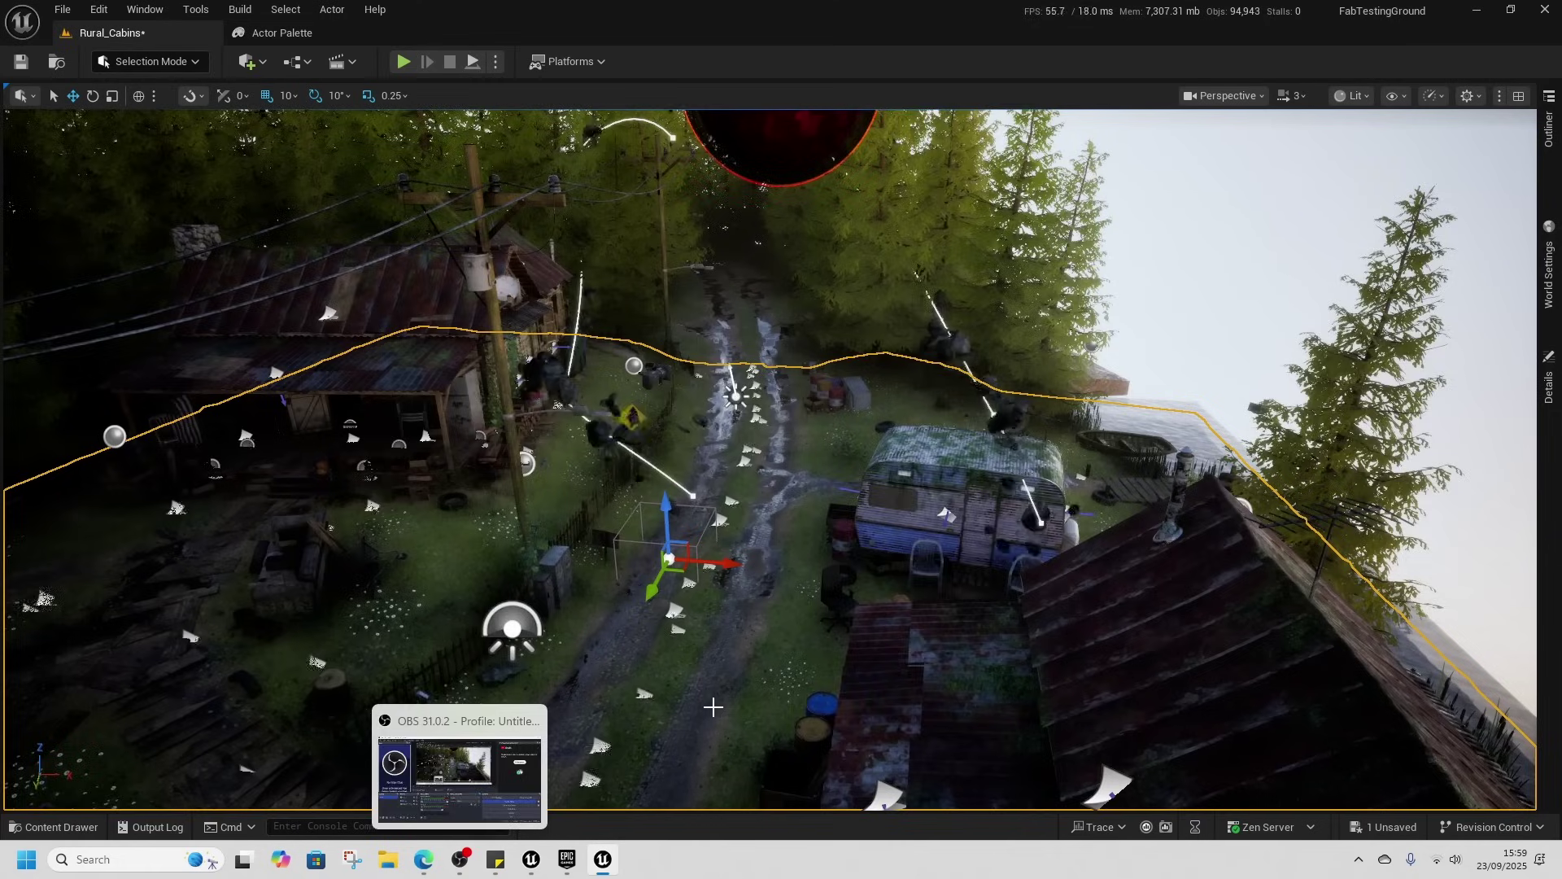
# - Start a play session from the muddy road between the cabin and the caravan
pyautogui.rightClick(713, 707)
pyautogui.click(795, 691)
pyautogui.hotkey('alt', 'p')
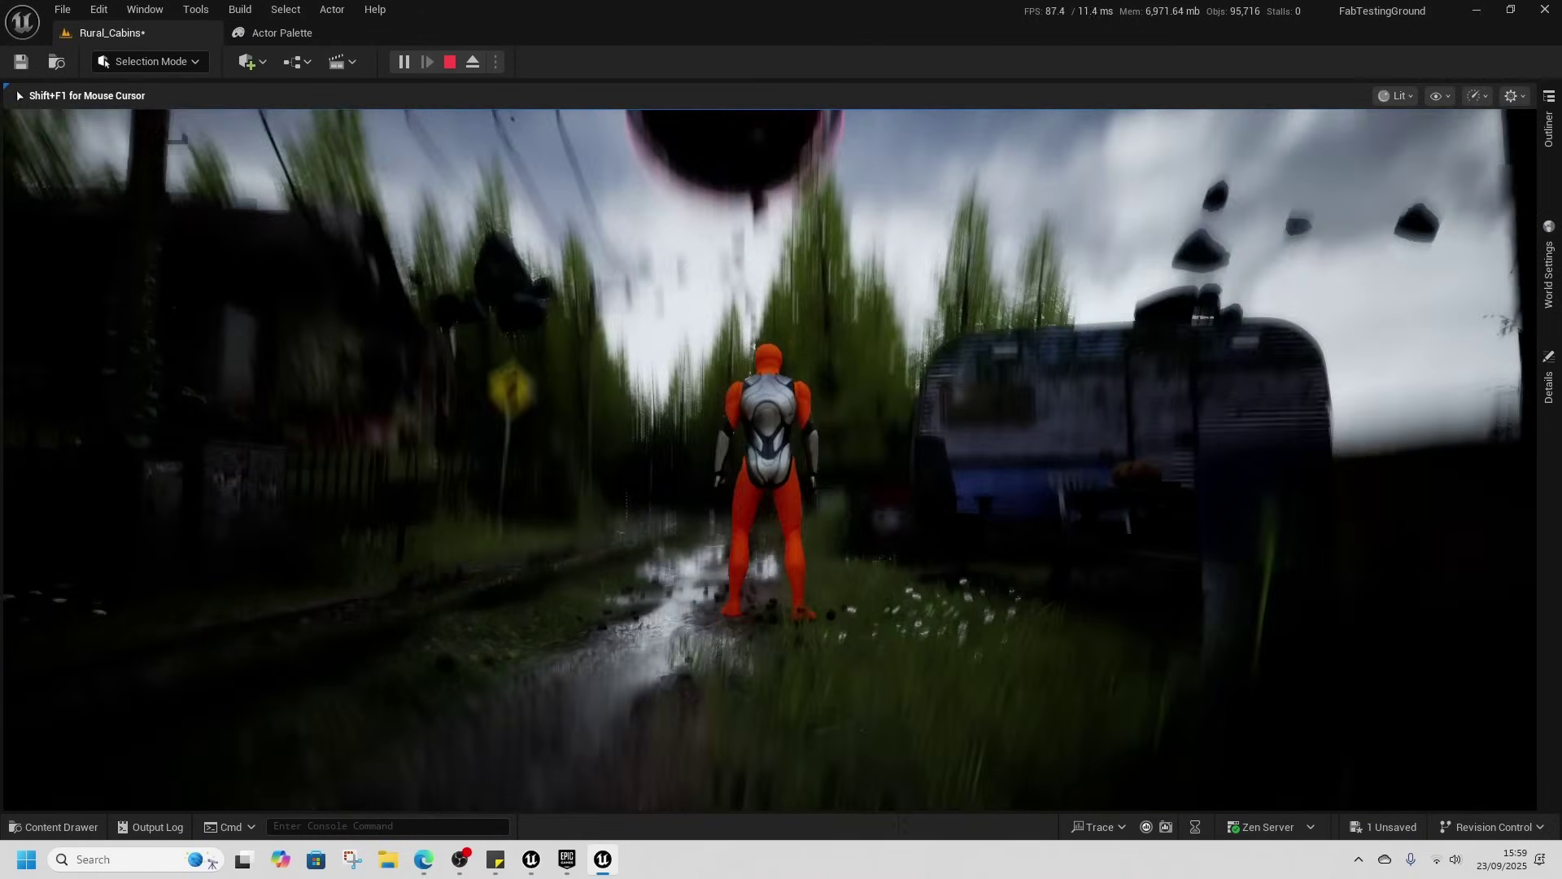
# - Run the character along the muddy road and look at the floating orb, the hovering rocks, the caravan and the cabin
pyautogui.press('a')
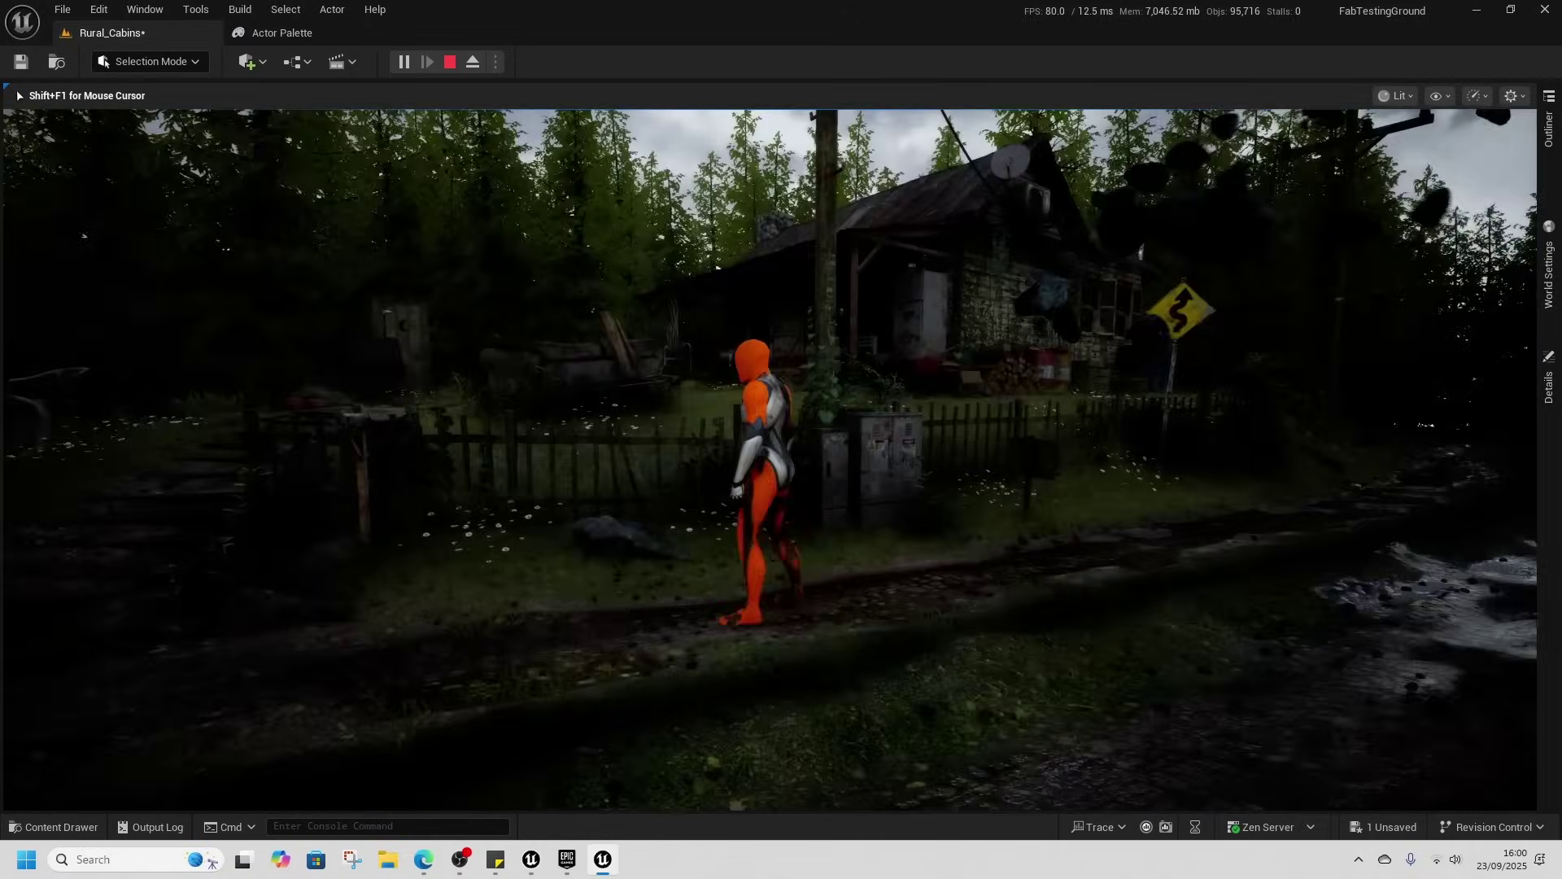
pyautogui.press('d')
pyautogui.press('s')
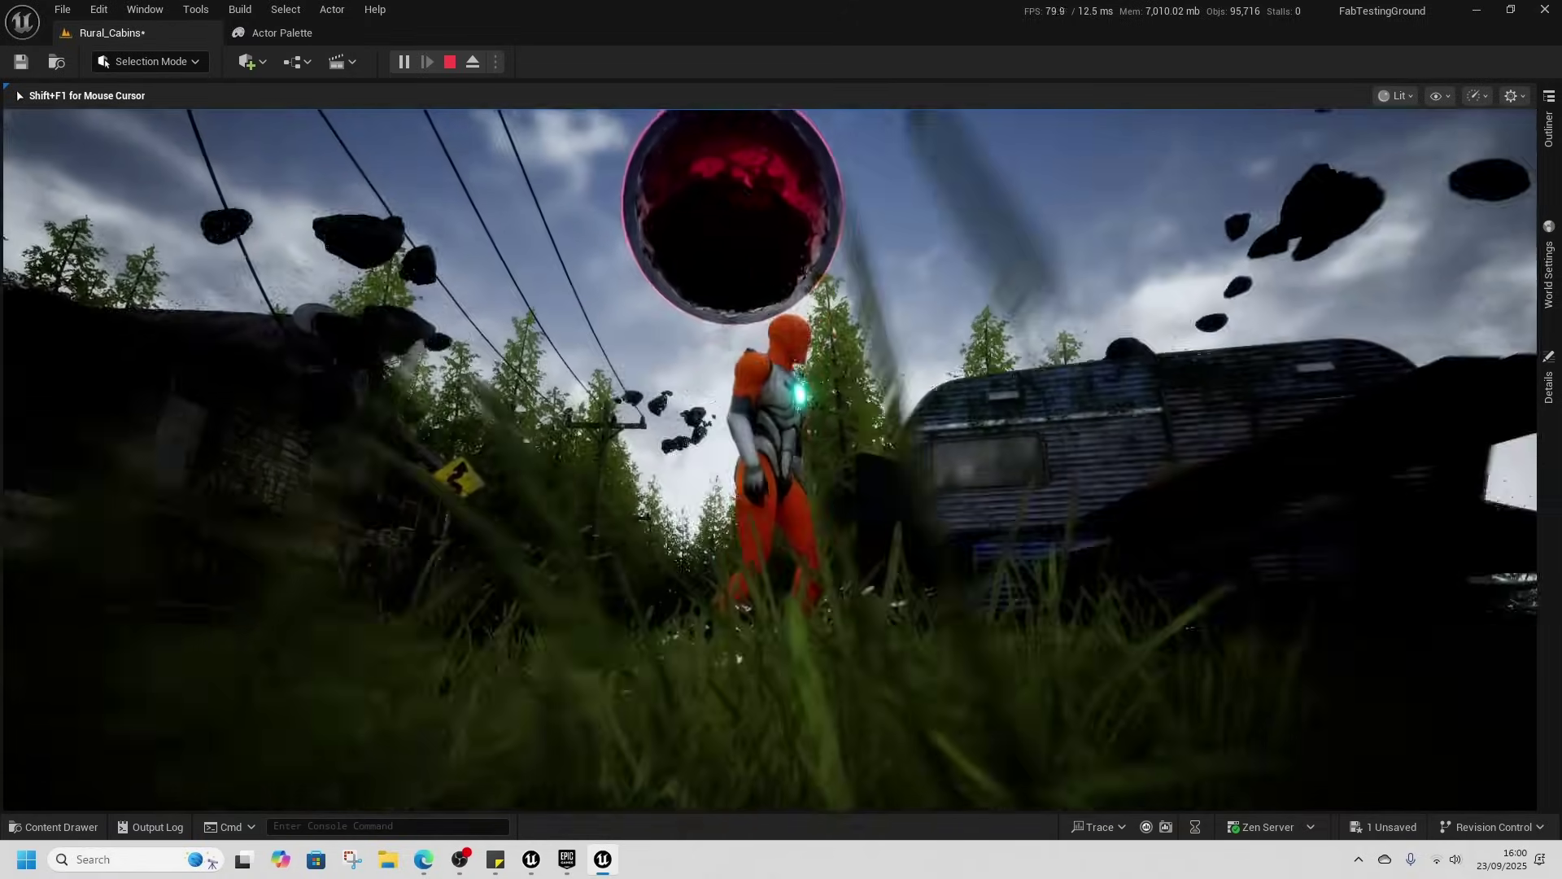
pyautogui.press('a')
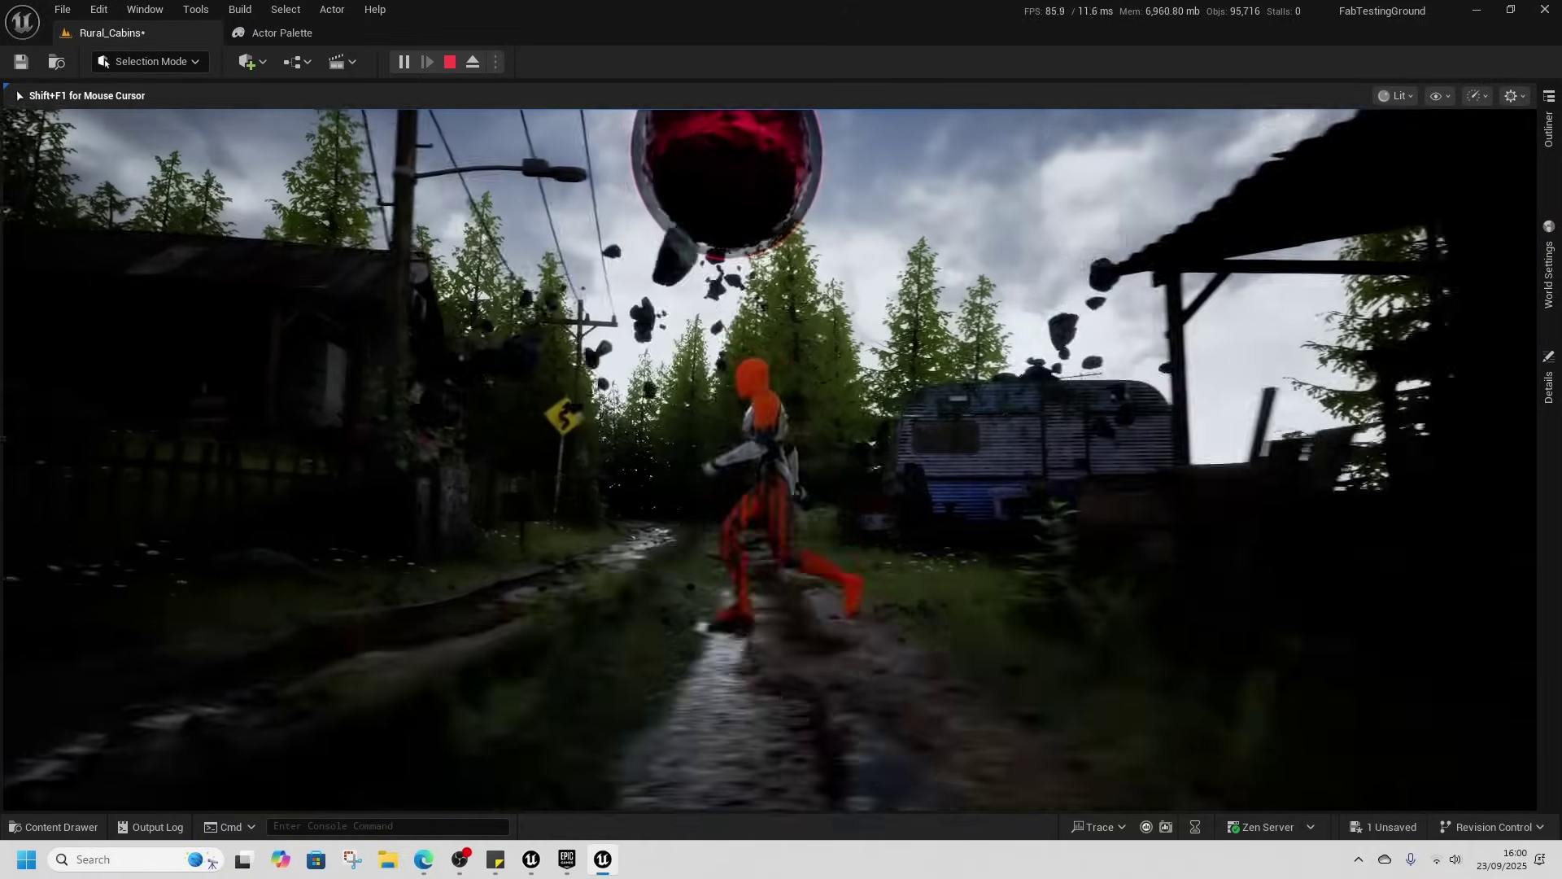
pyautogui.press('w')
pyautogui.press('w')
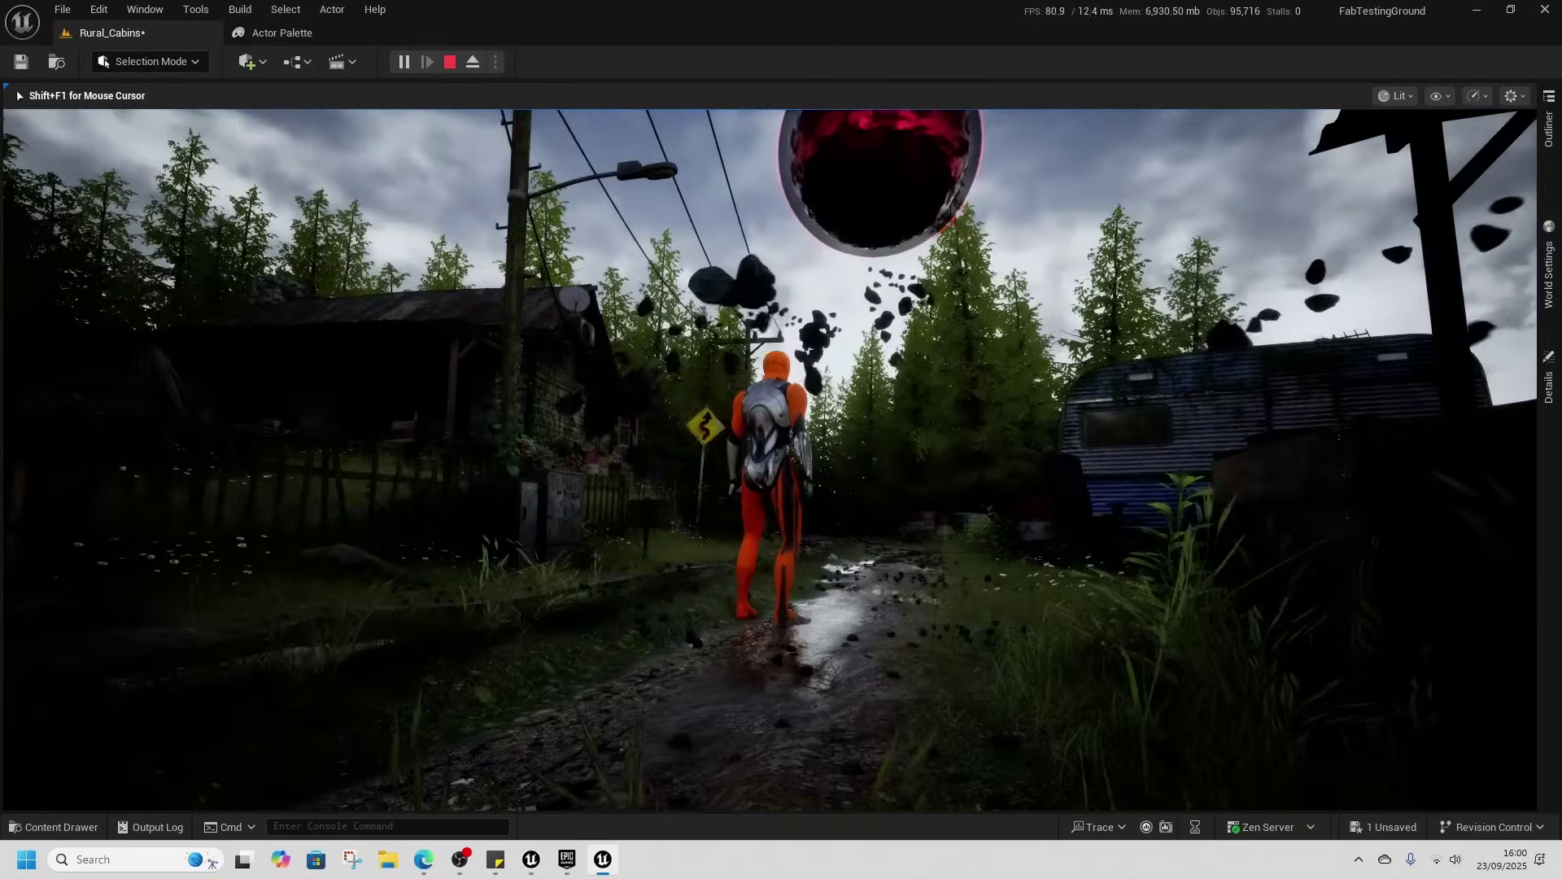
pyautogui.press('w')
pyautogui.press('w')
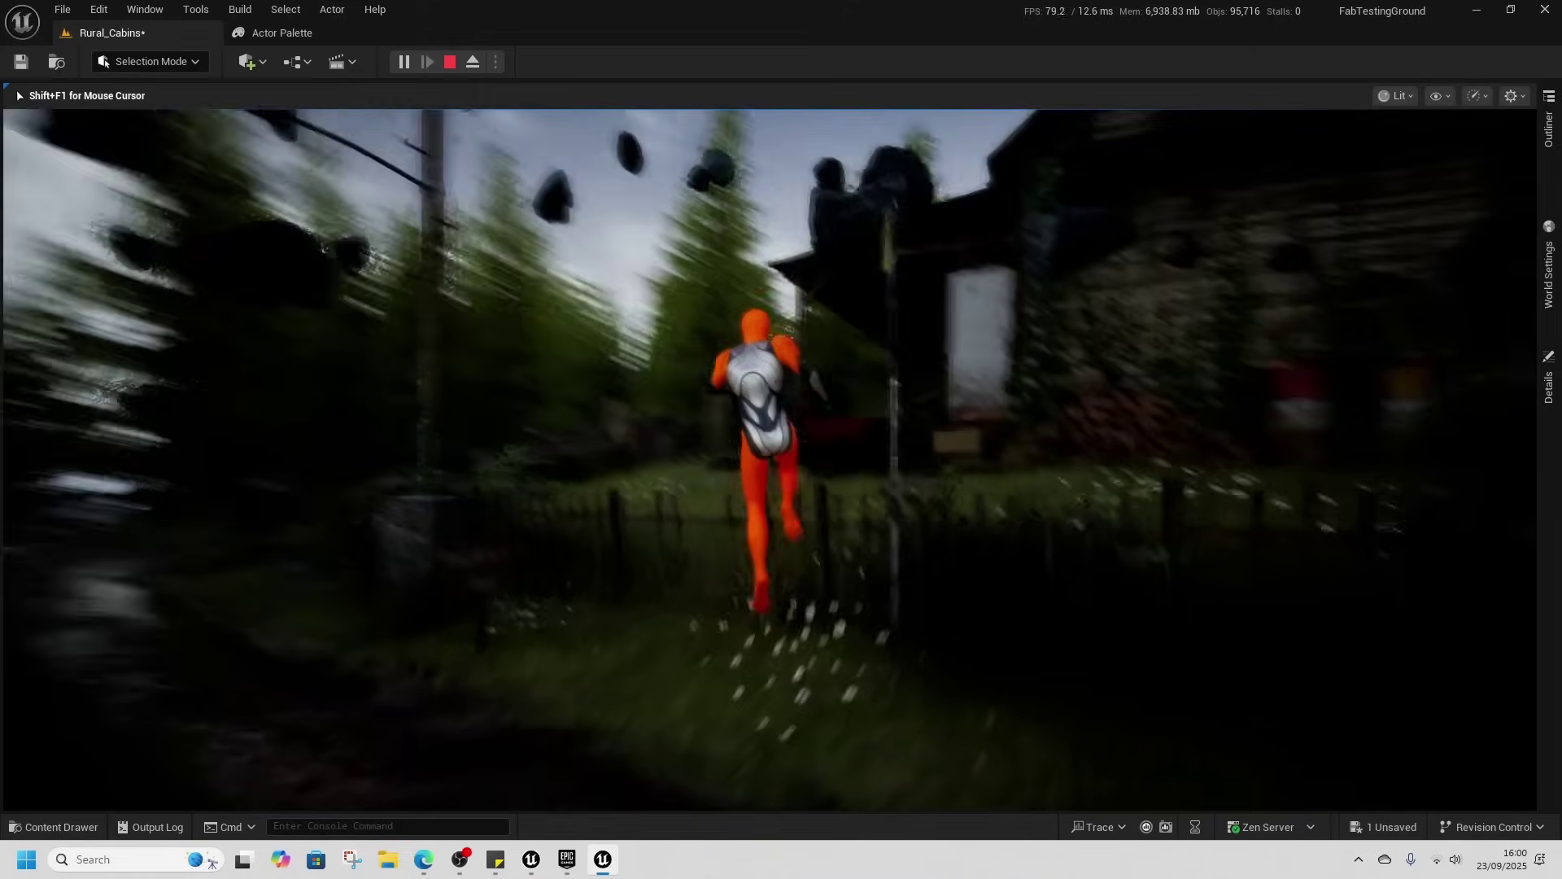
pyautogui.press('d')
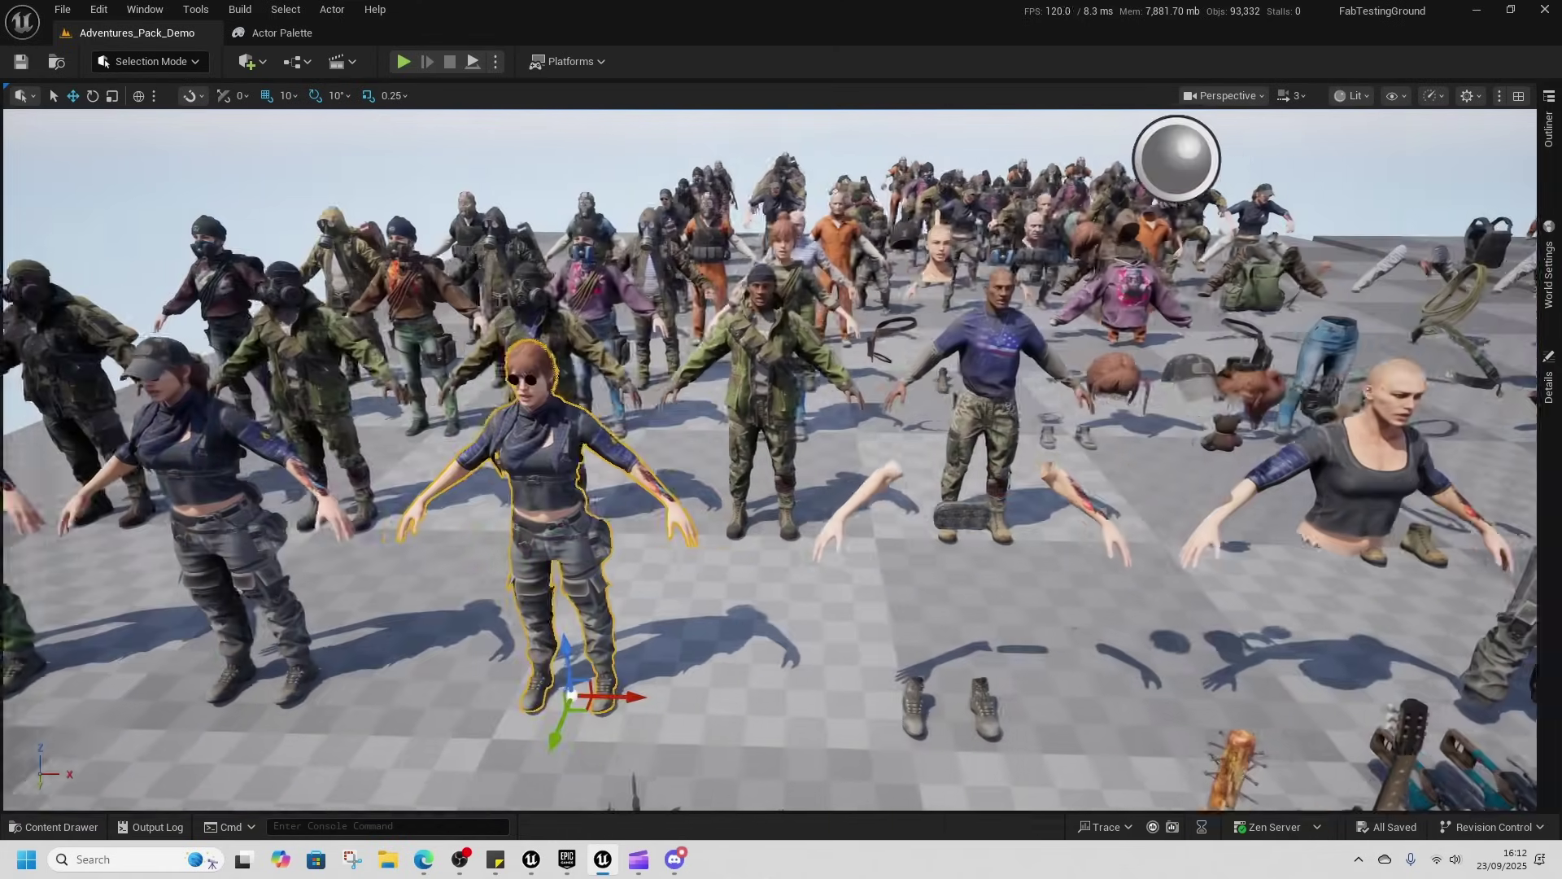
# - Inspect the Adventures_Pack_Demo characters and the props: the spiked bat, guitar, machete, rifles and police shield
pyautogui.moveTo(770, 460)
pyautogui.mouseDown(button='right')
pyautogui.moveTo(812, 452)
pyautogui.moveTo(770, 489)
pyautogui.mouseUp(button='right')
pyautogui.press('w')
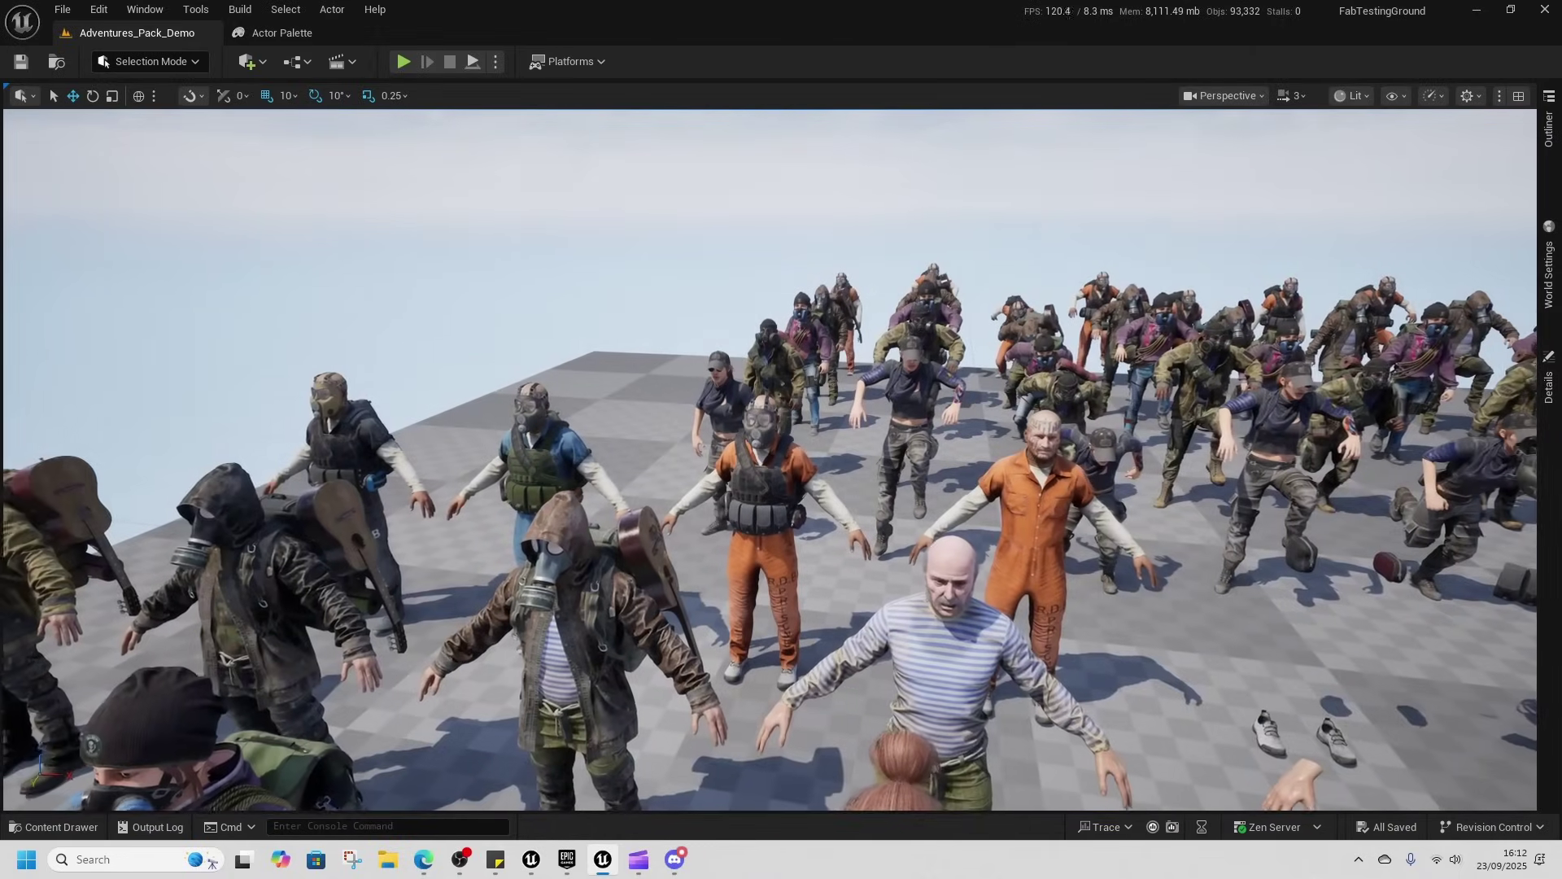
pyautogui.press('w')
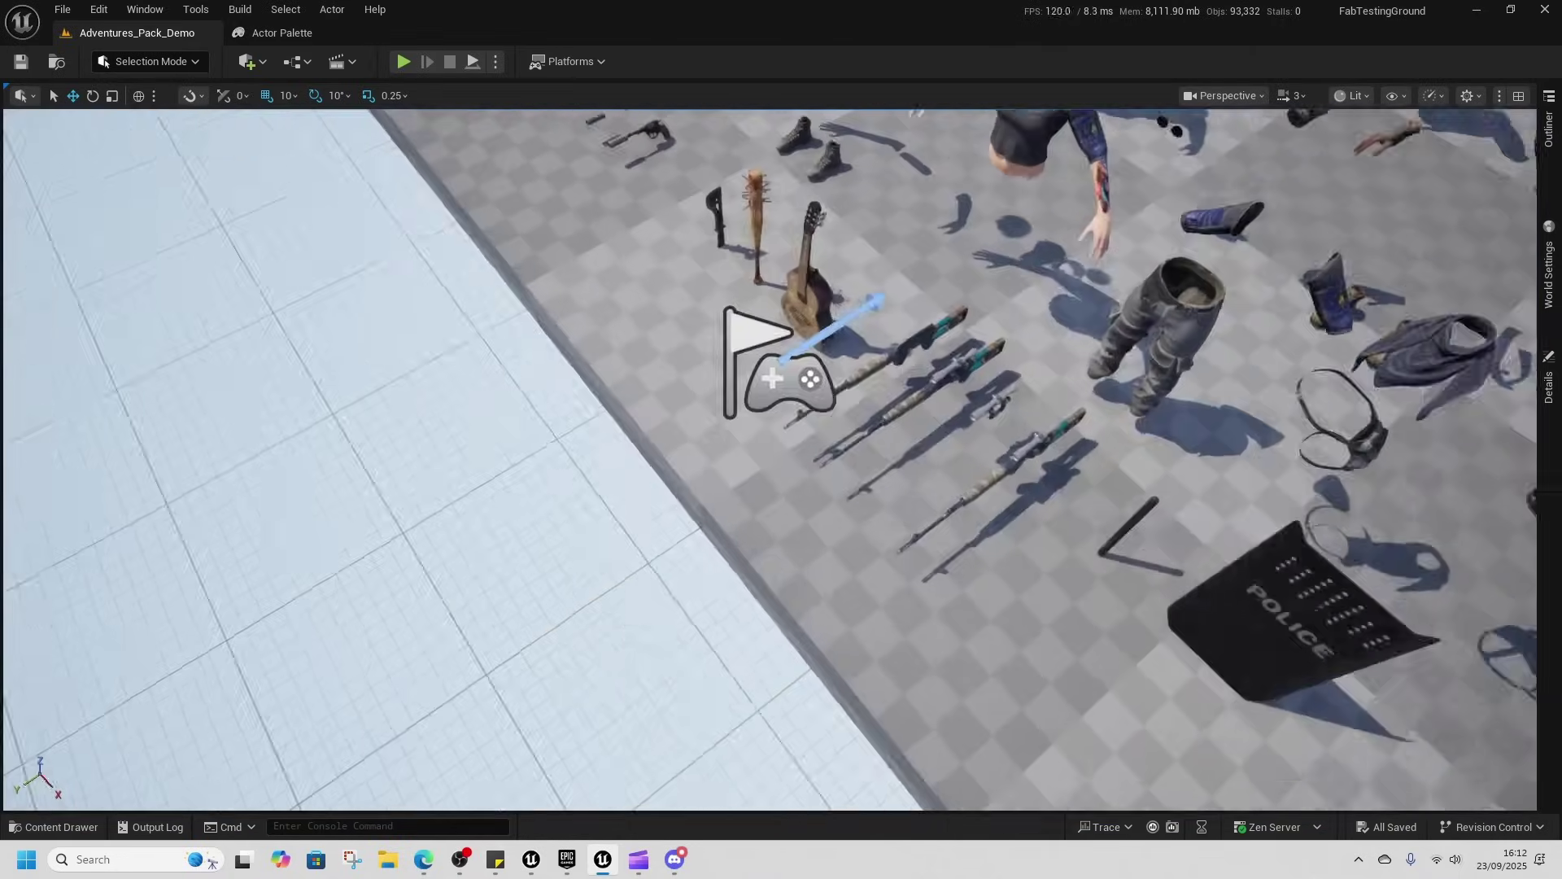
pyautogui.moveTo(770, 460); pyautogui.dragTo(899, 387, button='right')
pyautogui.press('s')
pyautogui.press('w')
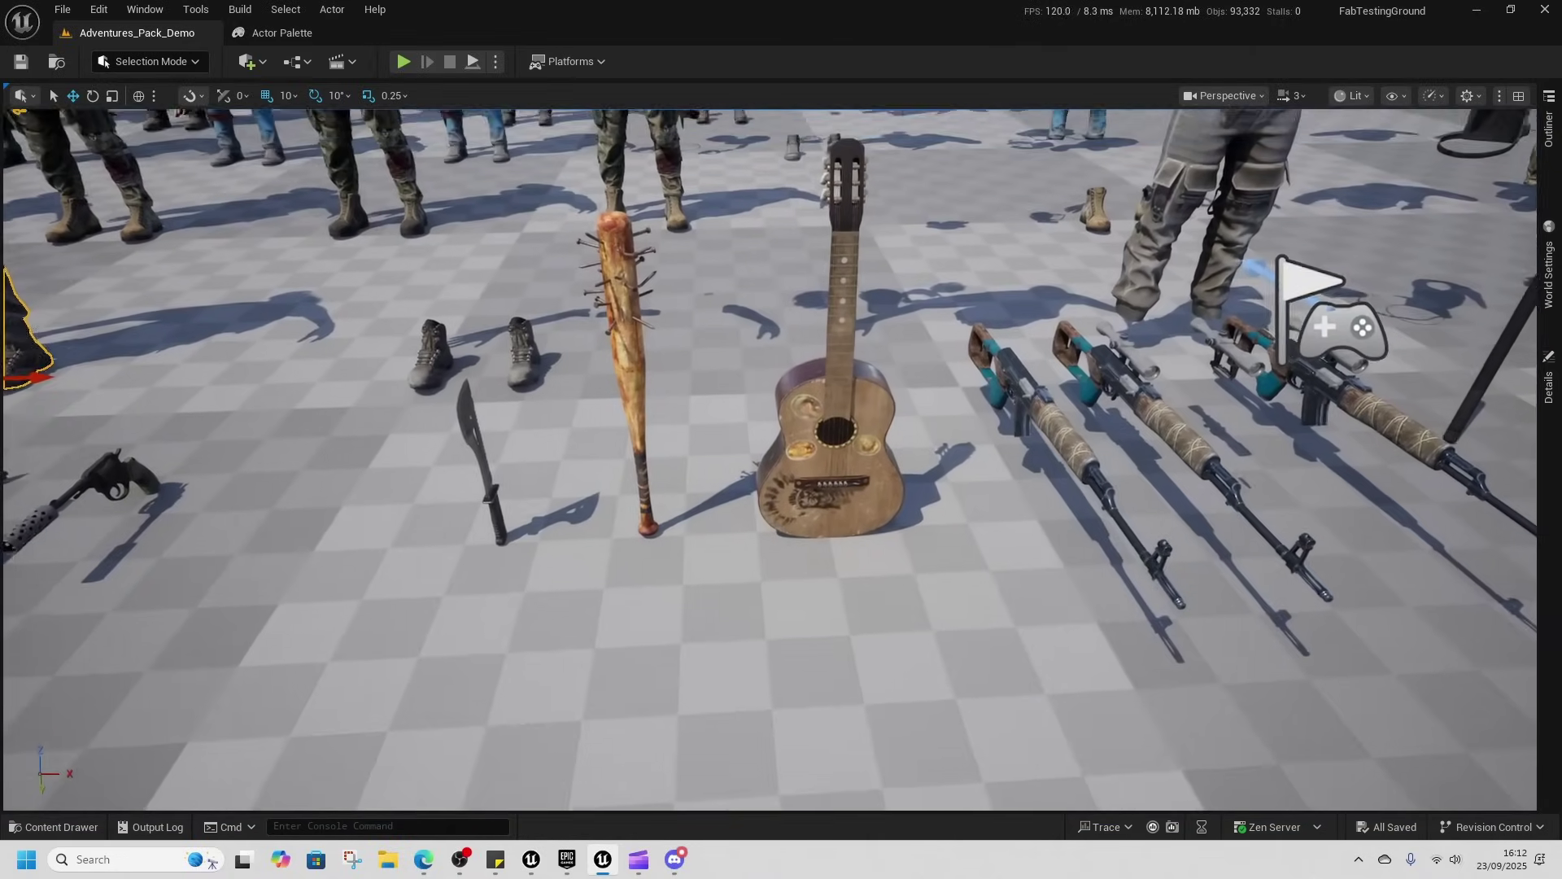
pyautogui.press('s')
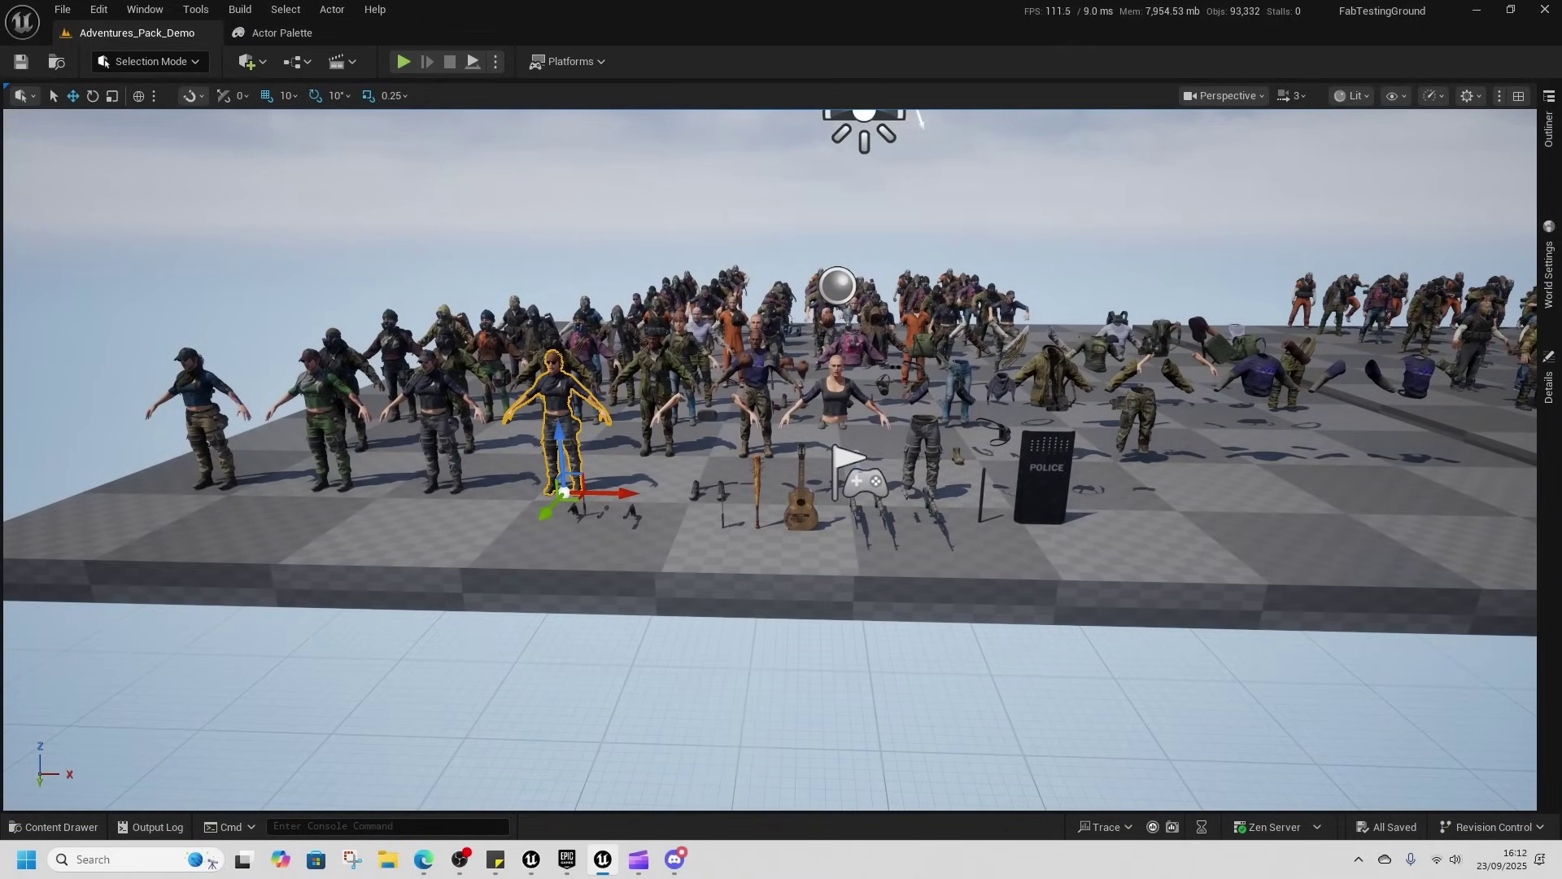
# - Check the skeletal mesh assets behind the matching Adventure_01_Full_02 characters on both display platforms
pyautogui.press('d')
pyautogui.moveTo(788, 455); pyautogui.dragTo(788, 447, button='right')
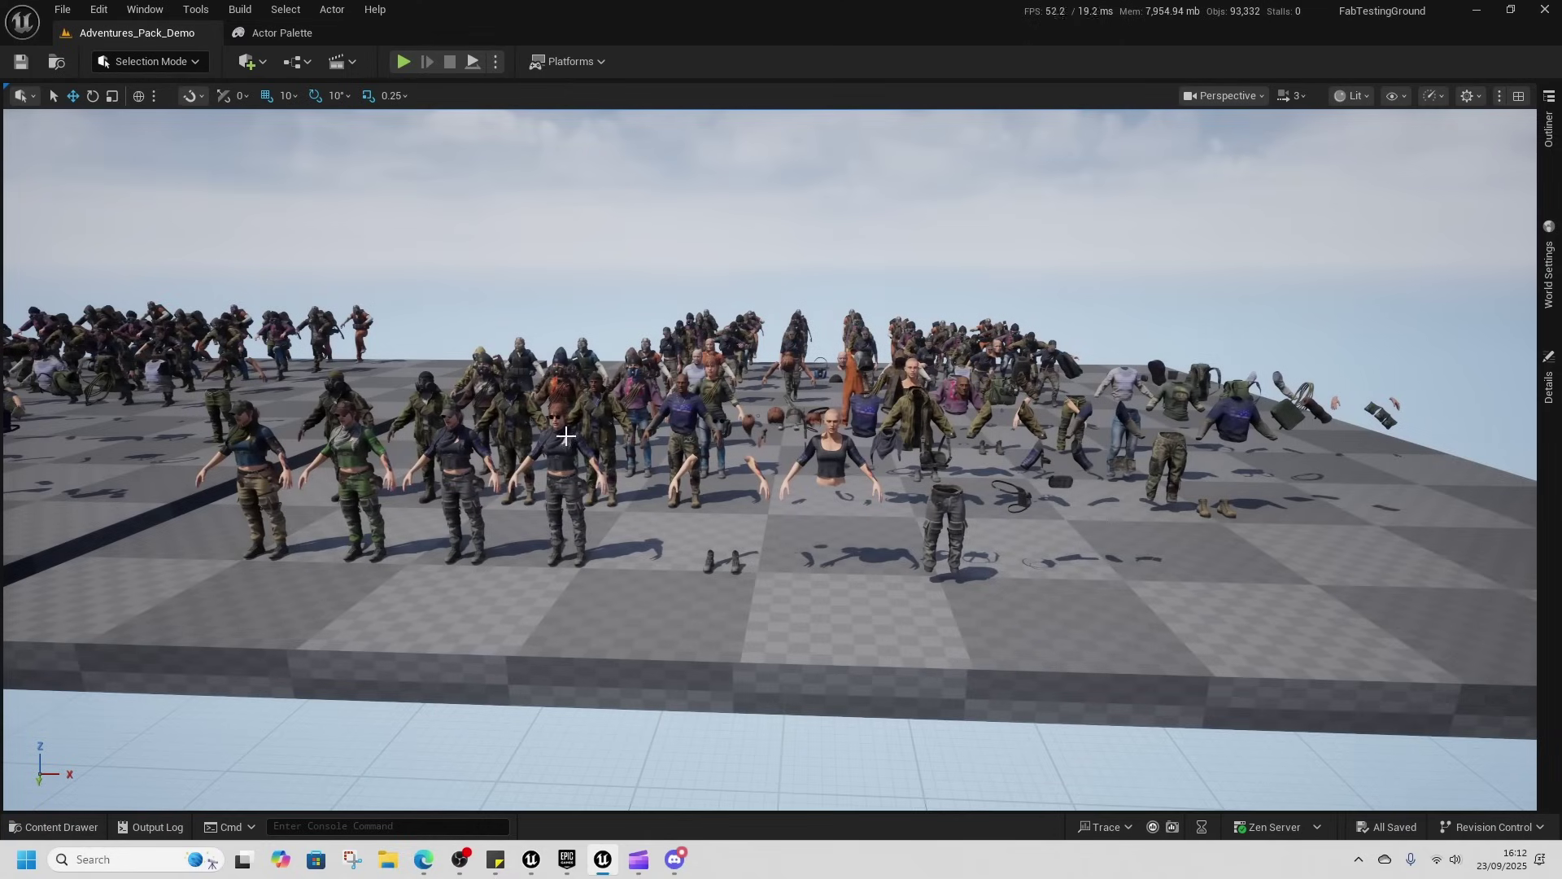
pyautogui.rightClick(567, 460)
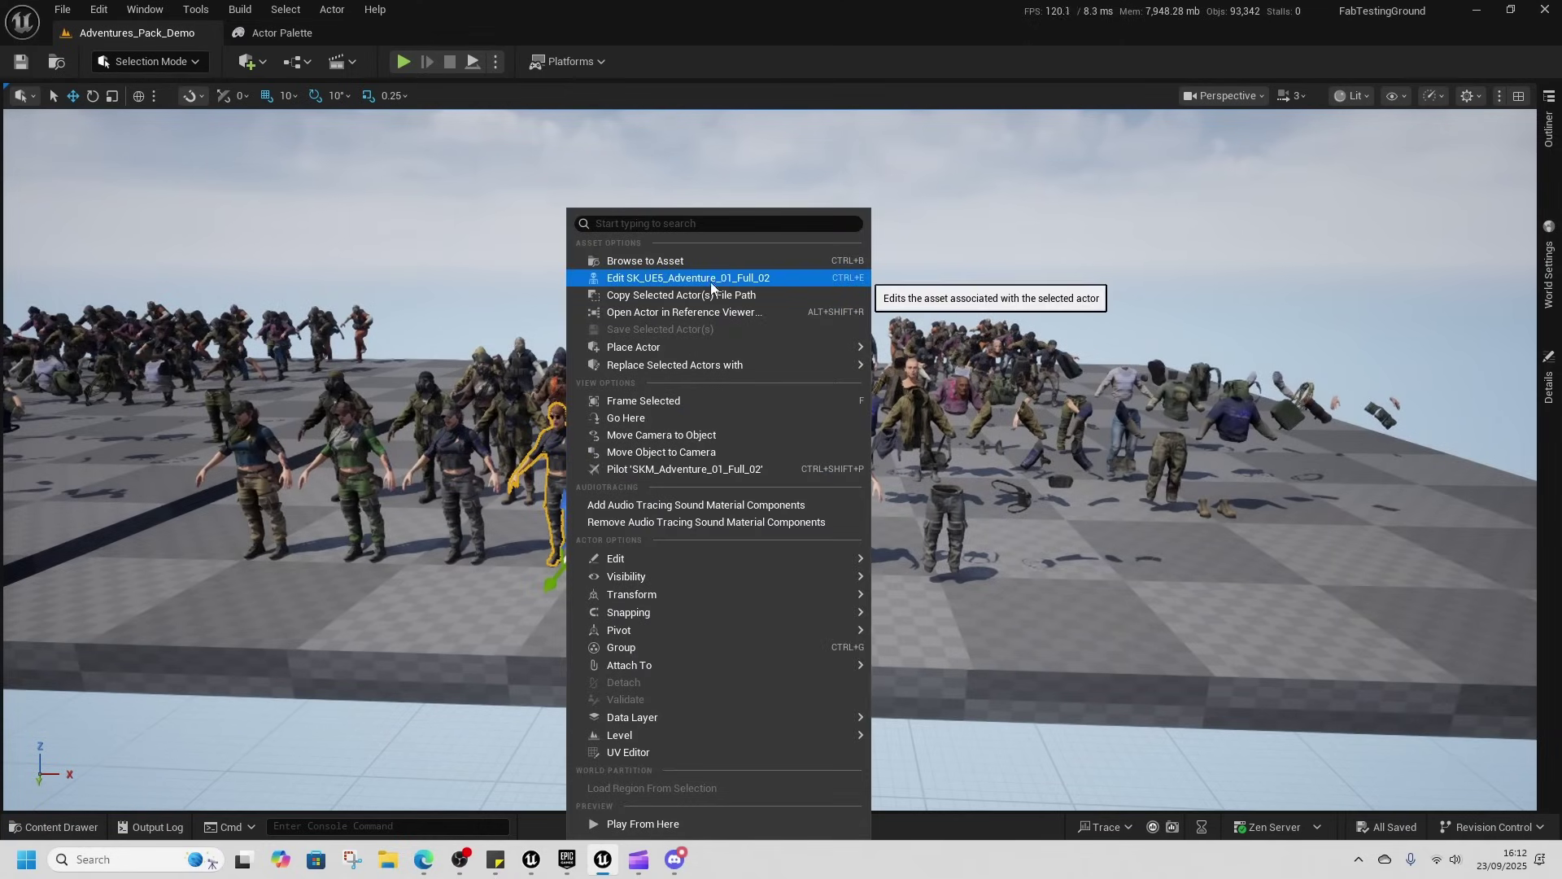
pyautogui.rightClick(414, 405)
pyautogui.press('a')
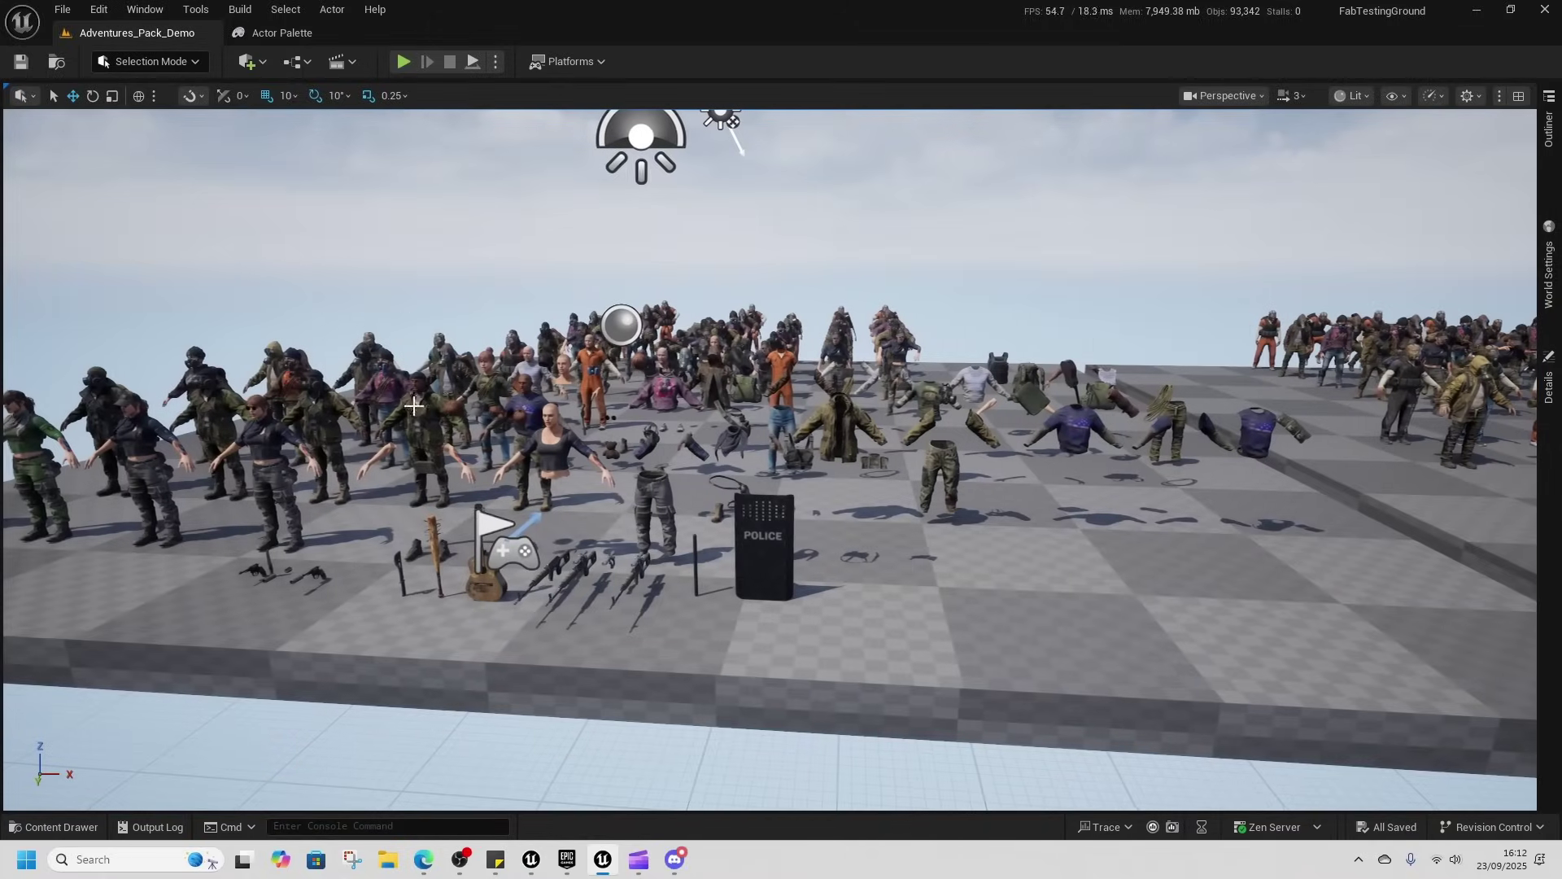
pyautogui.rightClick(279, 454)
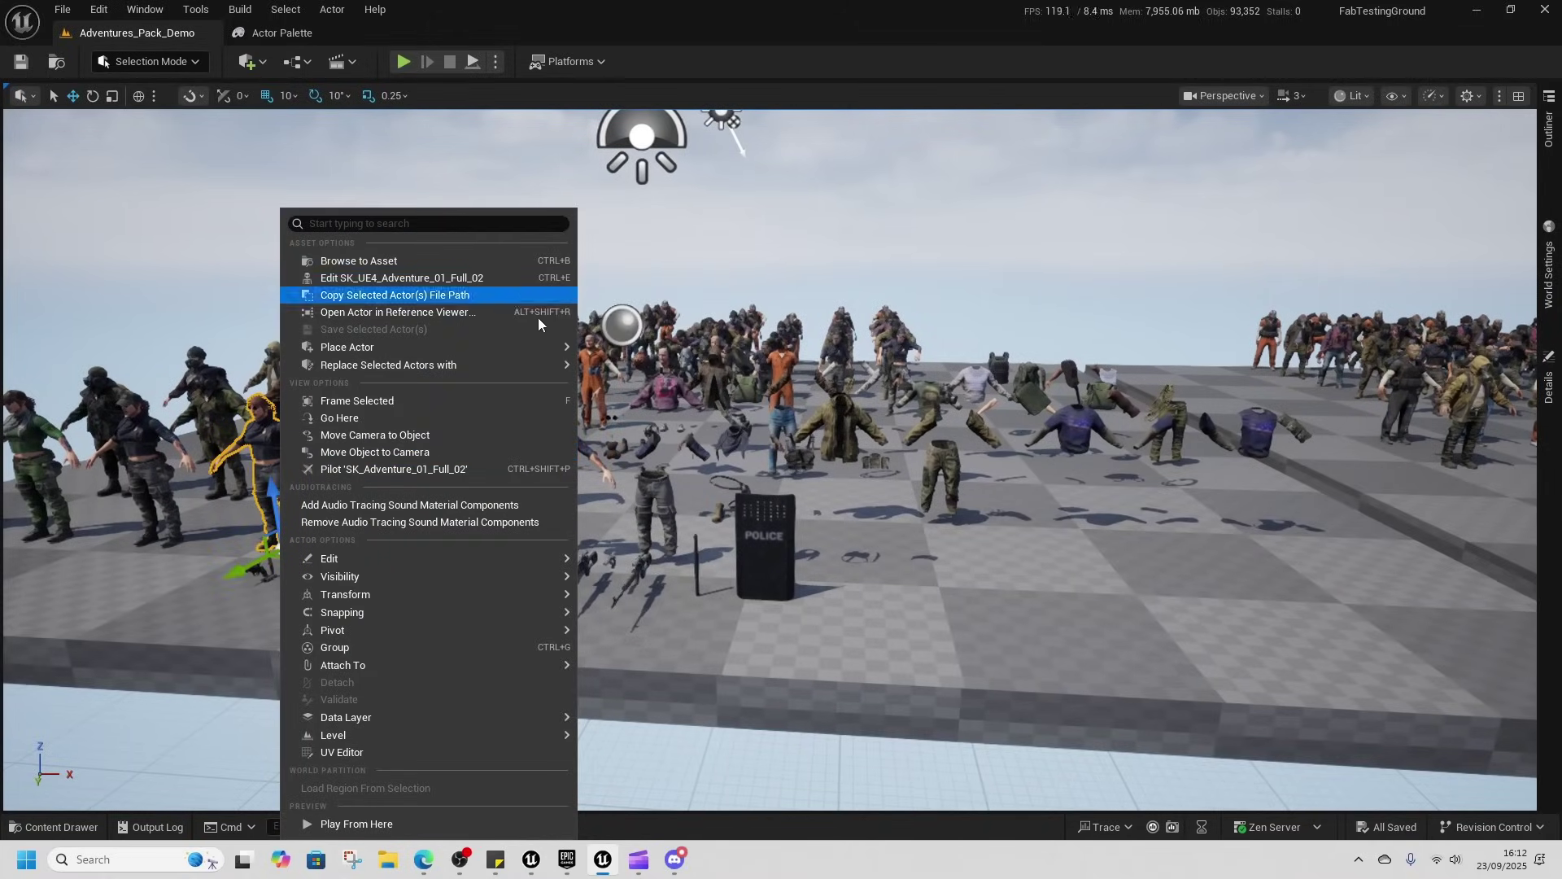
# - Examine the Adventures_Pack_Demo rows of full characters and the separate modular clothing, backpacks, arms and accessories
pyautogui.moveTo(643, 341); pyautogui.dragTo(594, 348, button='right')
pyautogui.press('w')
pyautogui.press('s')
pyautogui.press('d')
pyautogui.press('w')
pyautogui.press('a')
pyautogui.press('a')
pyautogui.press('w')
pyautogui.press('a')
pyautogui.press('s')
pyautogui.press('d')
pyautogui.press('w')
pyautogui.press('a')
pyautogui.press('w')
pyautogui.press('d')
pyautogui.press('a')
pyautogui.press('w')
pyautogui.press('a')
pyautogui.press('d')
pyautogui.press('w')
pyautogui.moveTo(969, 606); pyautogui.dragTo(990, 645, button='right')
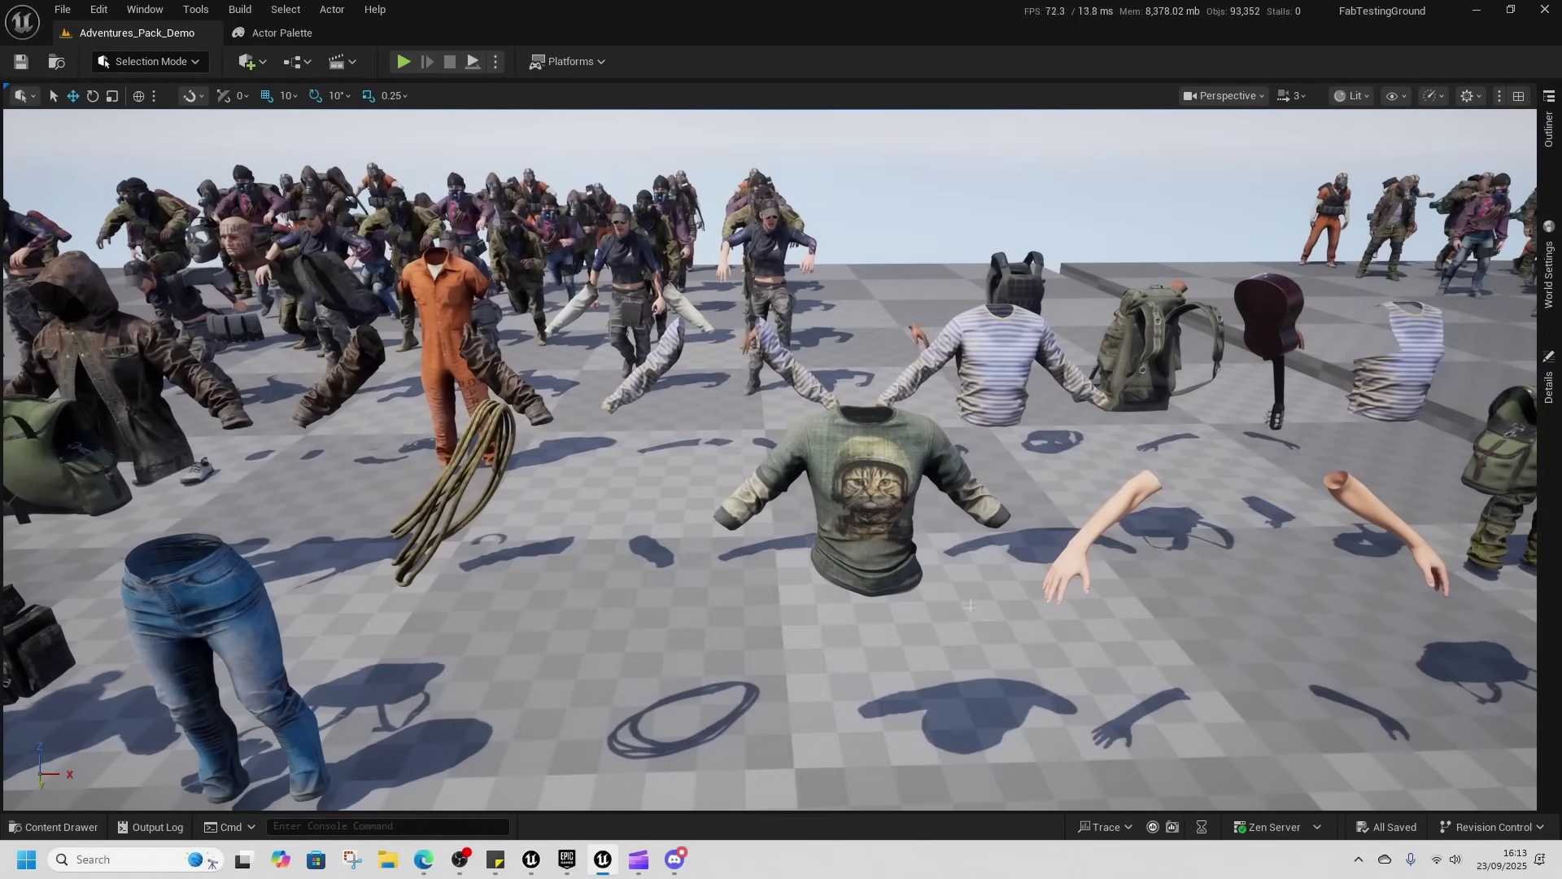
pyautogui.rightClick(892, 476)
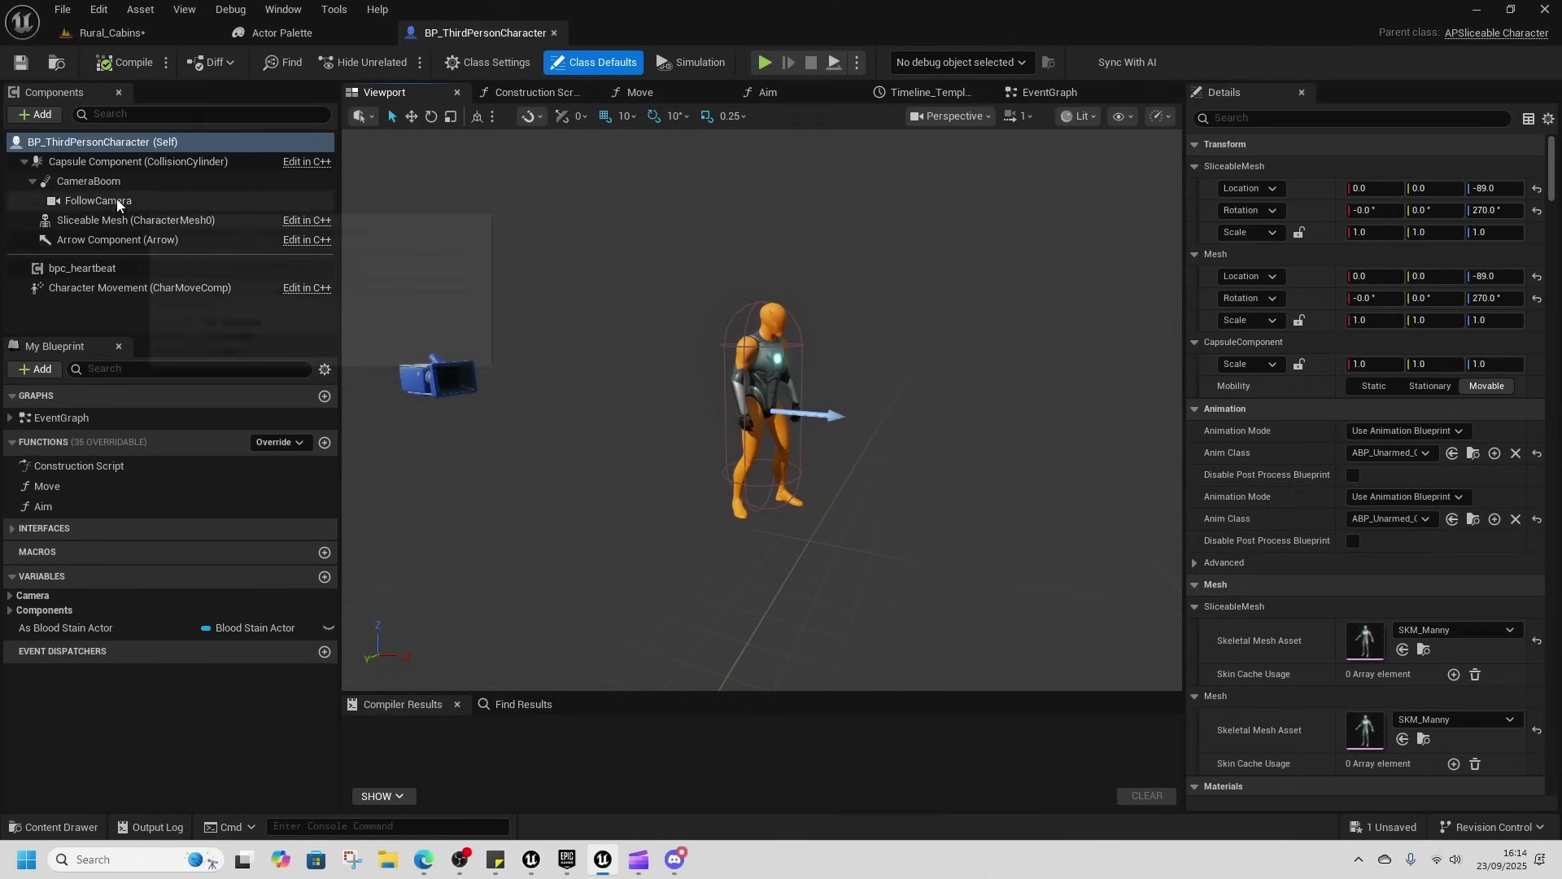
# - Replace the Sliceable Mesh's skeletal mesh with an SK_UE4_Adventure_05 full character, searching for "adve", and view it from the front
pyautogui.click(146, 220)
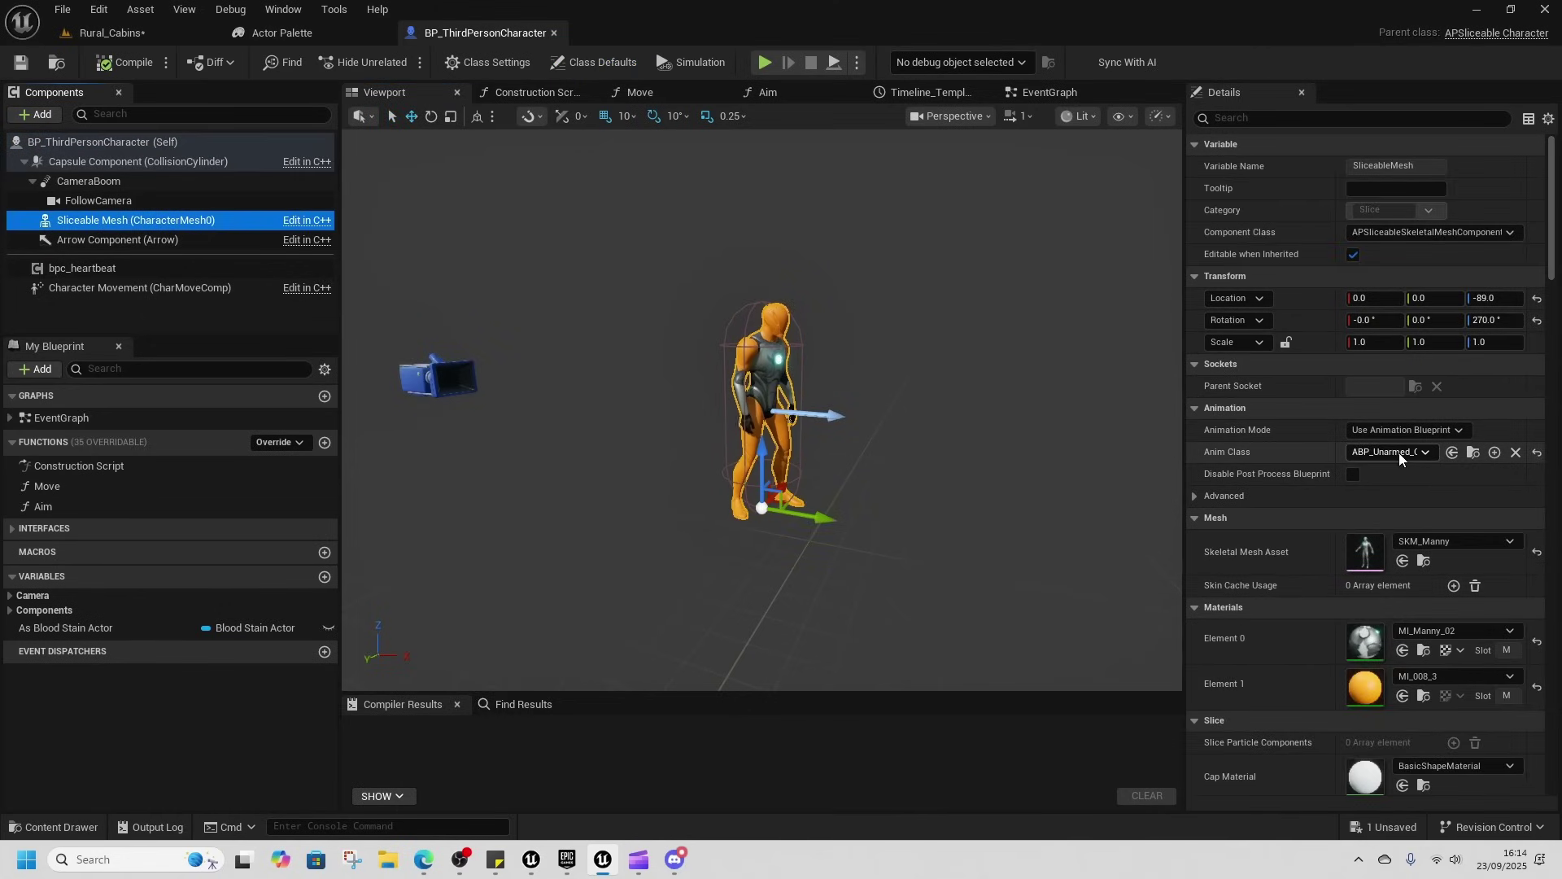
pyautogui.click(1441, 543)
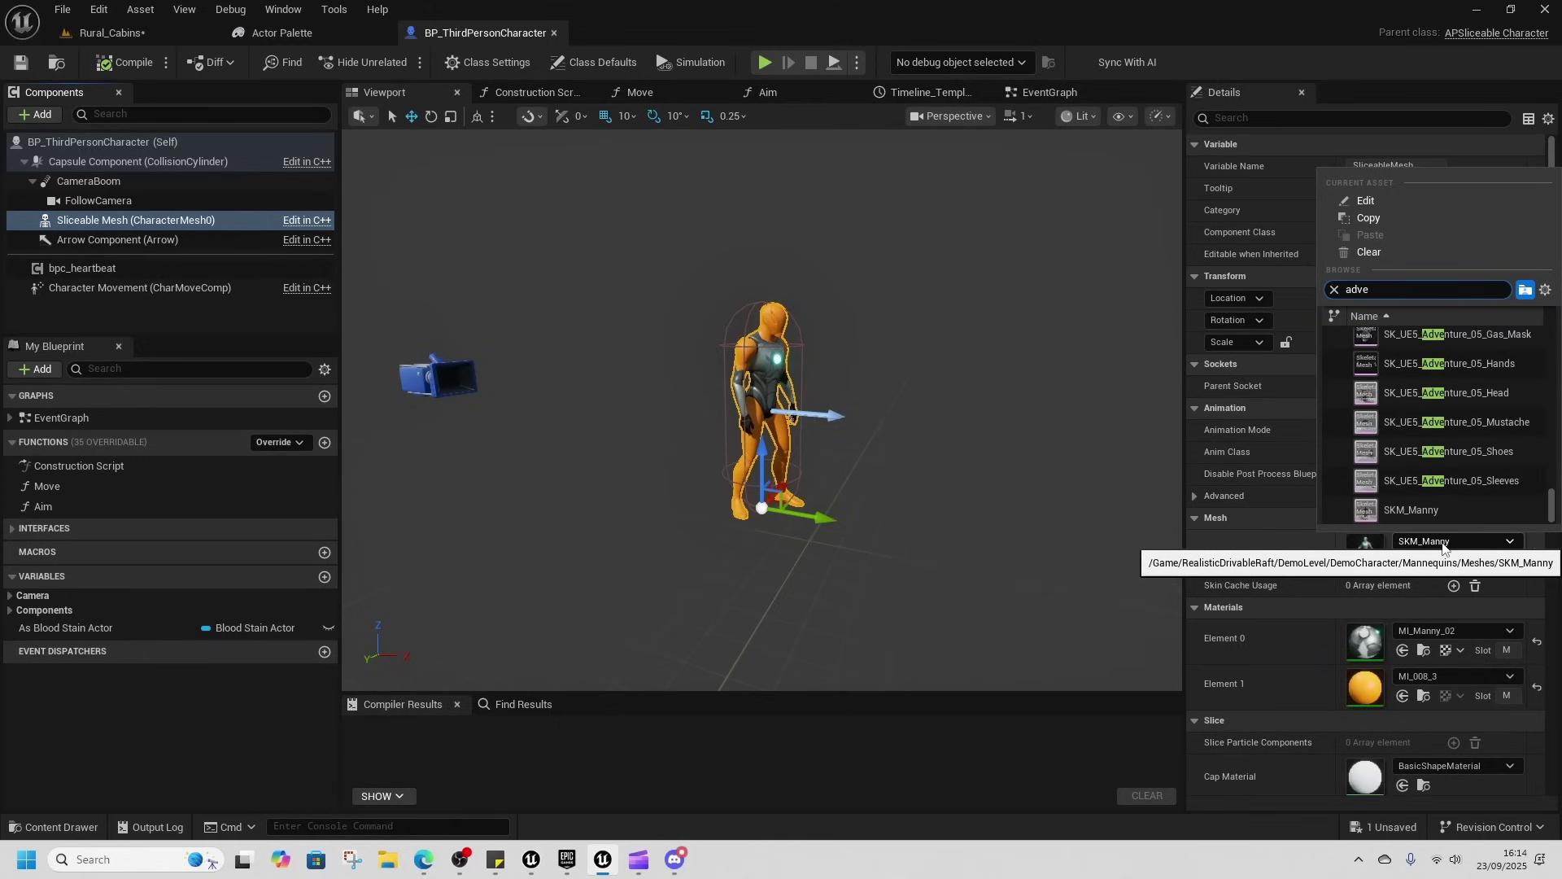
pyautogui.scroll(5, 1457, 426)
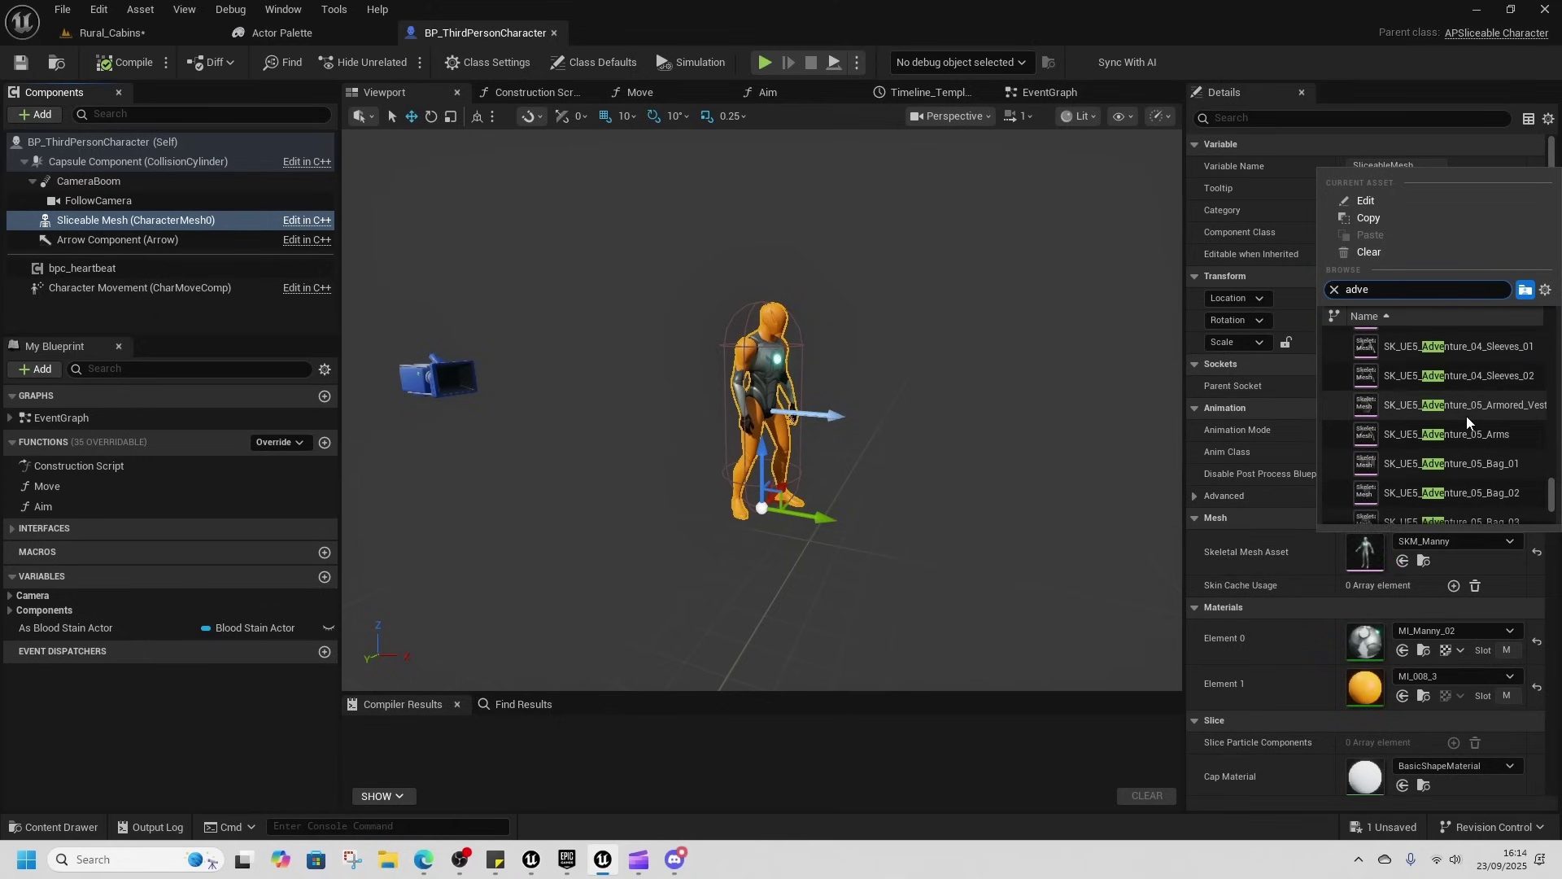
pyautogui.scroll(5, 1457, 412)
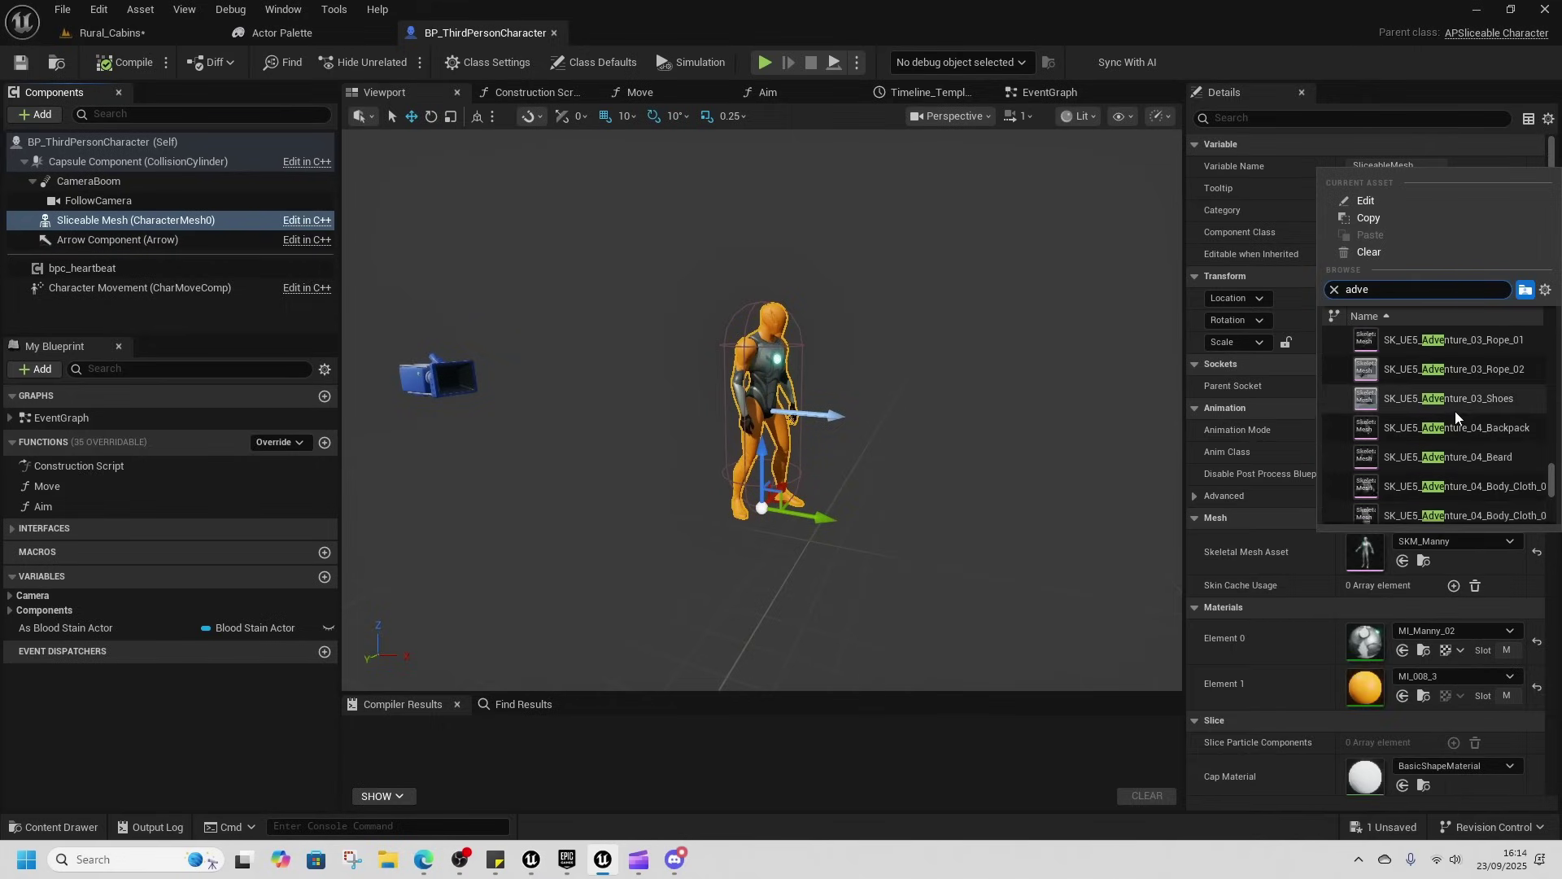
pyautogui.scroll(5, 1457, 410)
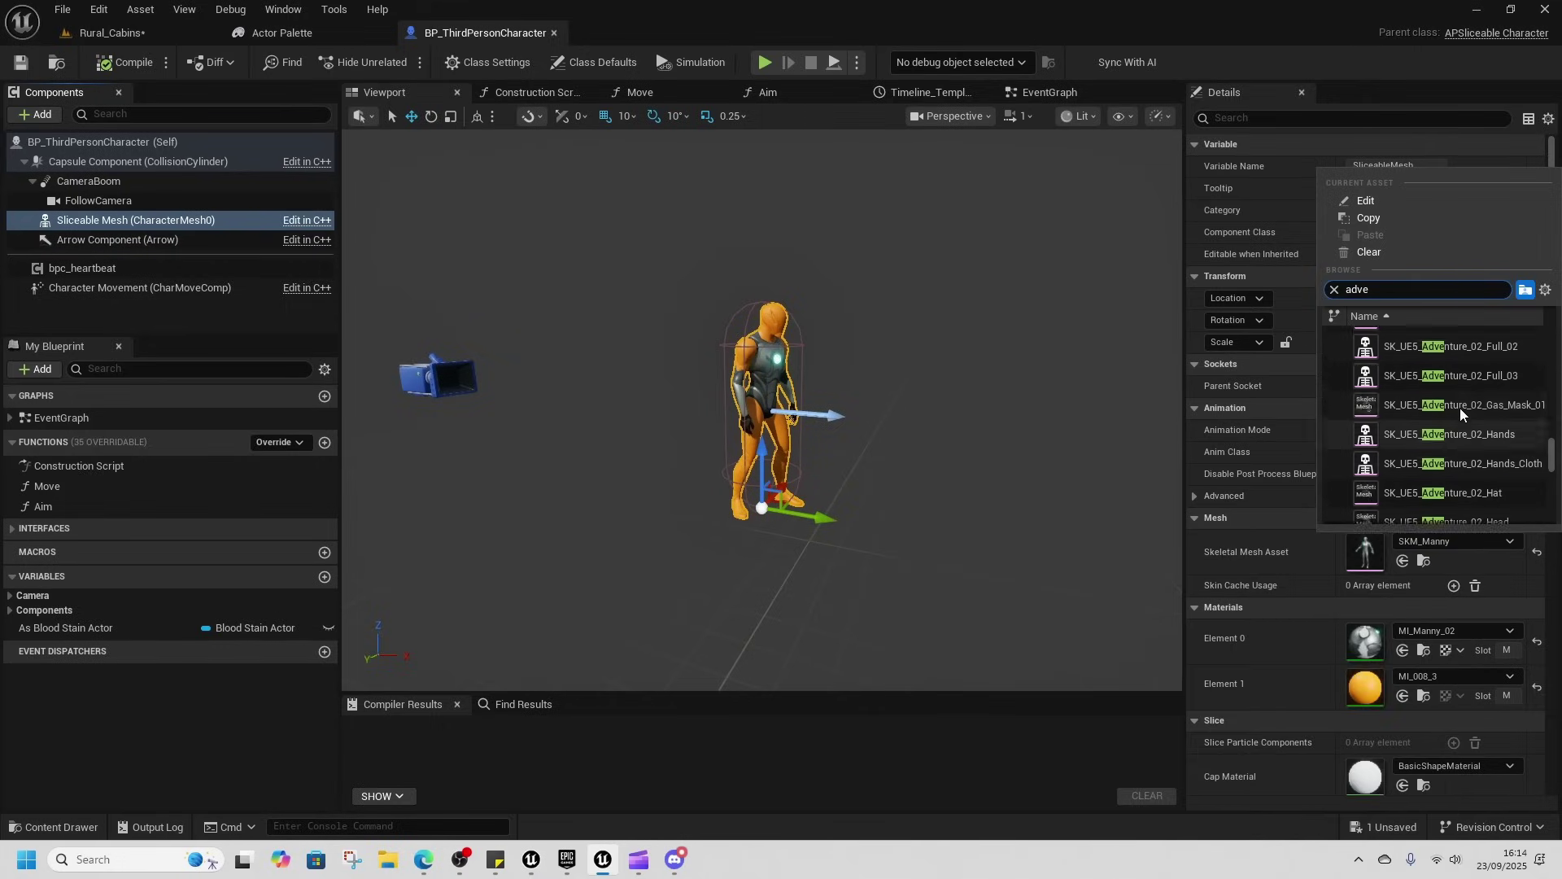
pyautogui.scroll(5, 1460, 408)
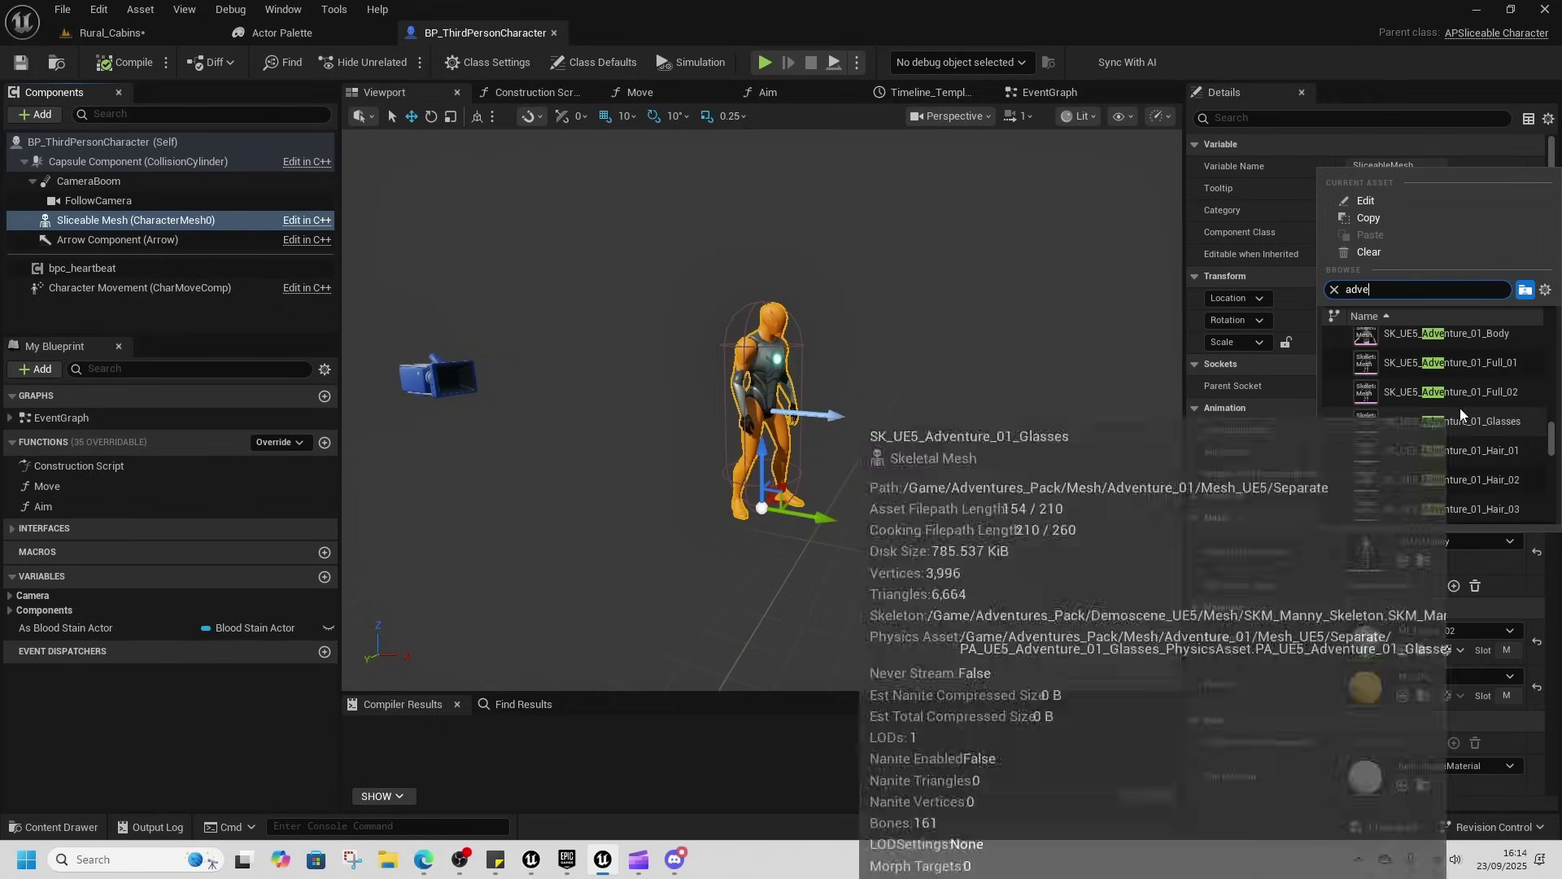
pyautogui.scroll(5, 1460, 407)
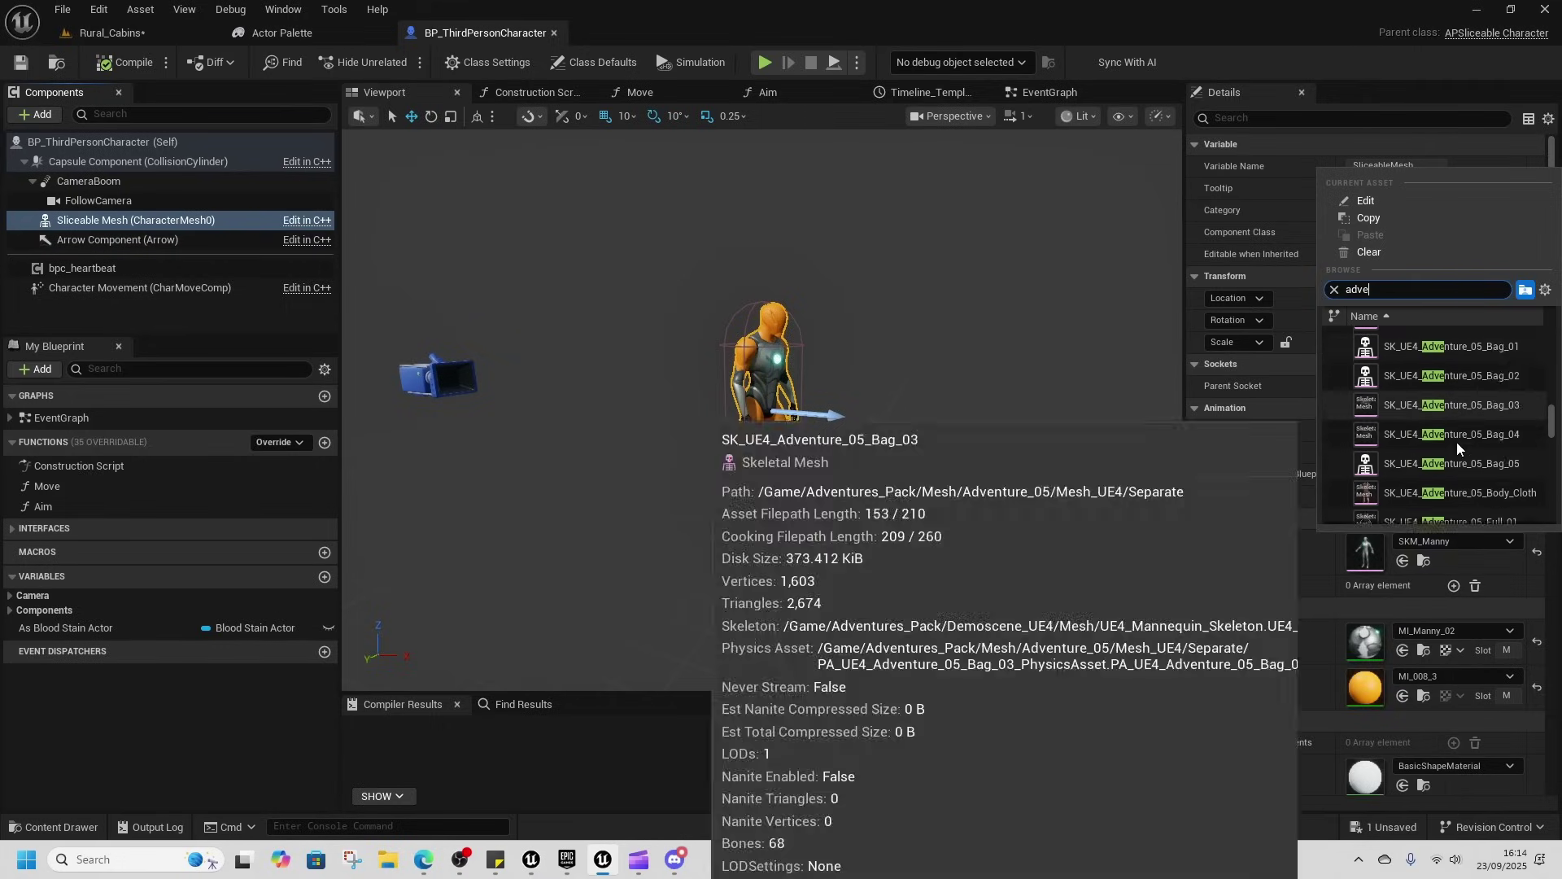
pyautogui.scroll(-2, 1477, 464)
pyautogui.press('Escape')
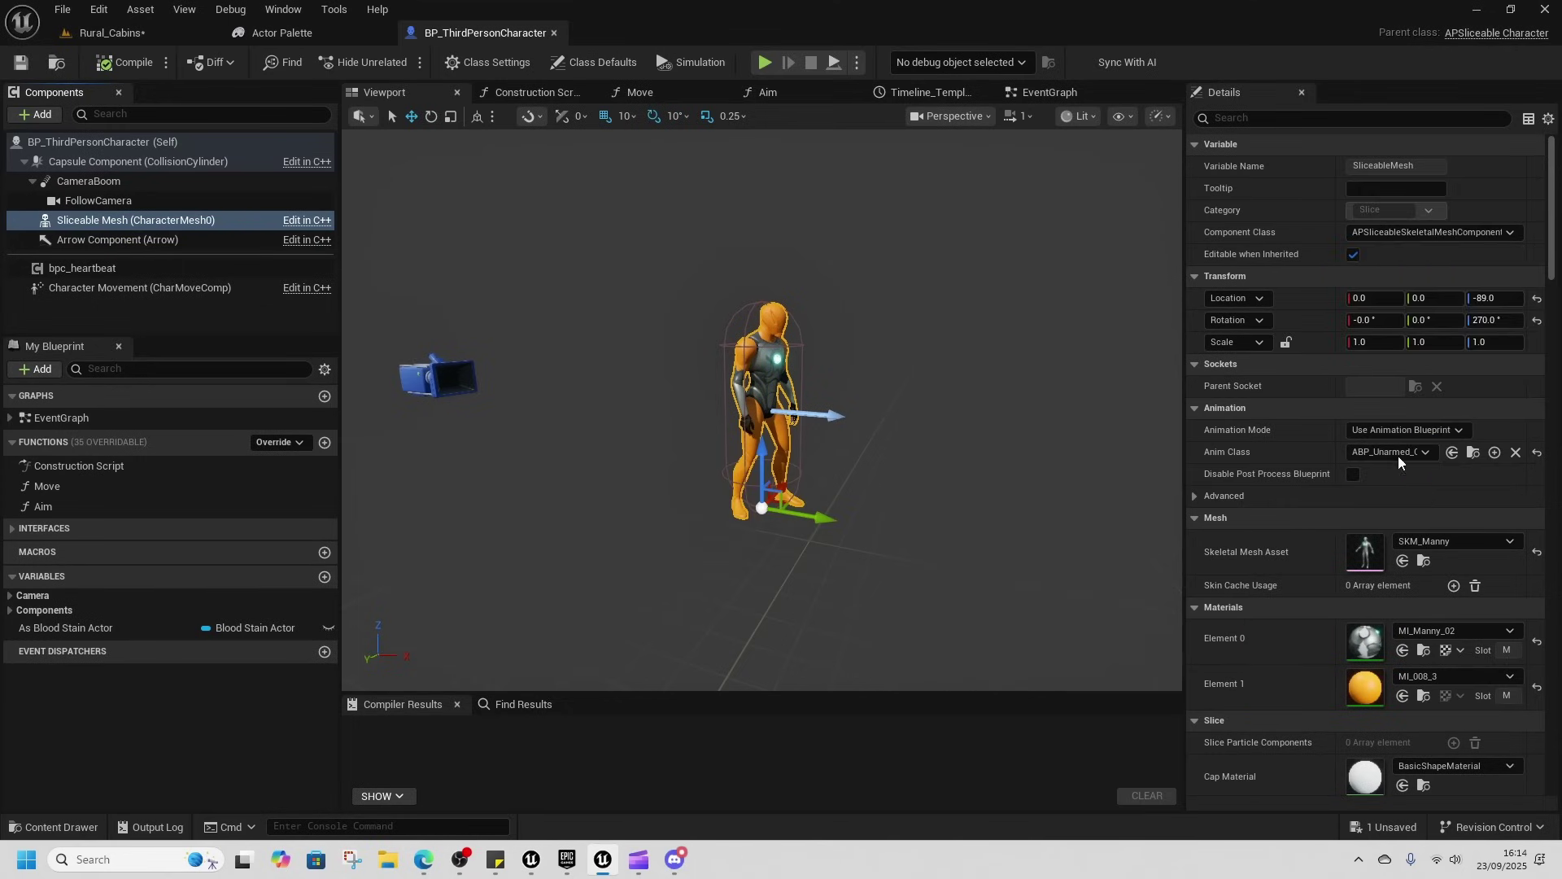
pyautogui.scroll(6, 810, 369)
pyautogui.moveTo(810, 368); pyautogui.dragTo(667, 358, button='right')
pyautogui.moveTo(927, 213)
pyautogui.mouseDown(button='right')
pyautogui.moveTo(905, 210)
pyautogui.moveTo(934, 240)
pyautogui.mouseUp(button='right')
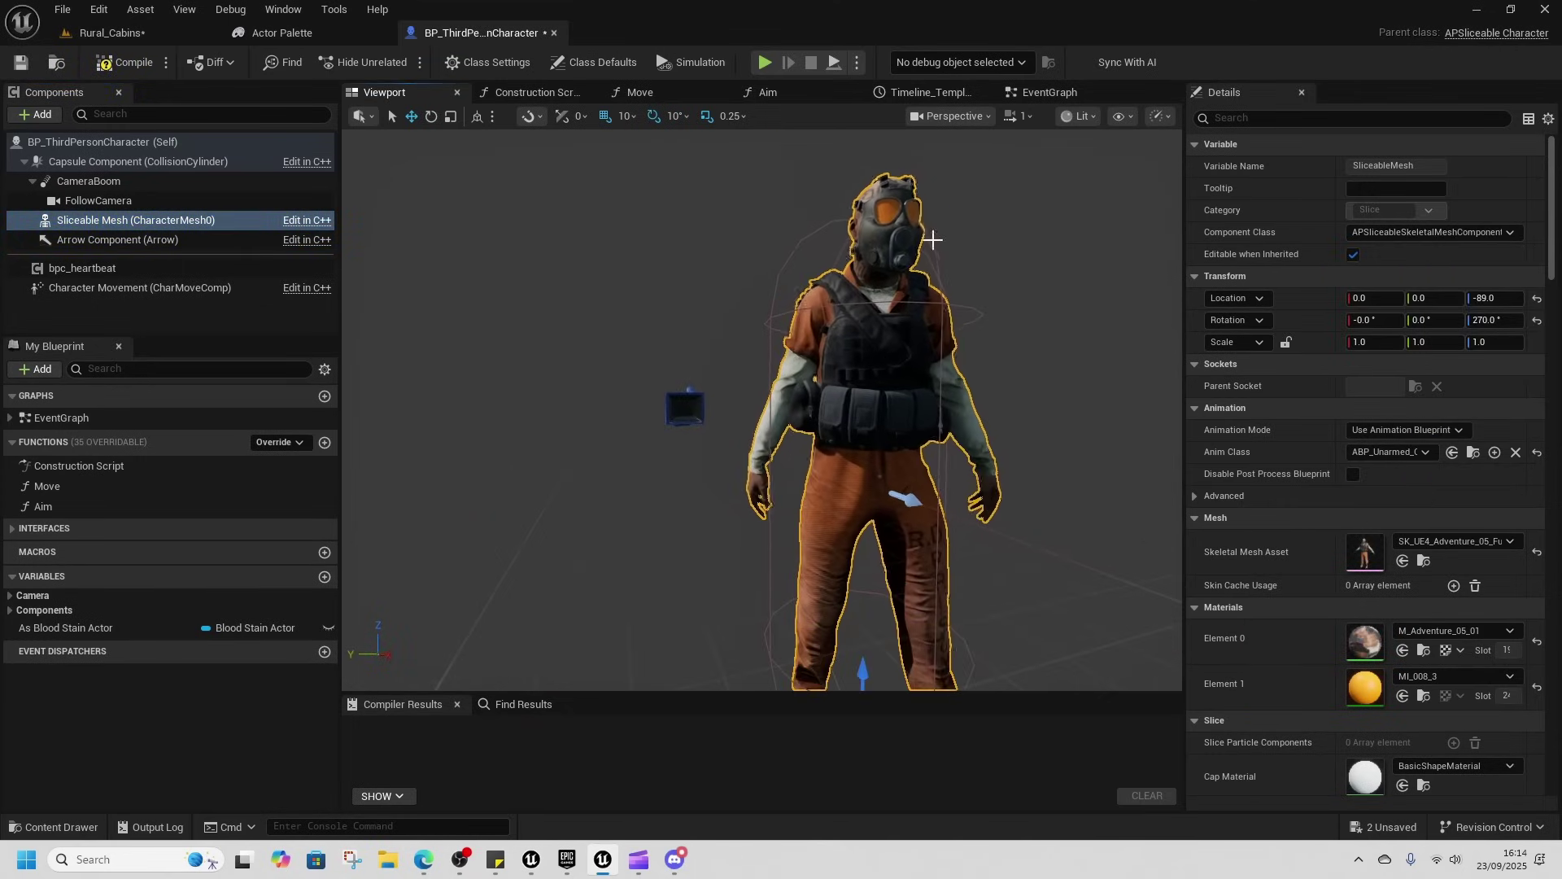
# - Play the Rural_Cabins level and run and jump along the muddy road, viewing the masked character from the front and back
pyautogui.click(111, 32)
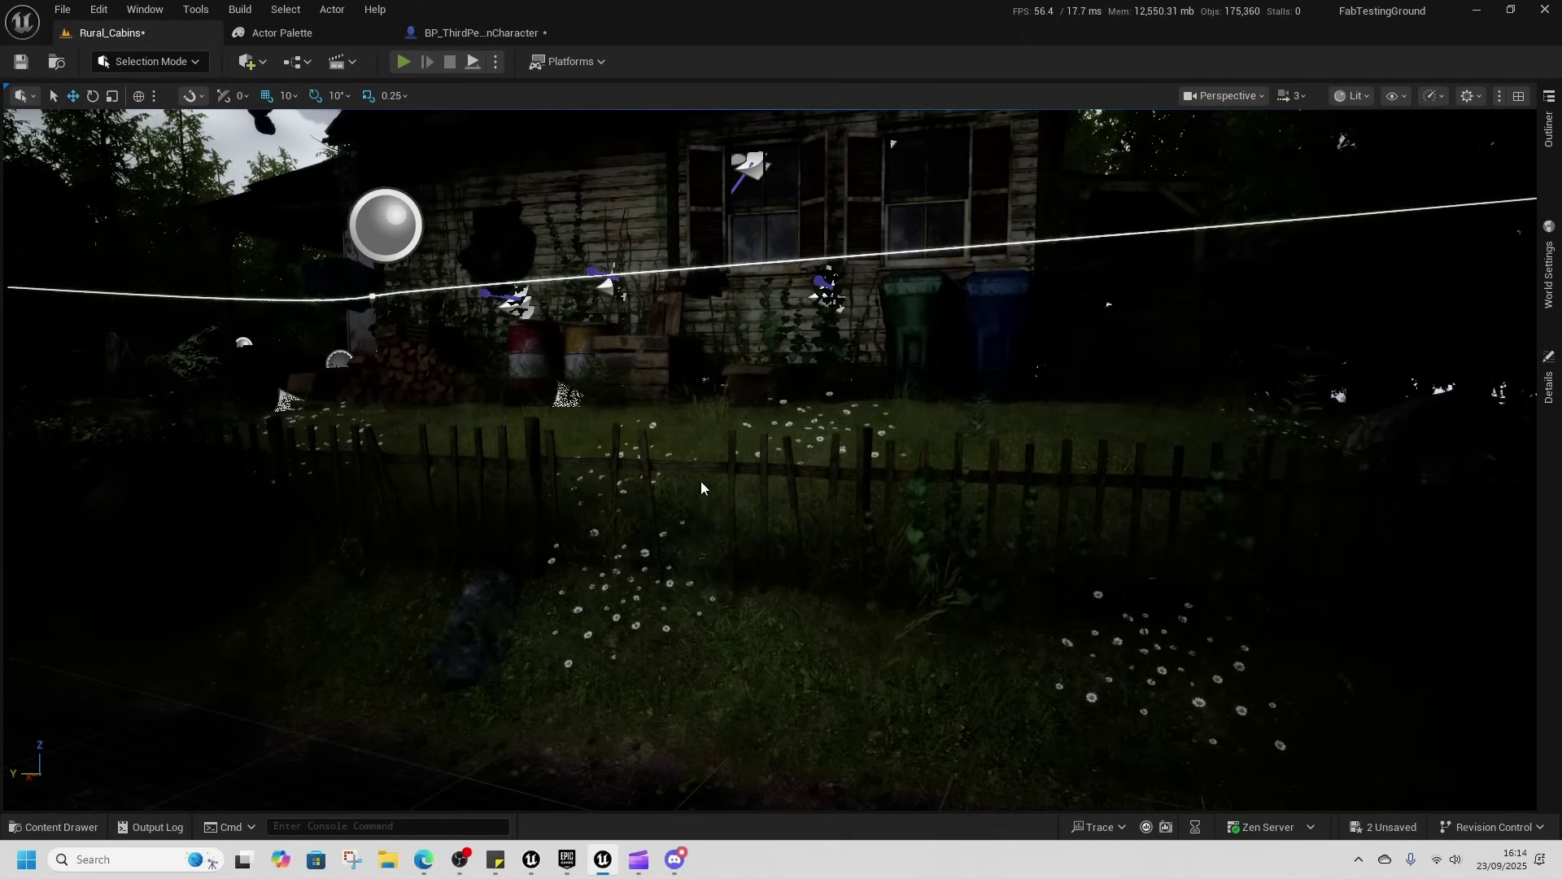
pyautogui.hotkey('alt', 'p')
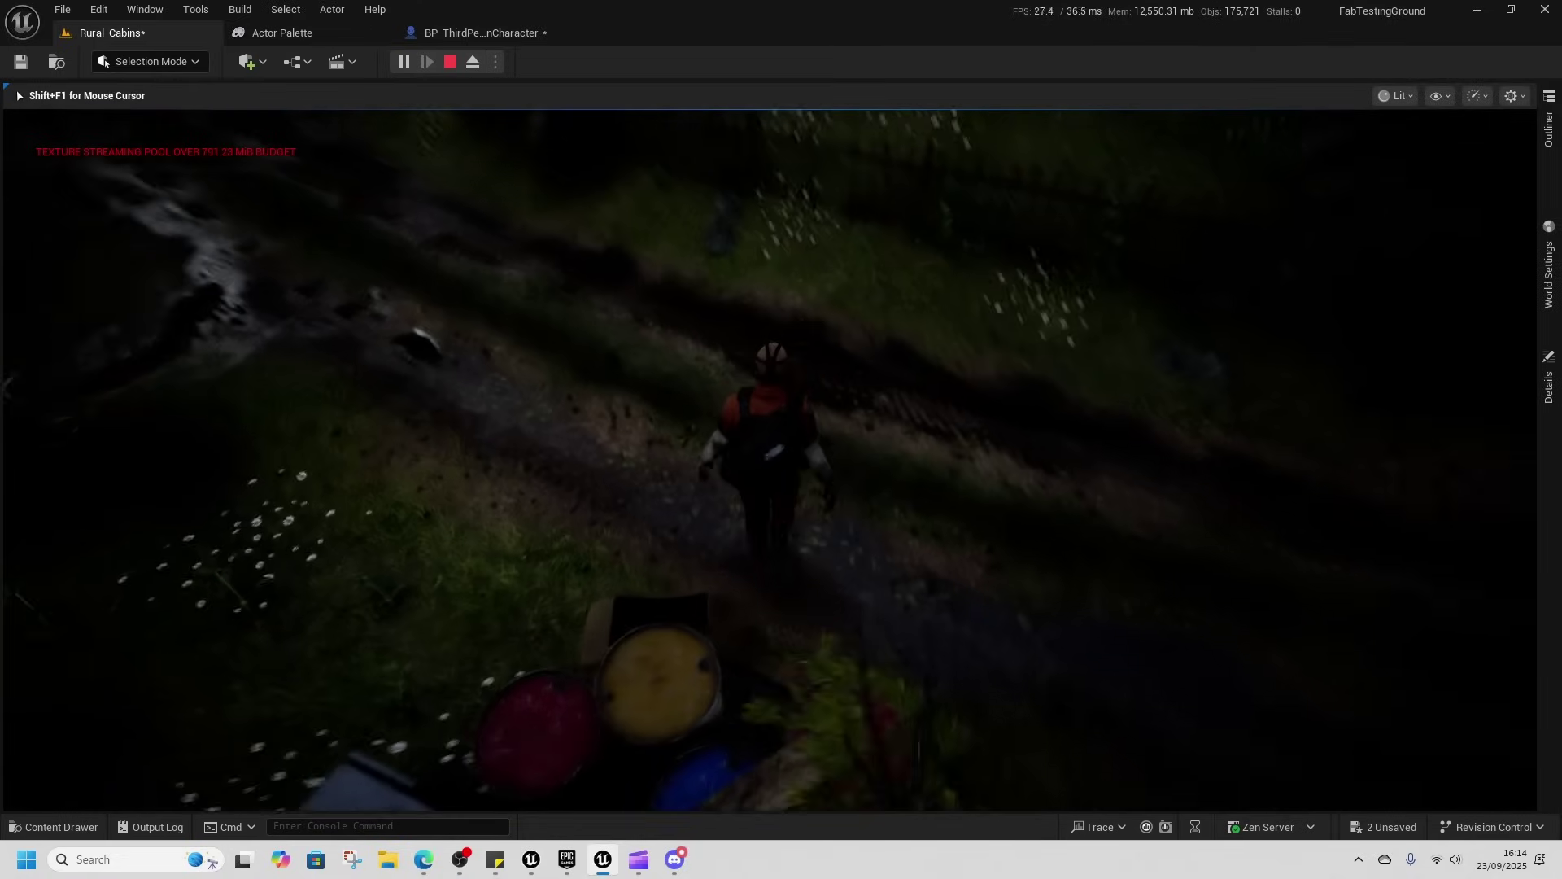
pyautogui.press('w')
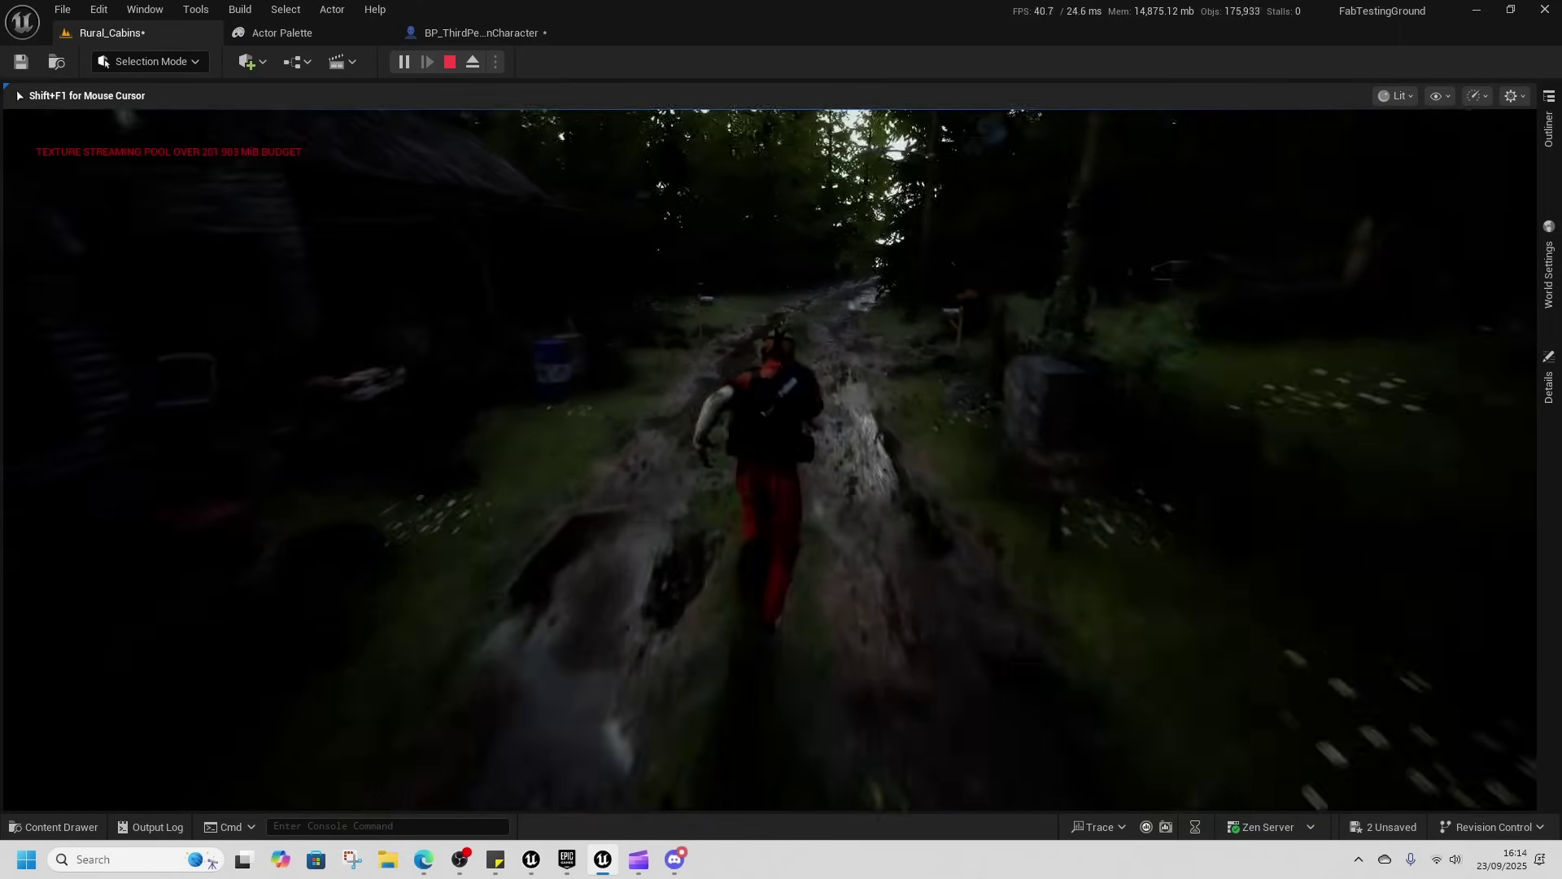
pyautogui.press('s')
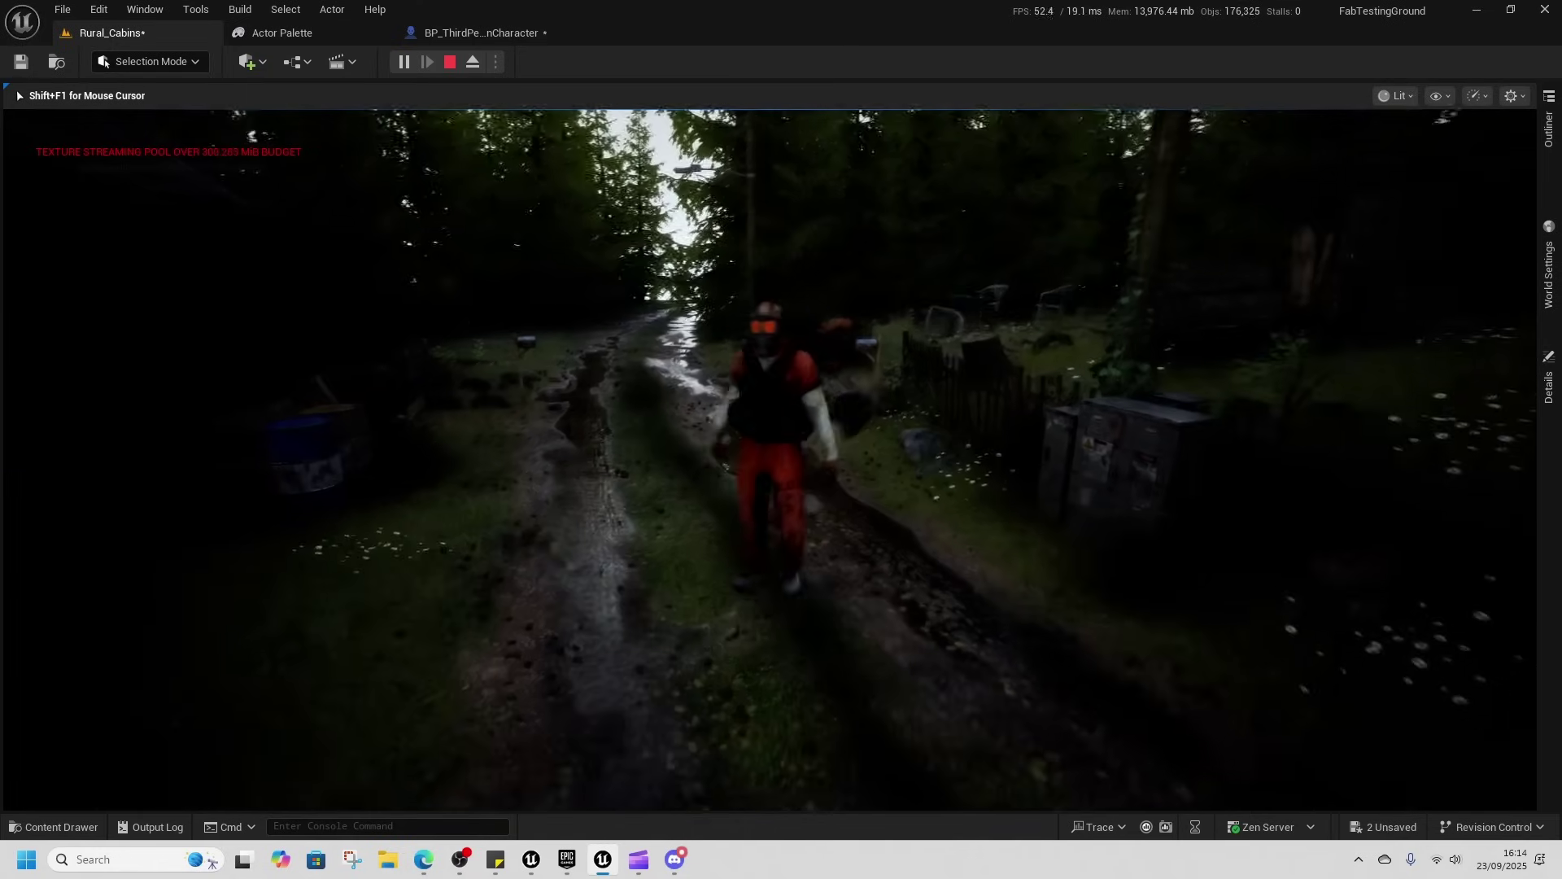
pyautogui.press('a')
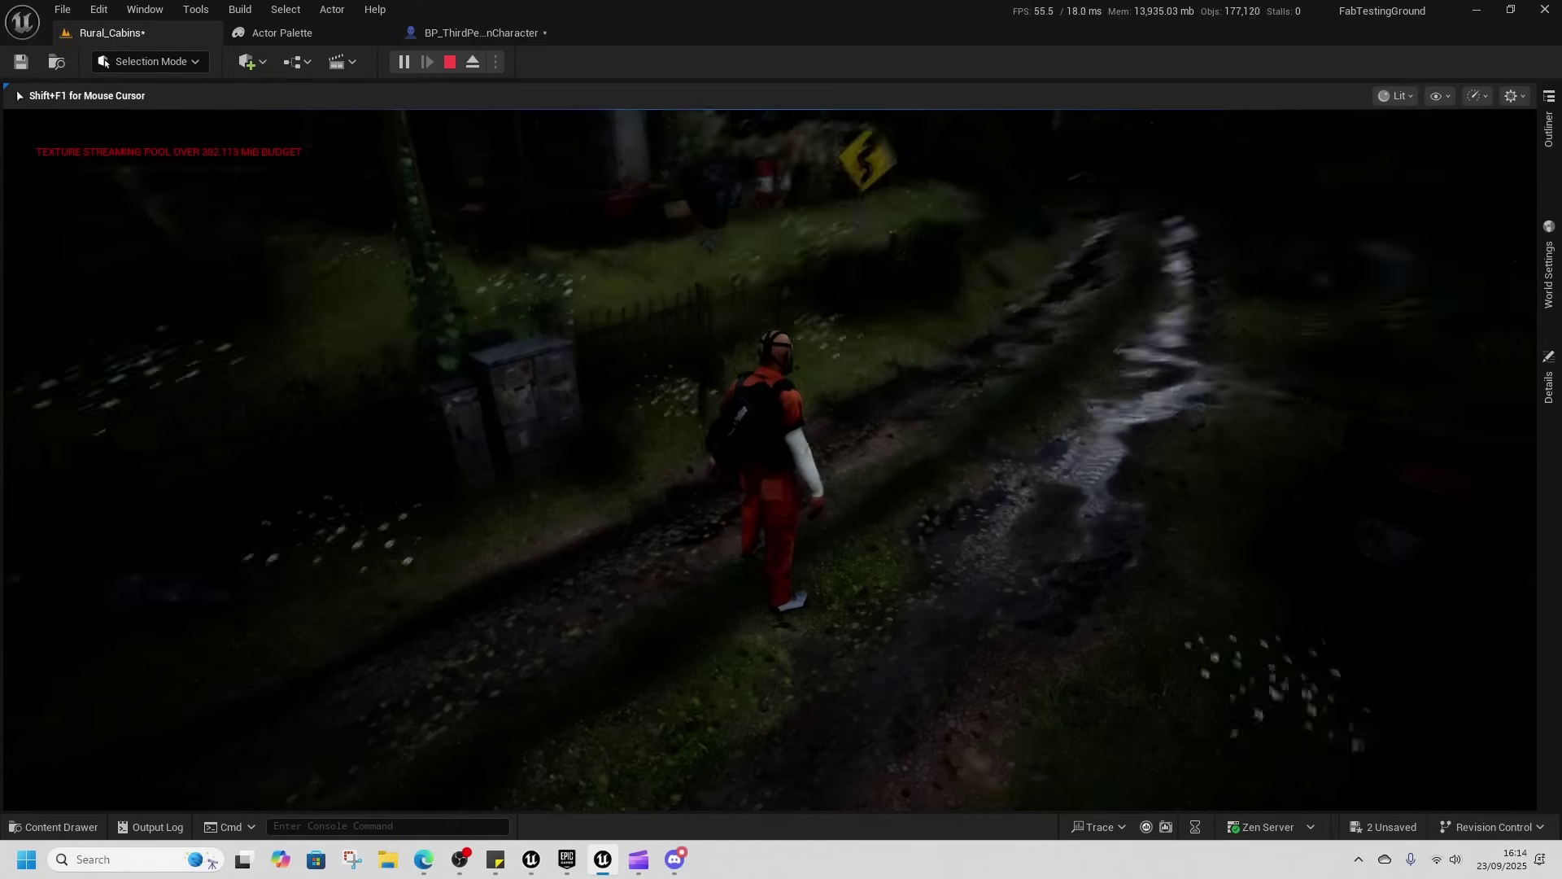
pyautogui.press('w')
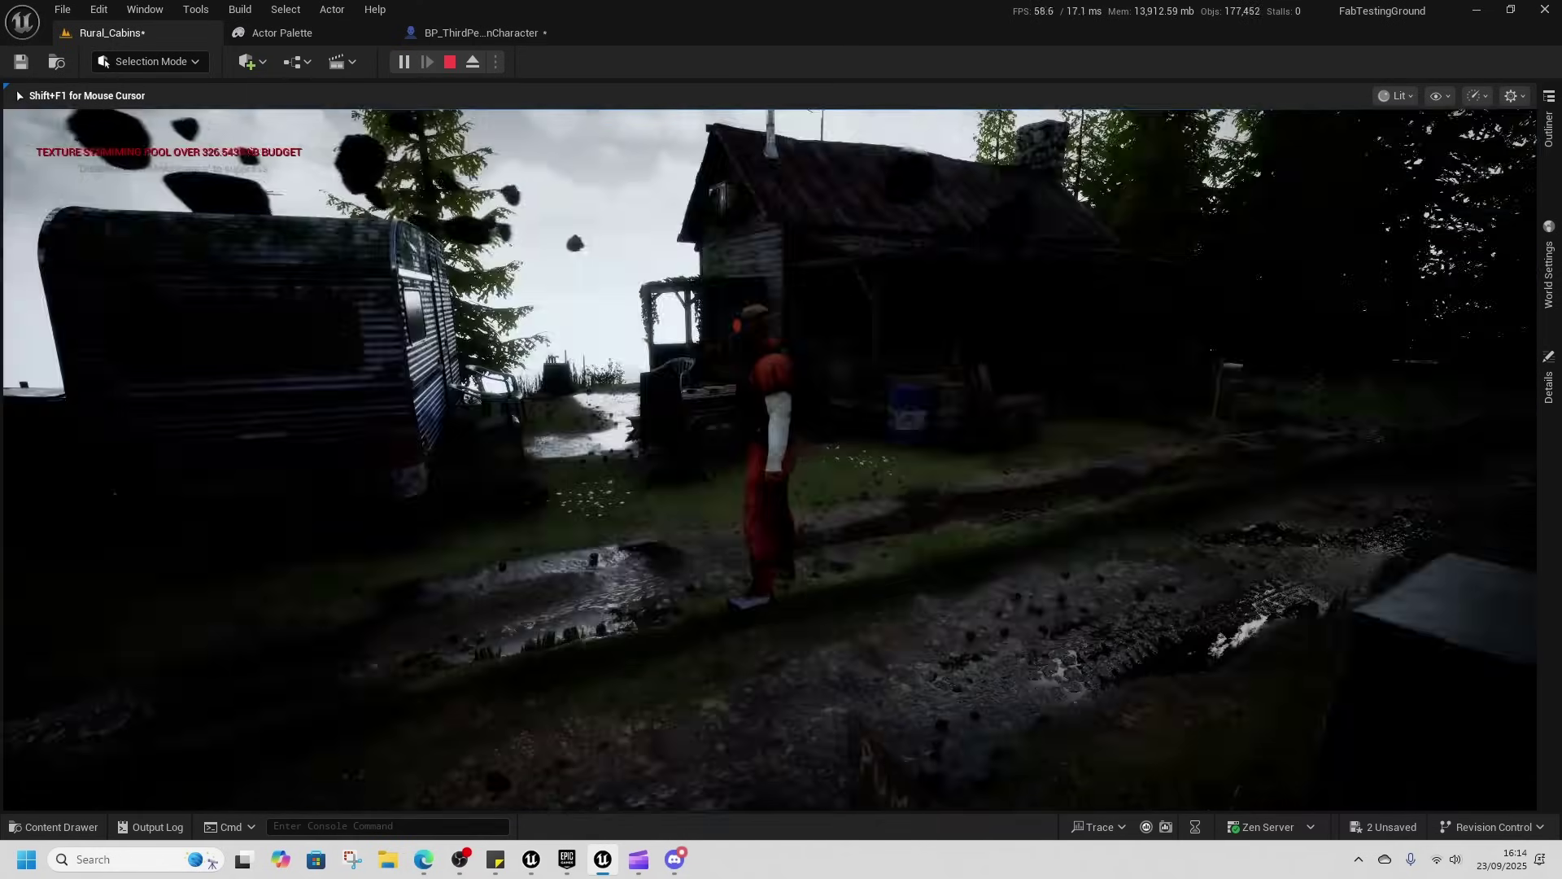
pyautogui.press('s')
pyautogui.press('w')
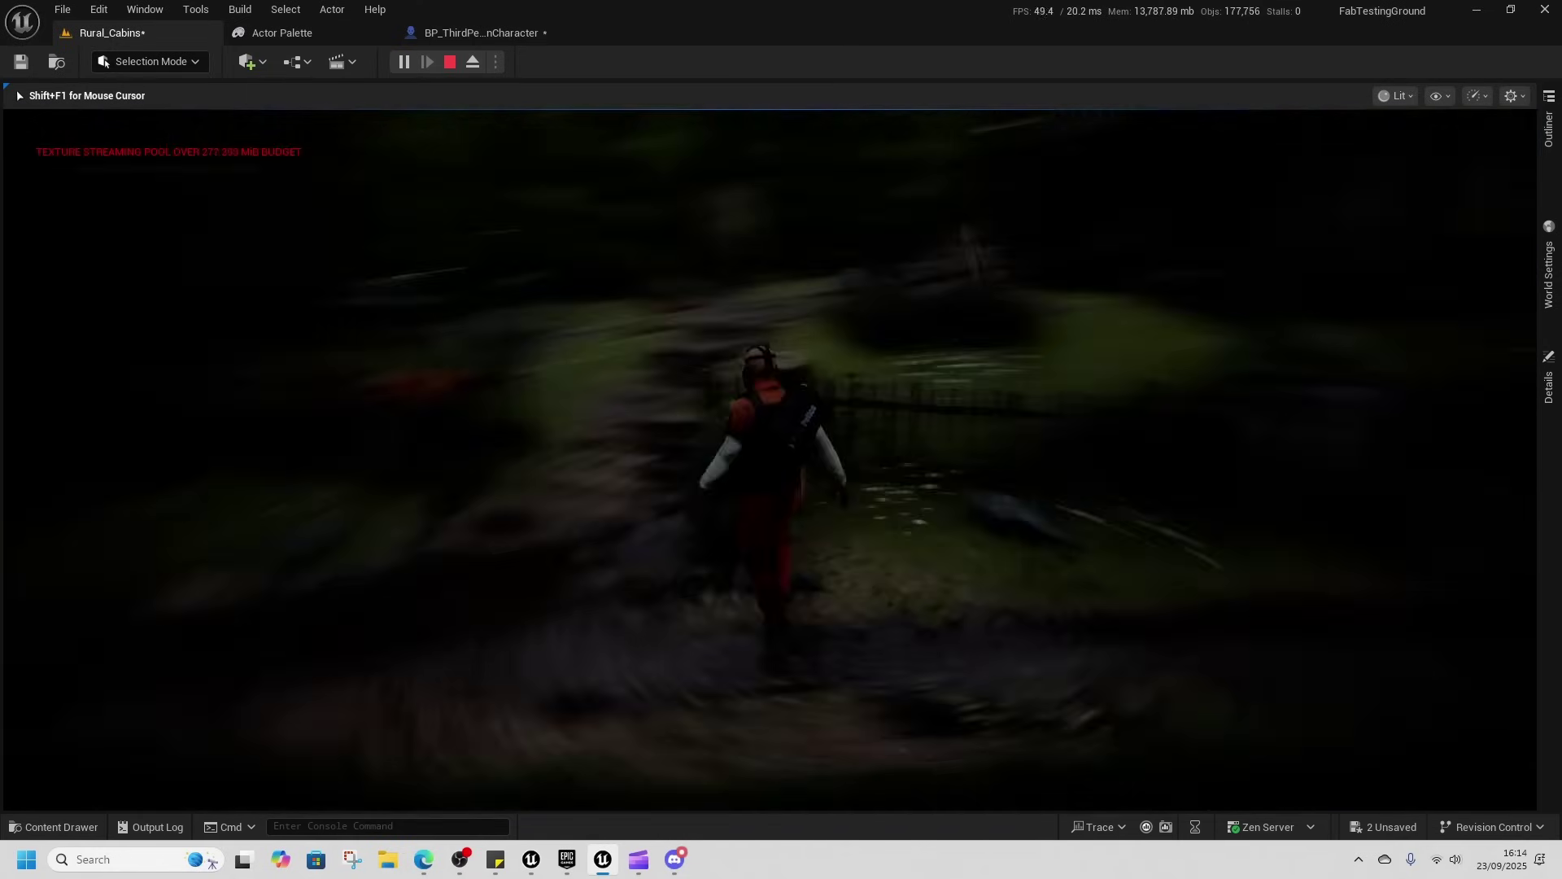
pyautogui.press('w')
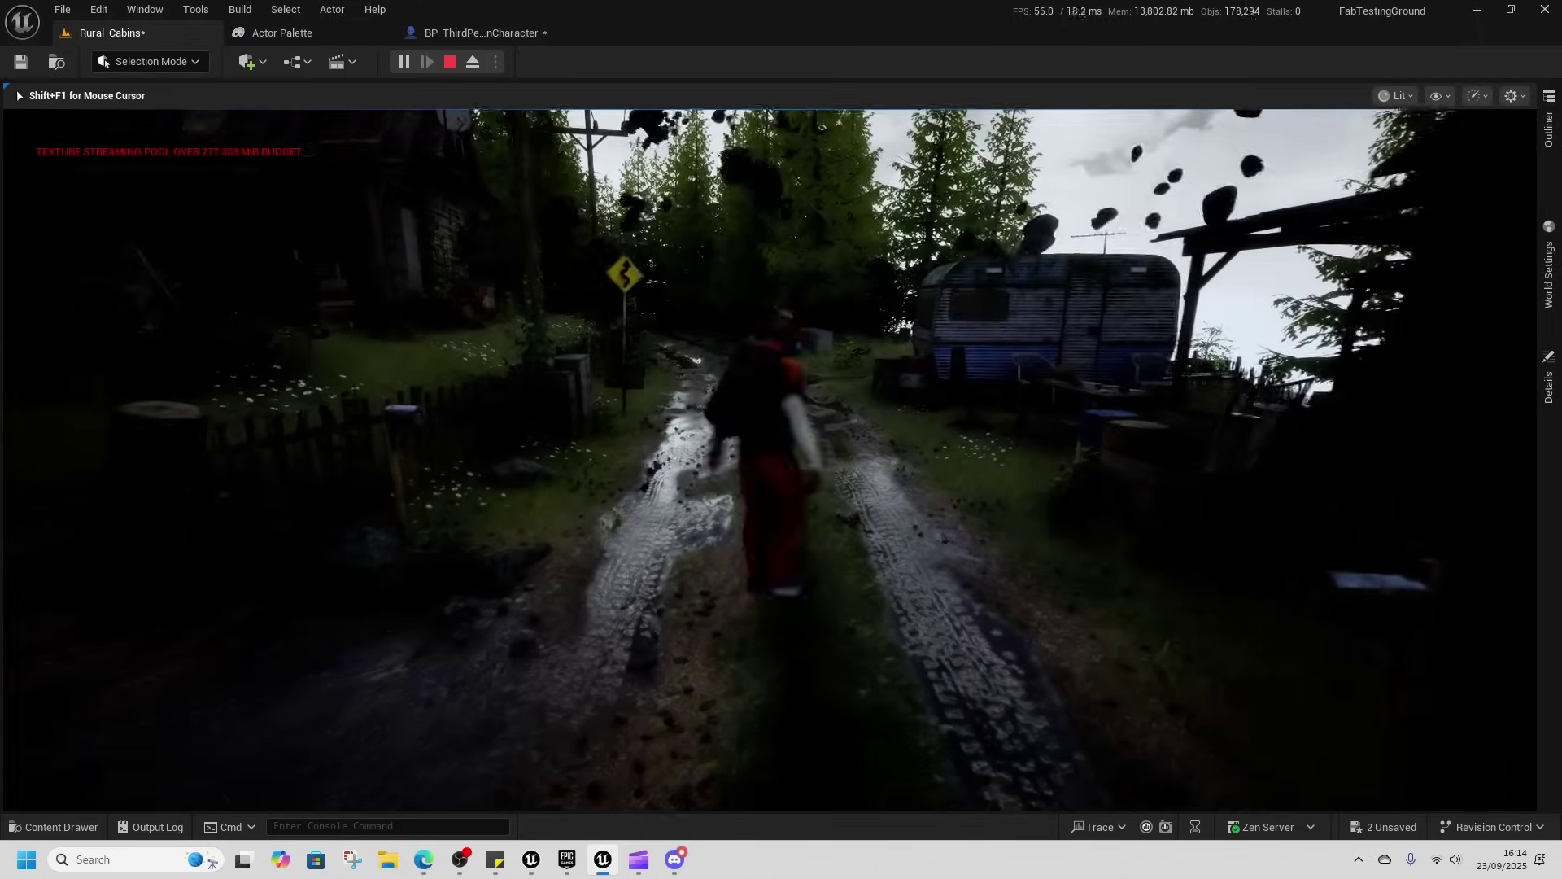
pyautogui.press('space')
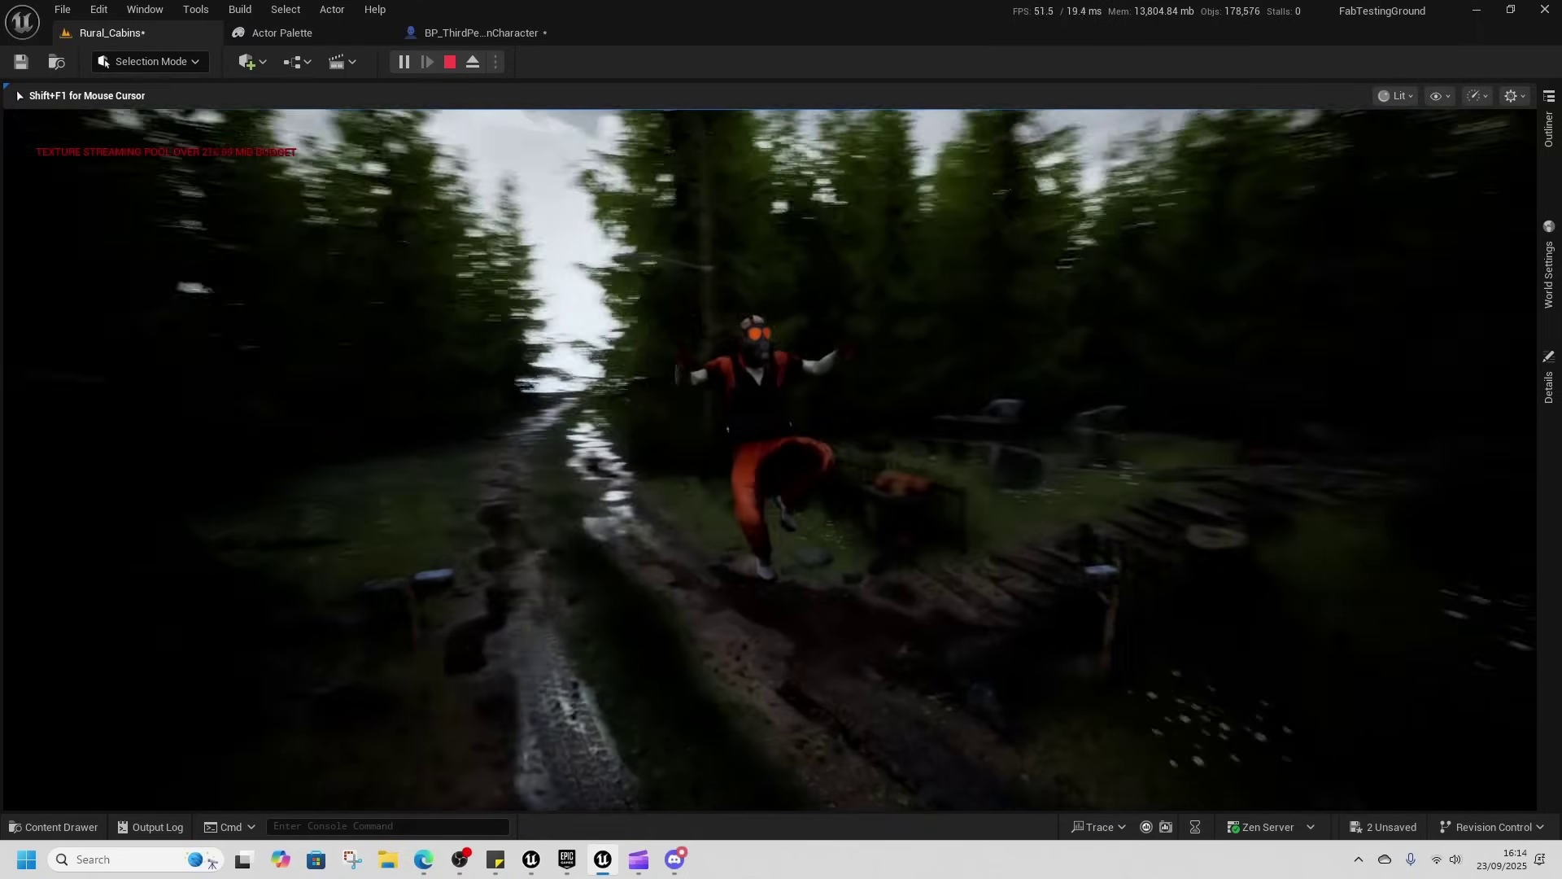
pyautogui.press('w')
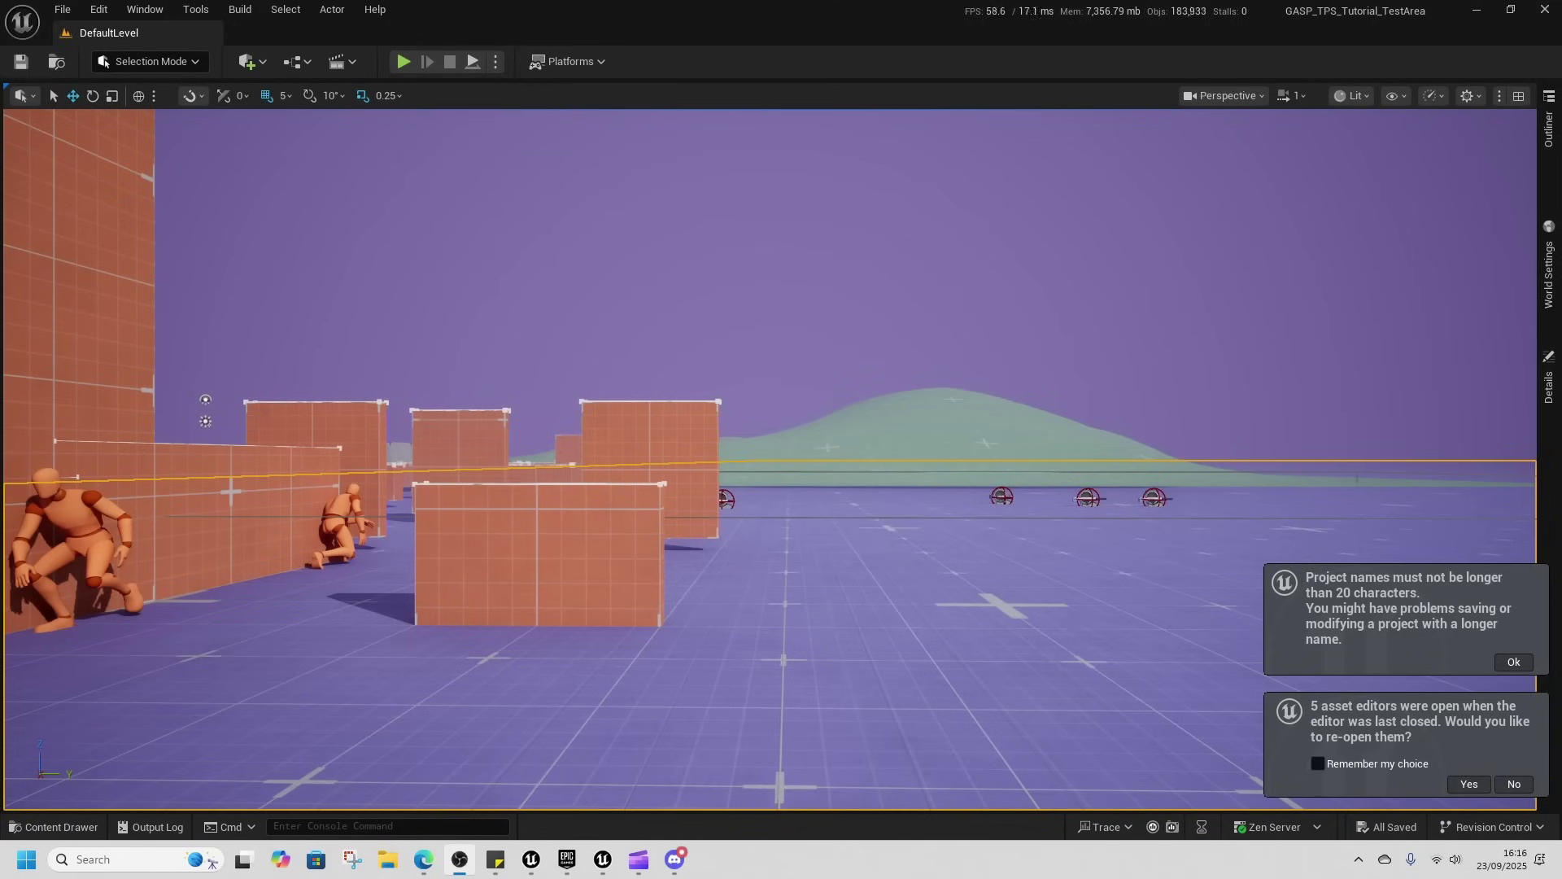
# - In the GASP_TPS_Tutorial_TestArea project, check the Manny component of CBP_SandboxCharacter_Manny and the default pawn class of DefaultLevel
pyautogui.click(55, 827)
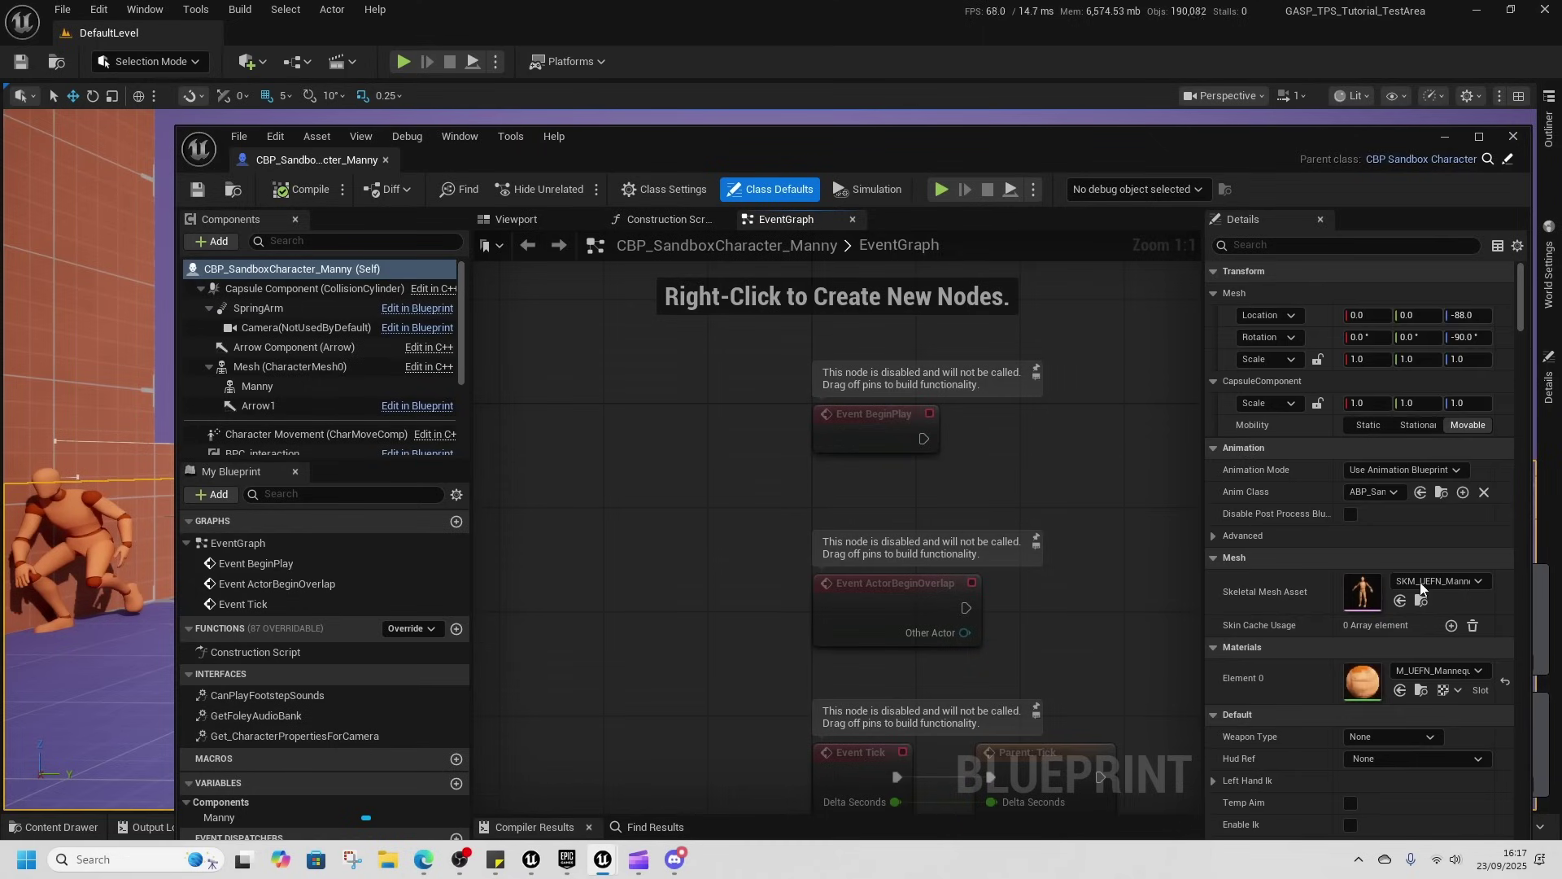
pyautogui.click(244, 385)
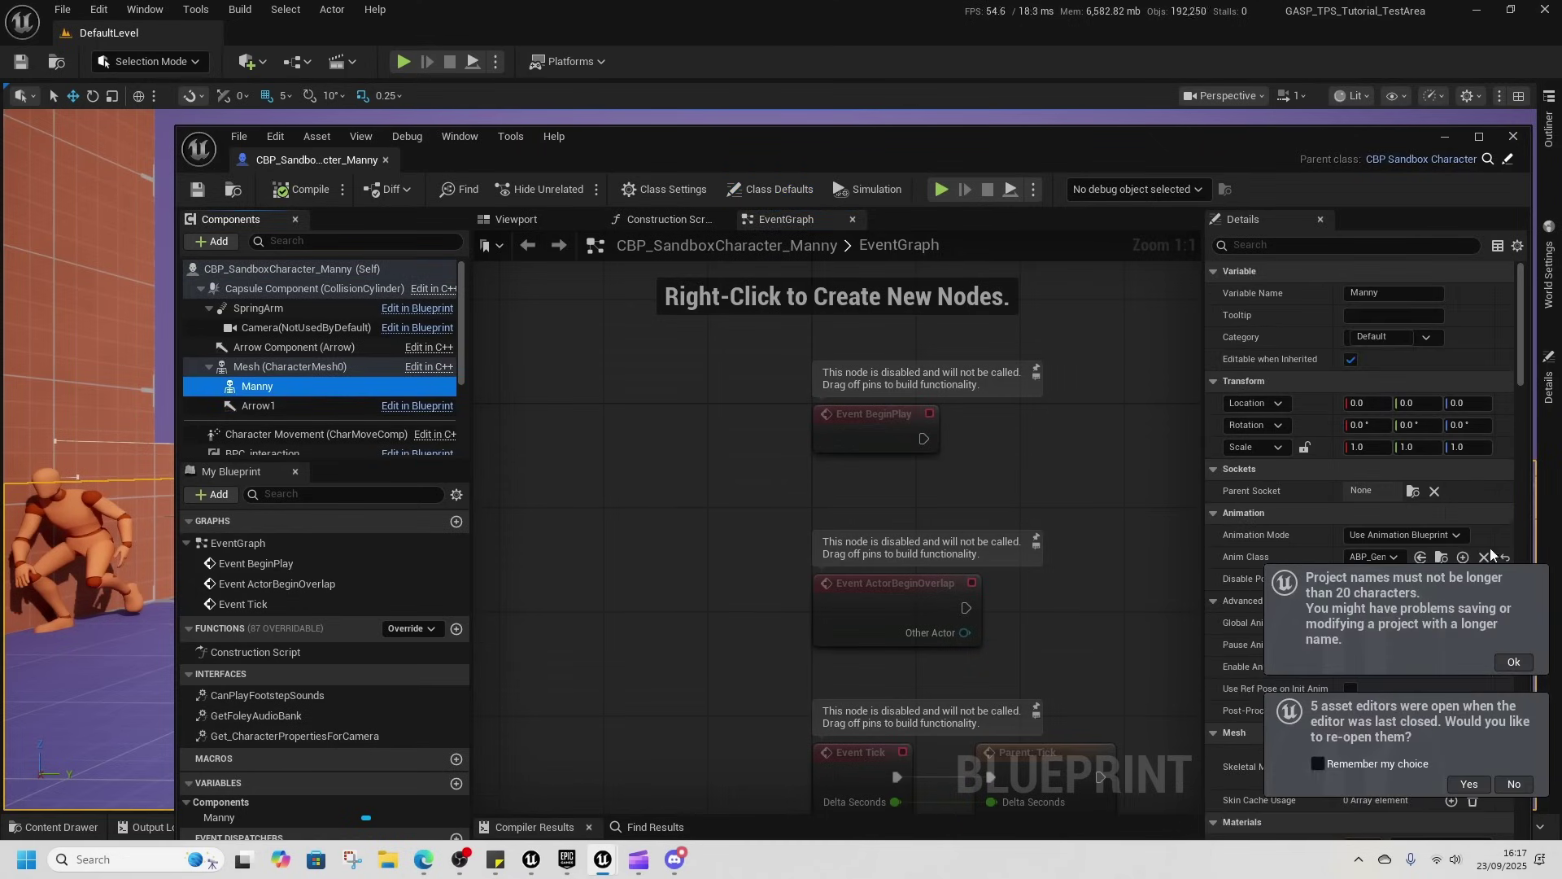
pyautogui.click(1514, 136)
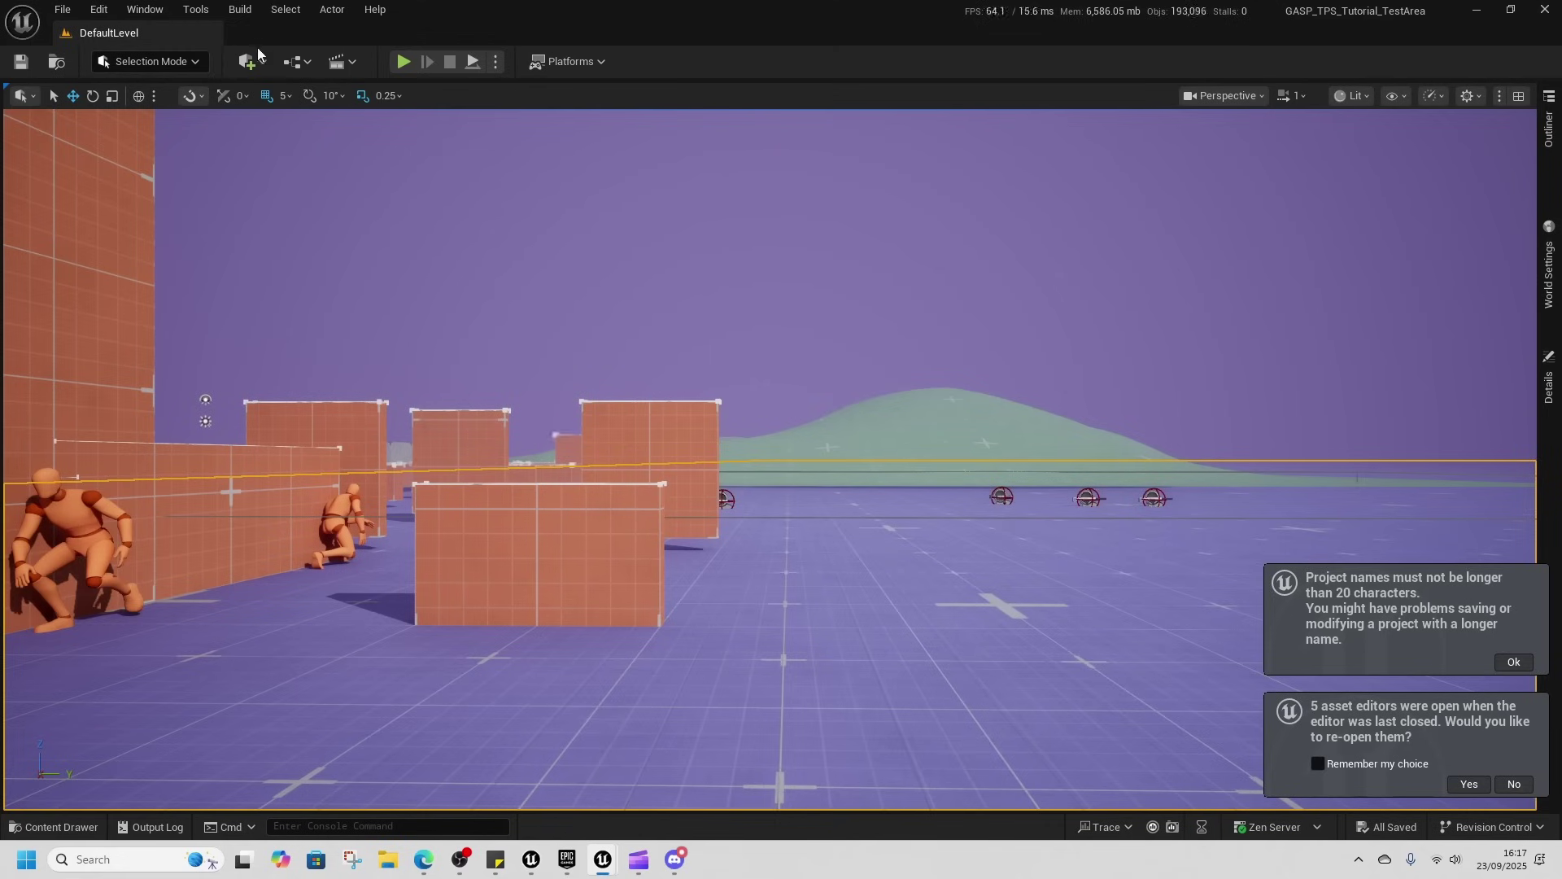
pyautogui.click(1550, 232)
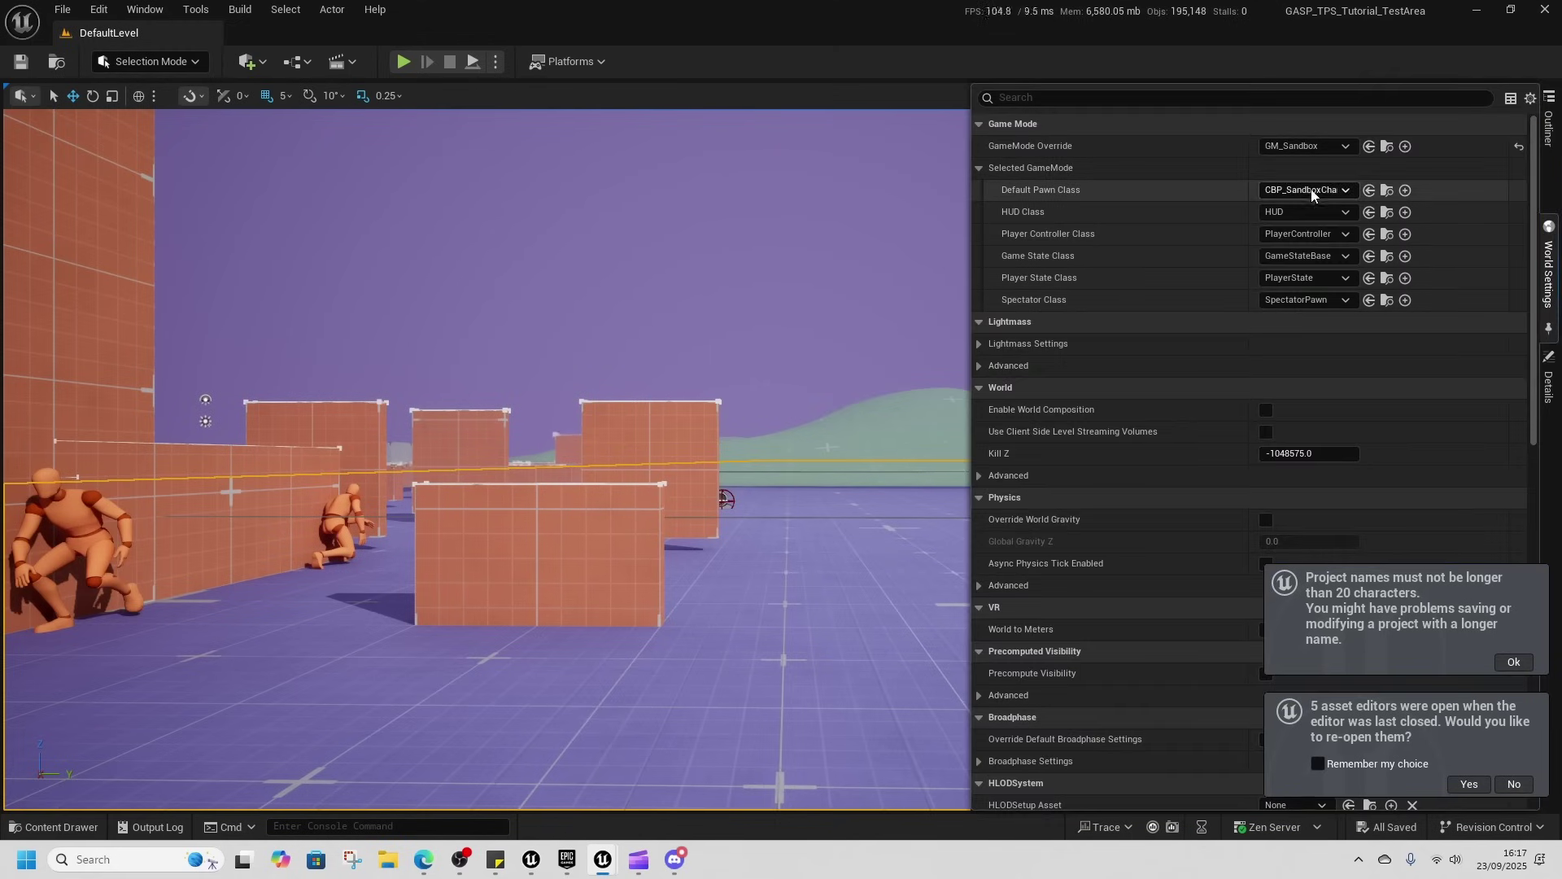
# - Play DefaultLevel and test the backpack-wearing character's running, vaulting and jumping across the 1 M blocks and walls
pyautogui.click(404, 63)
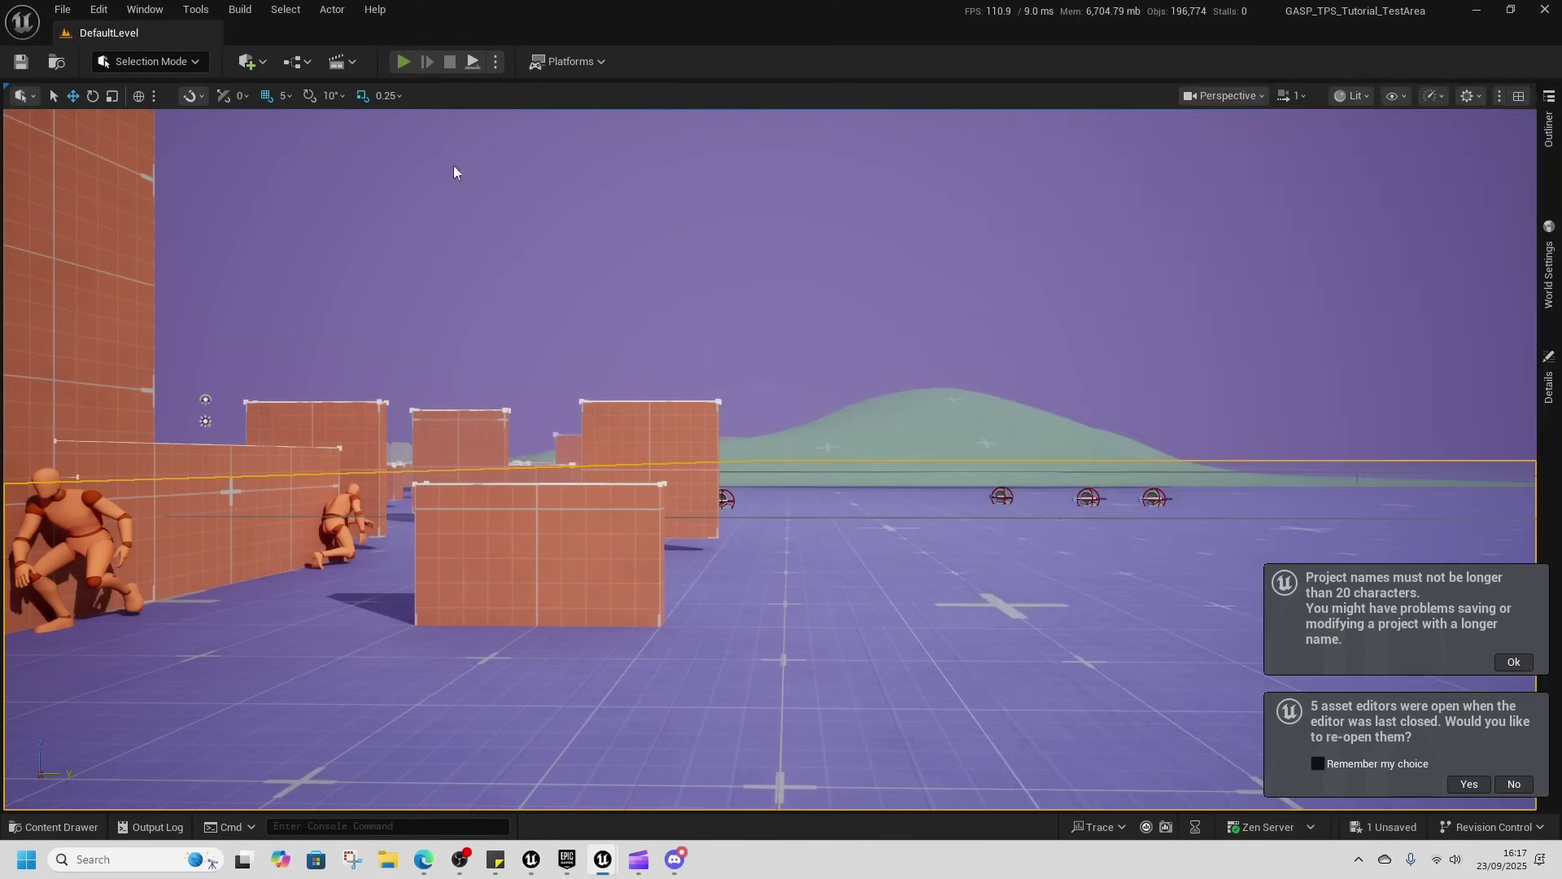
pyautogui.press('w')
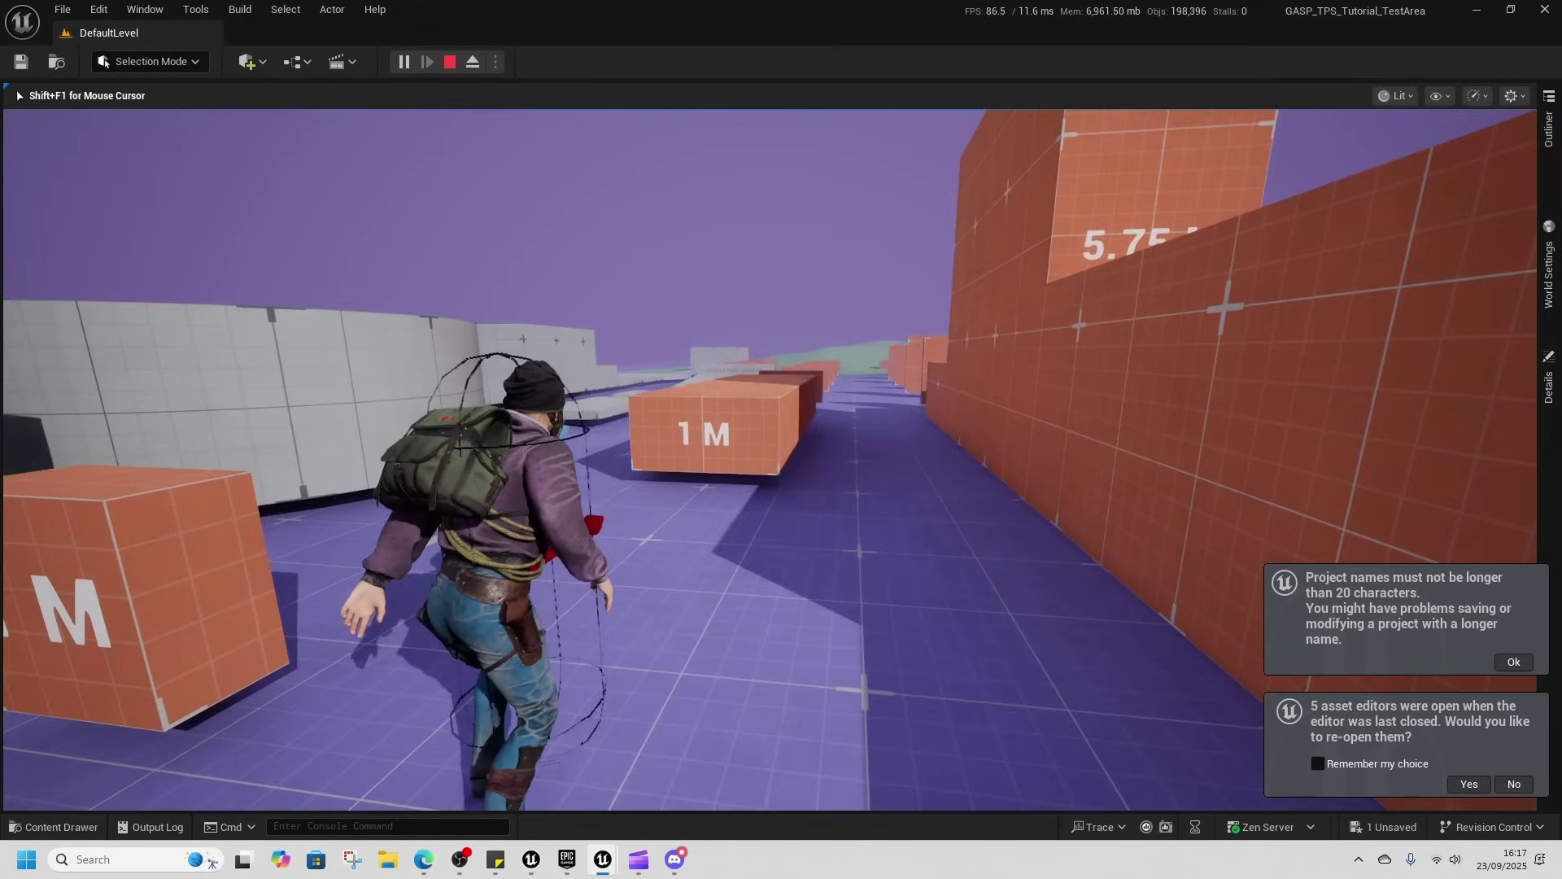
pyautogui.press('space')
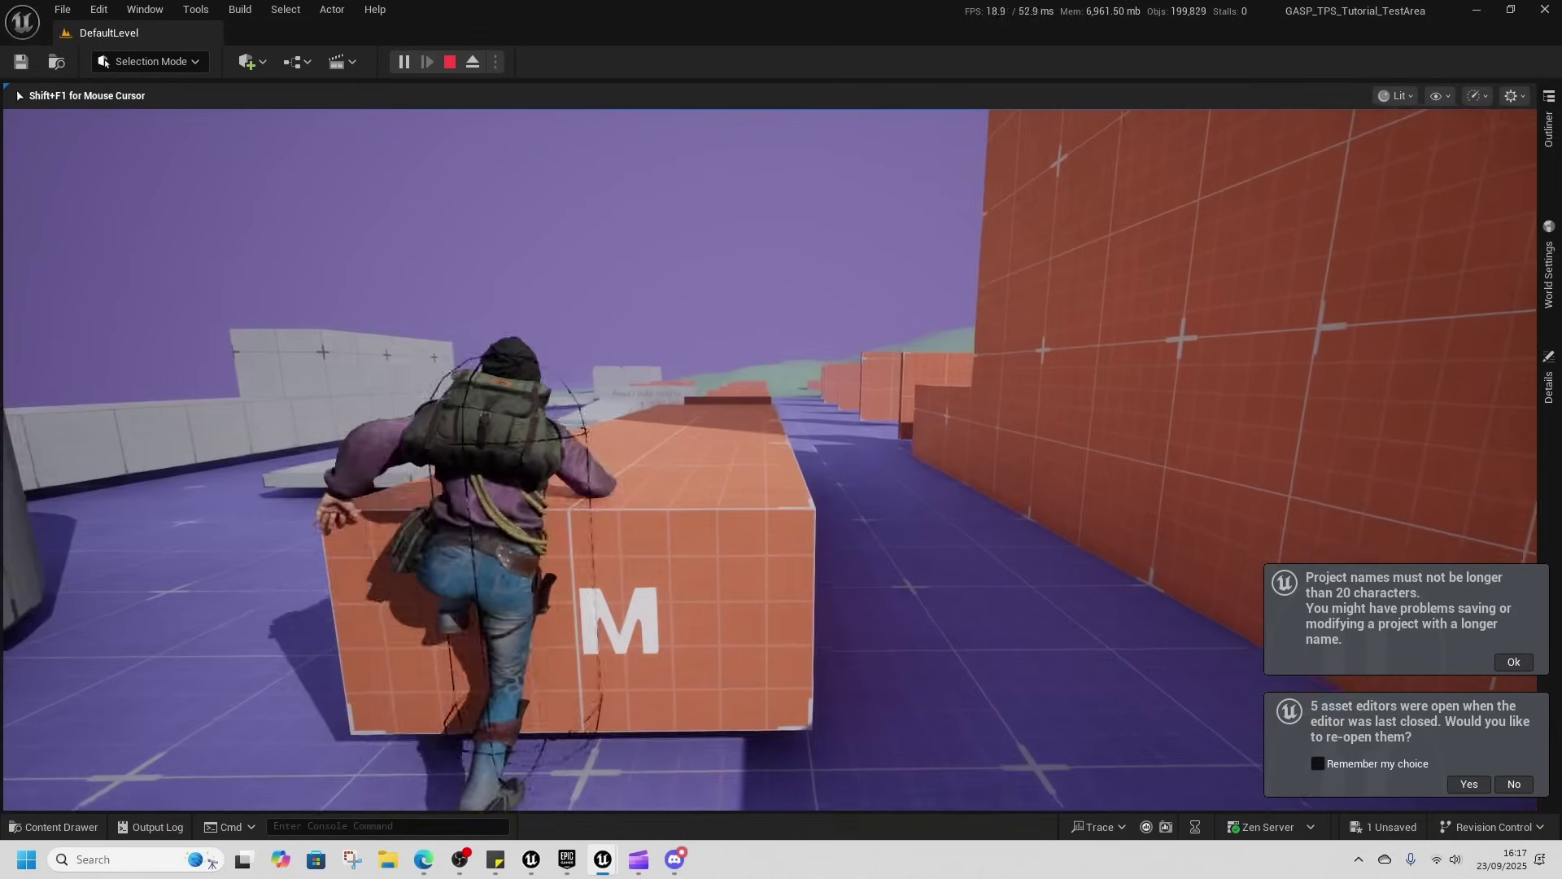
pyautogui.press('space')
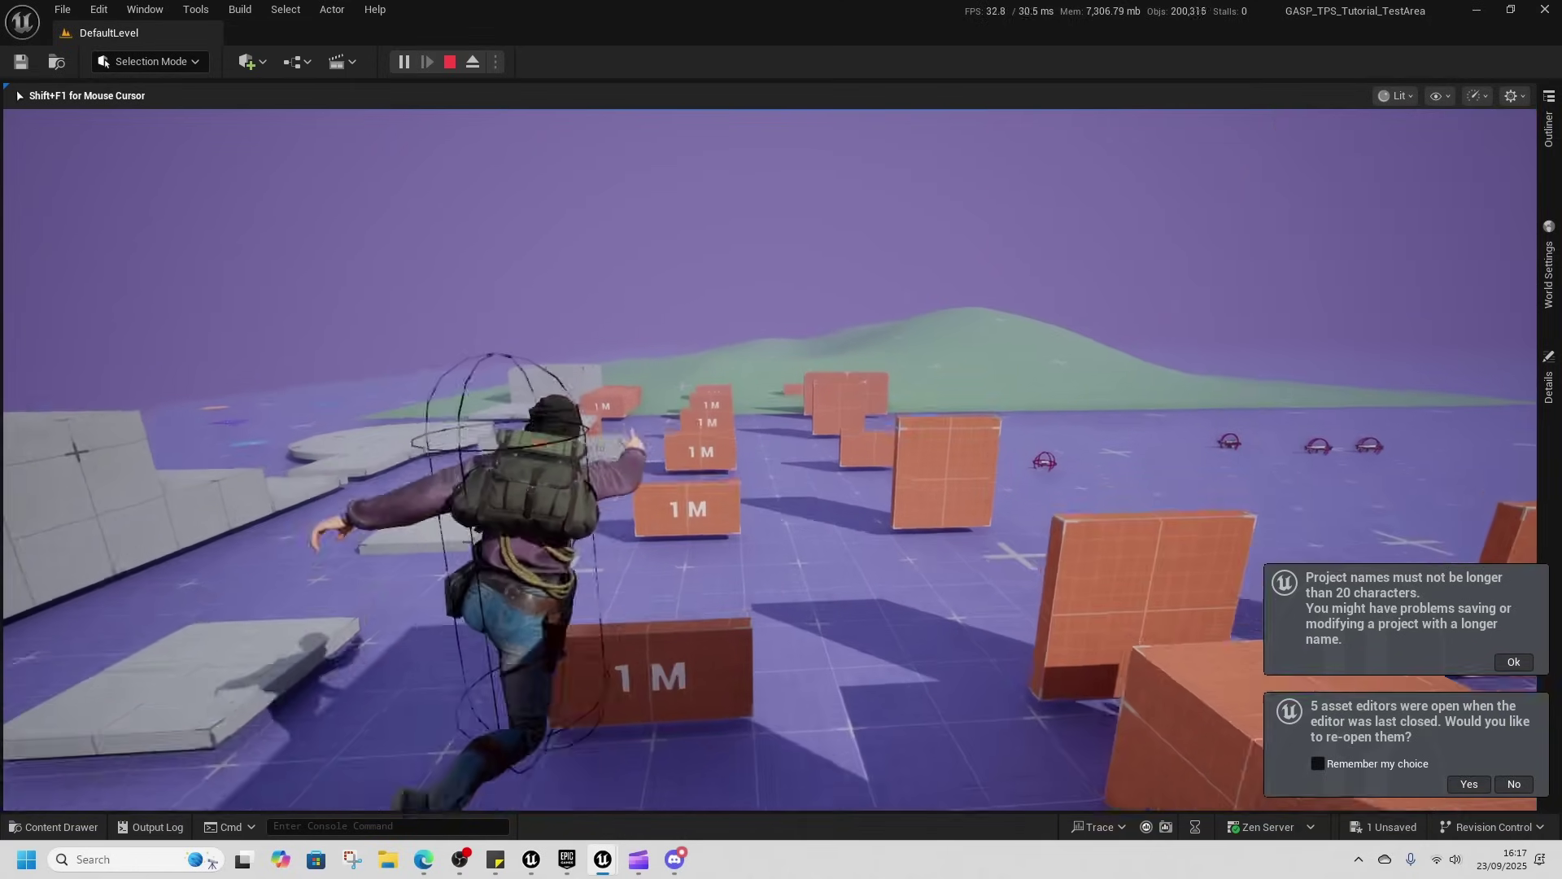
pyautogui.press('w')
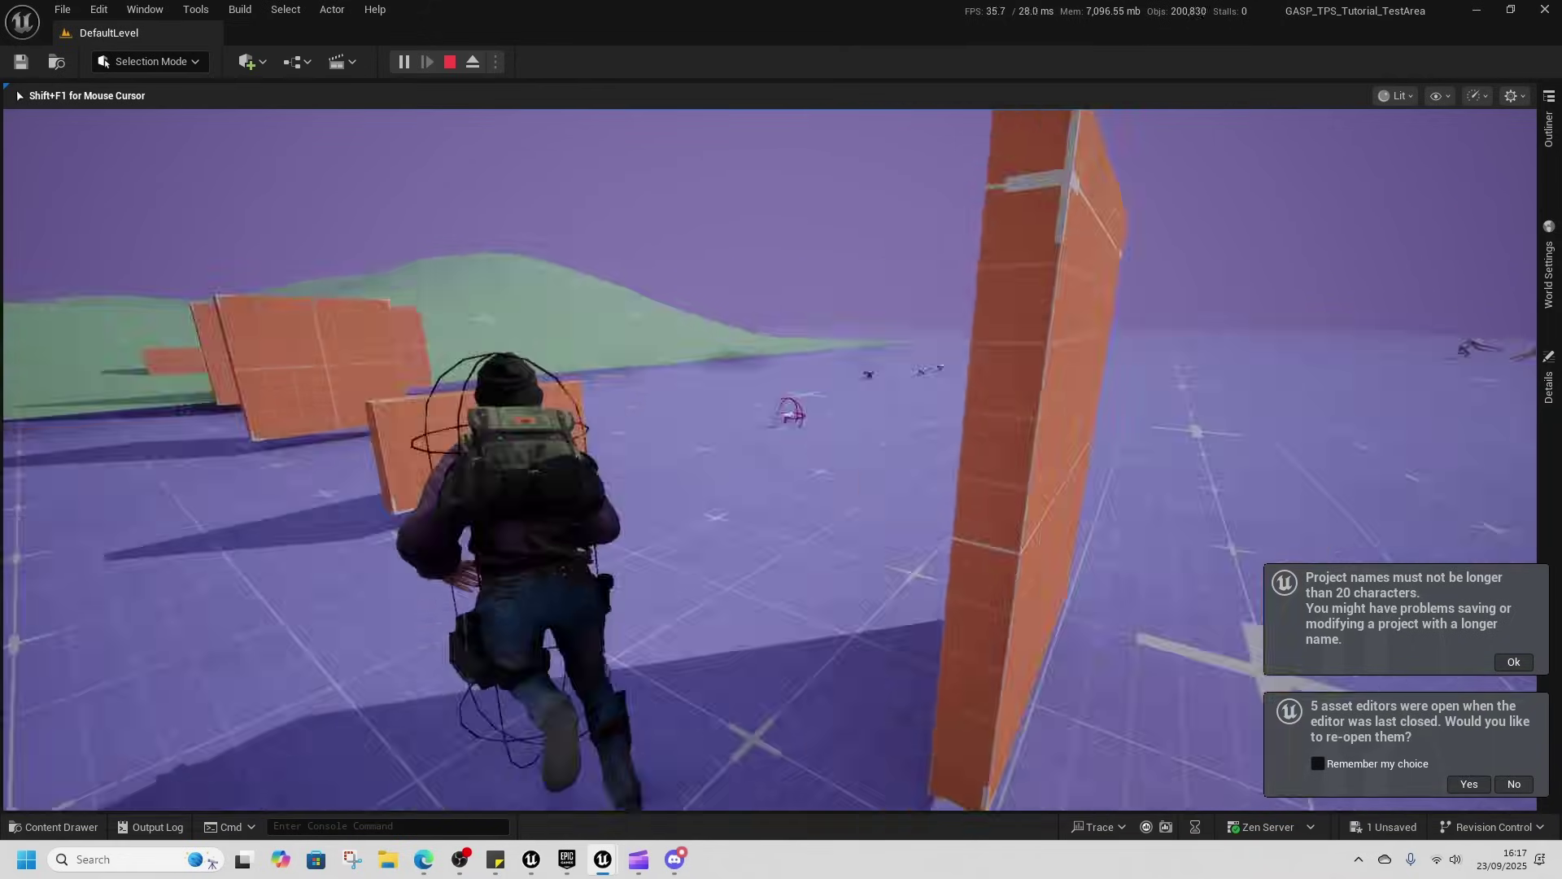
pyautogui.press('space')
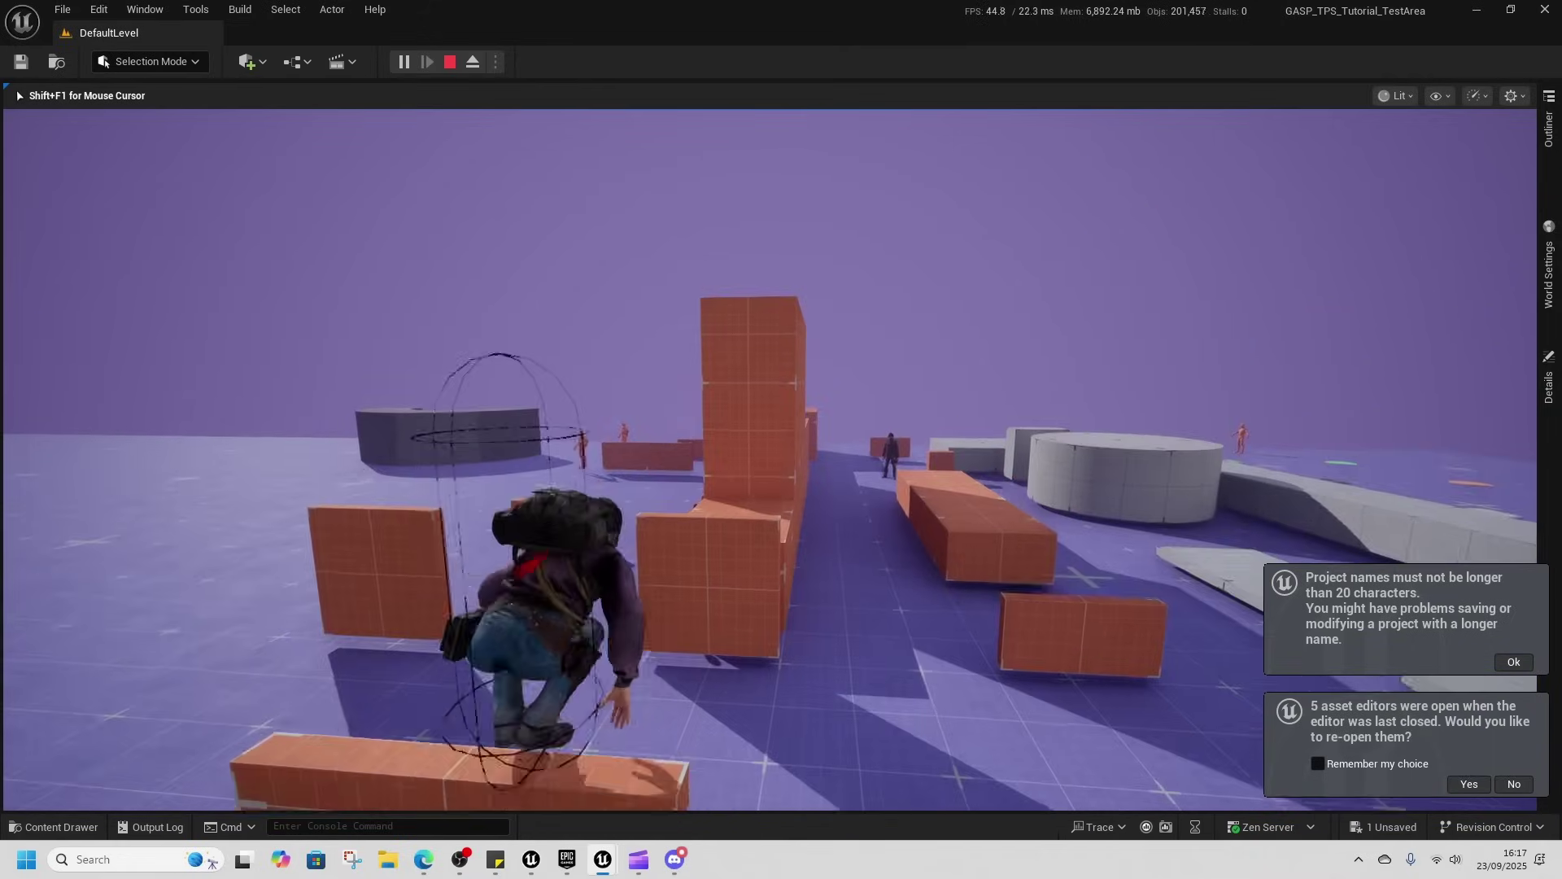
pyautogui.press('space')
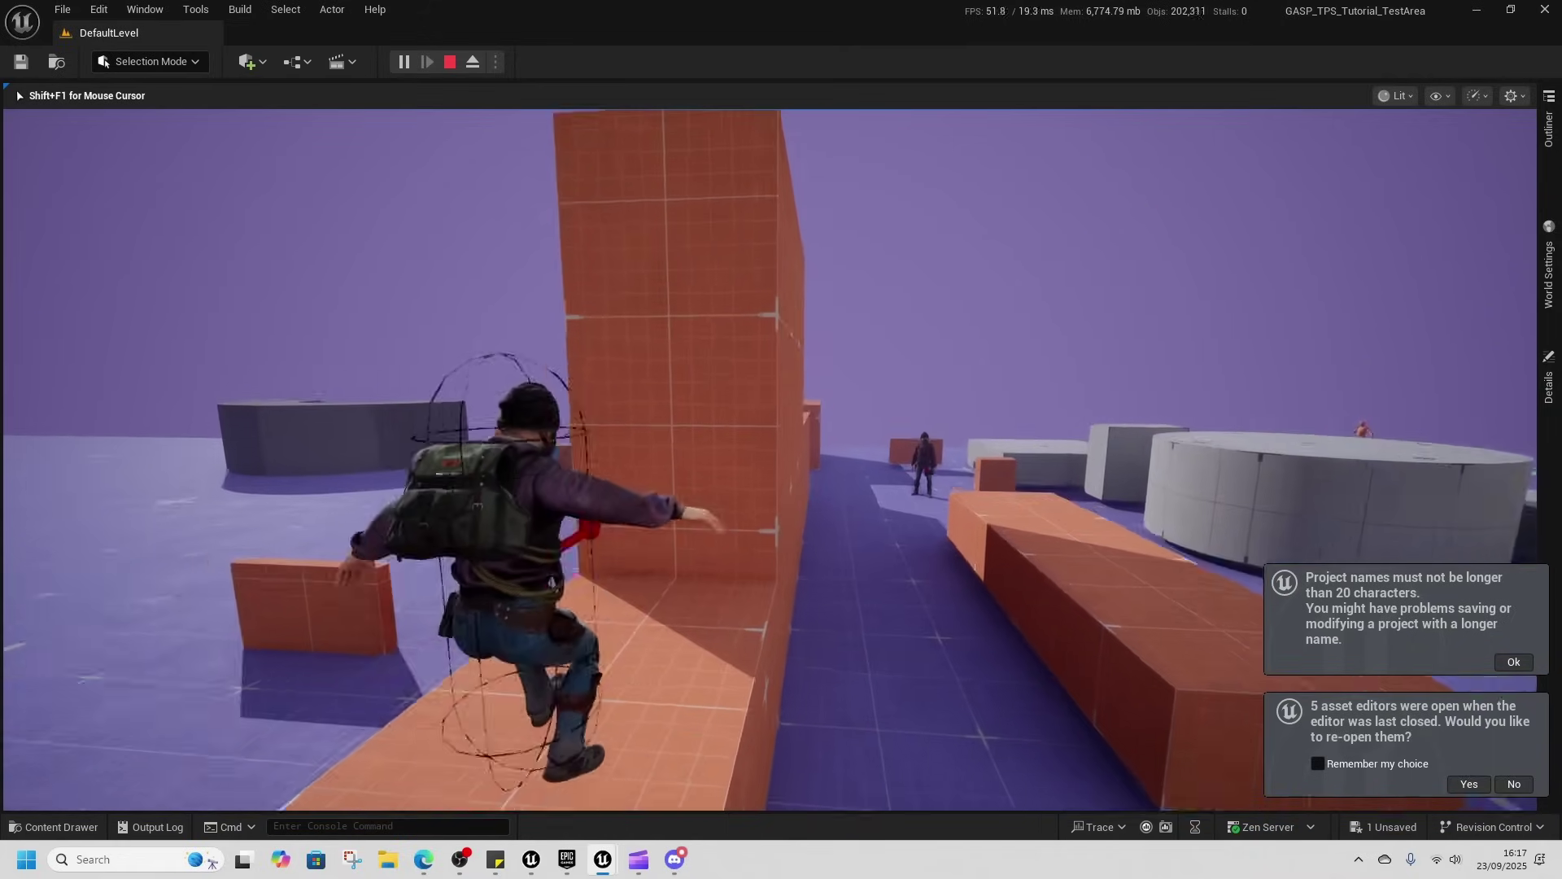
pyautogui.press('w')
# - Run the character to the weapons on the ground, pick up the Lyra Rifle and test moving and aiming with it
pyautogui.press('w')
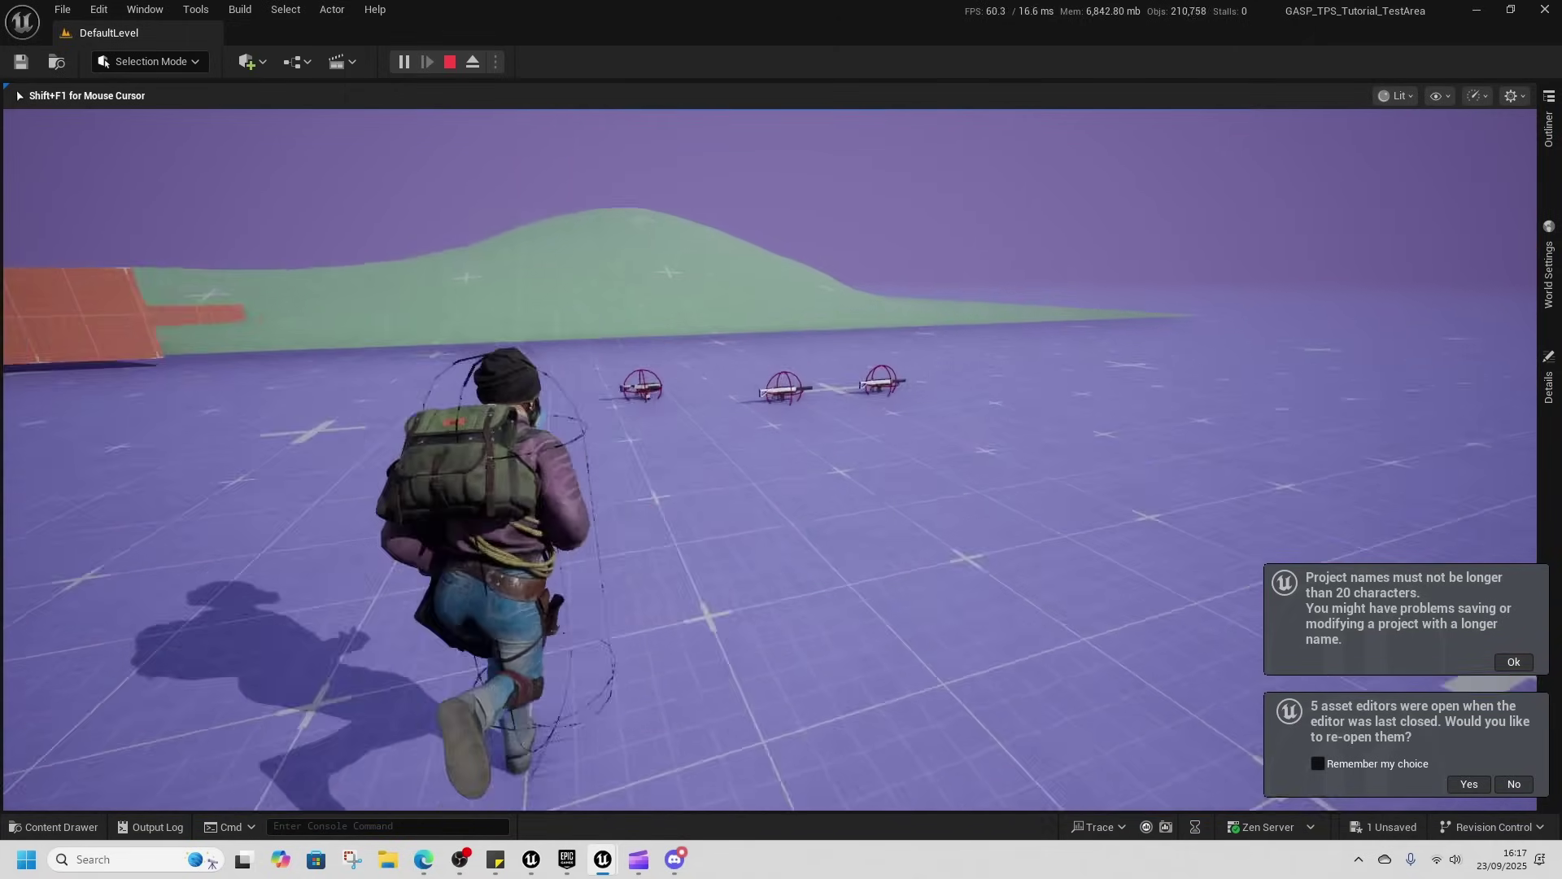
pyautogui.press('w')
pyautogui.press('w')
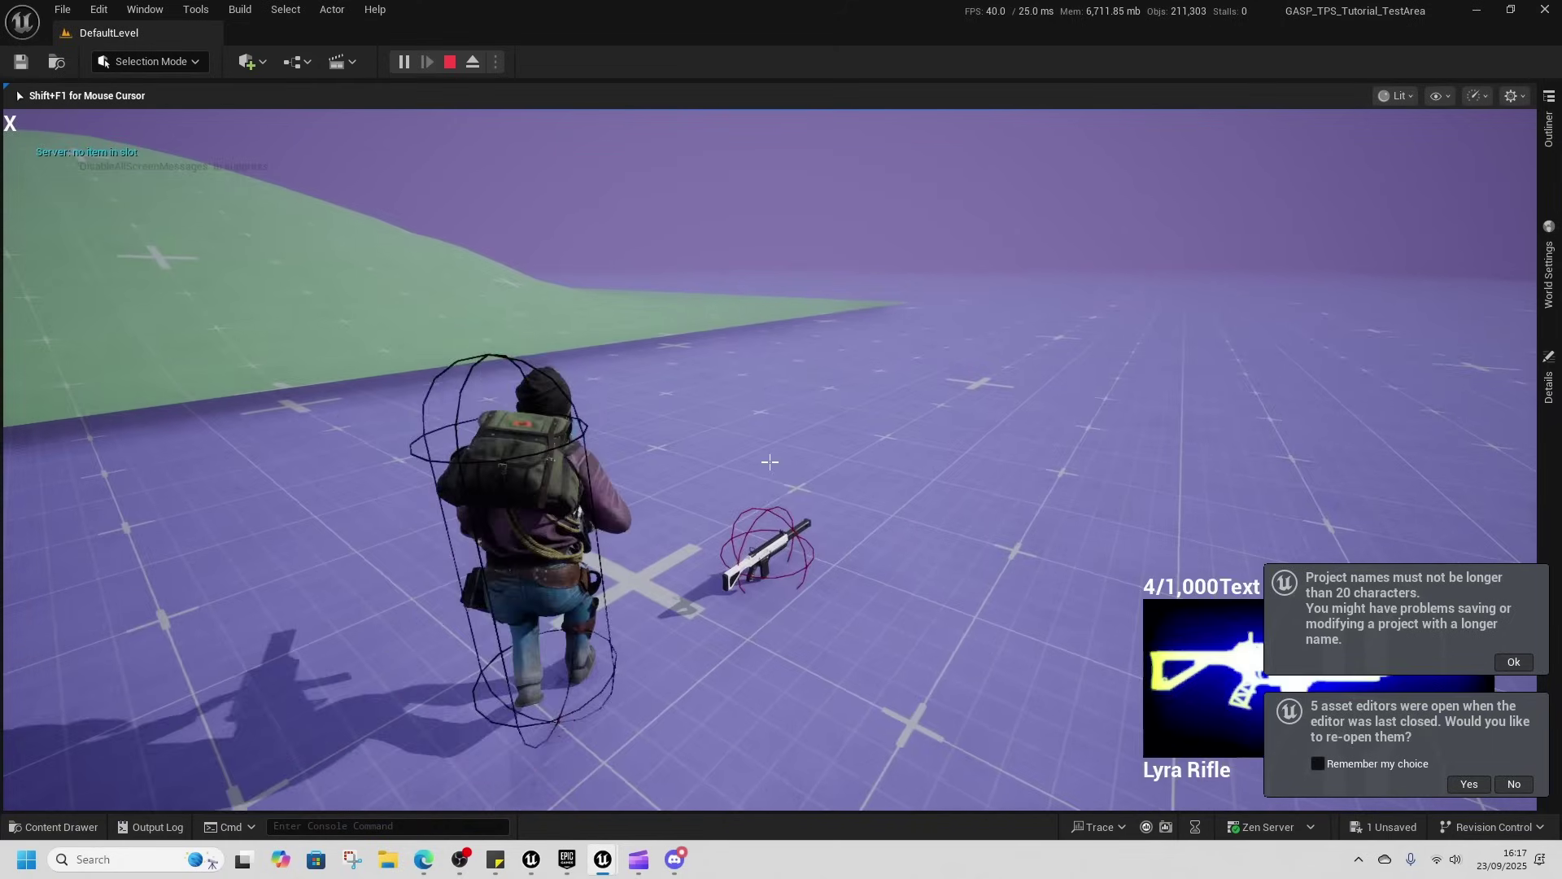
pyautogui.press('w')
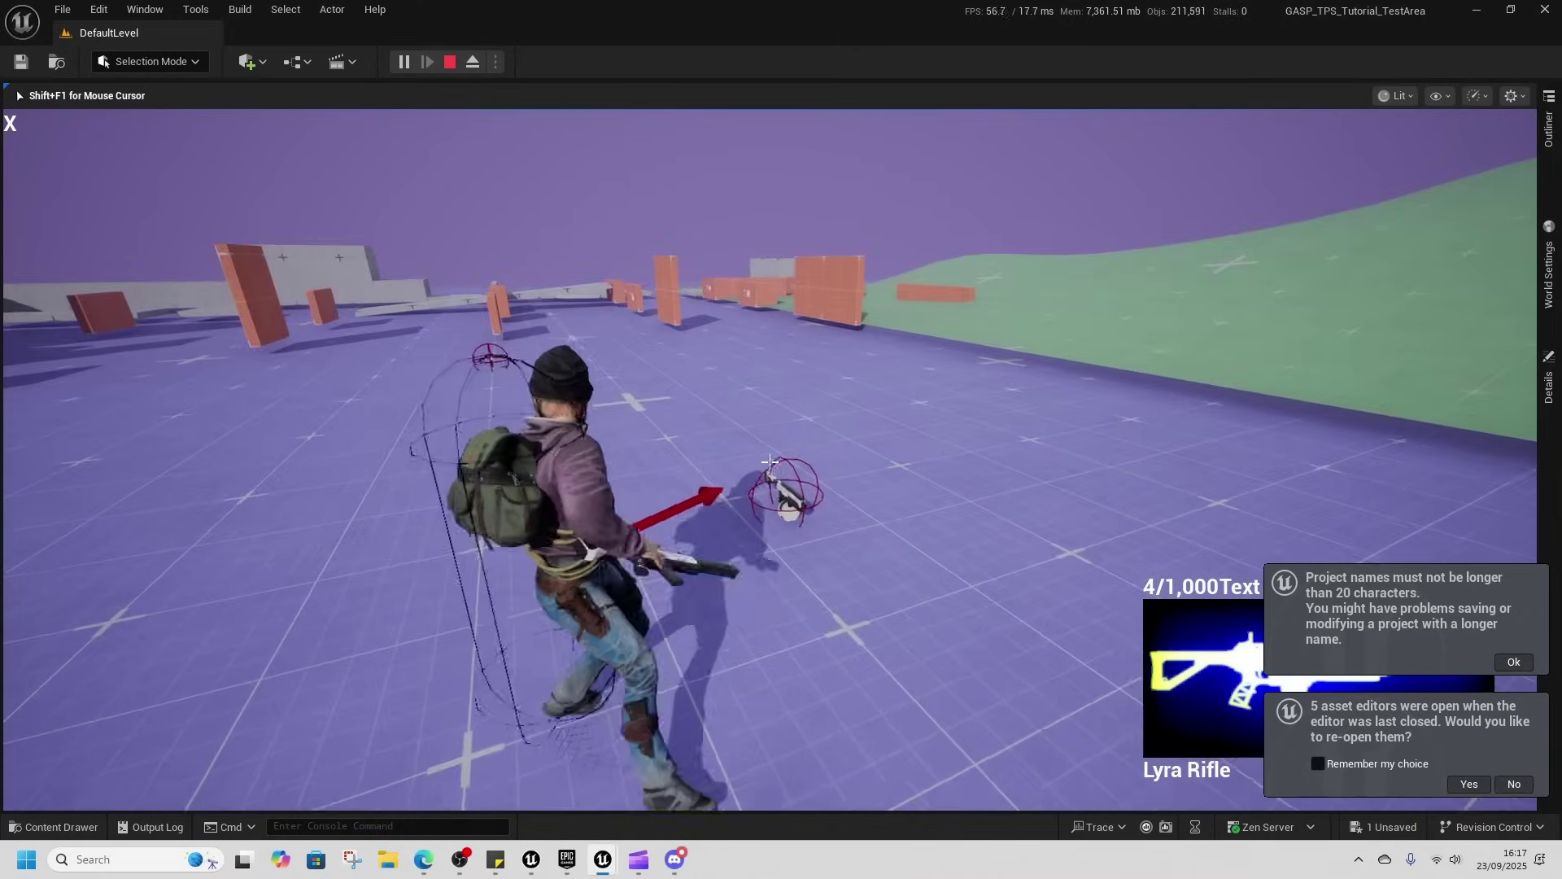
pyautogui.press('w')
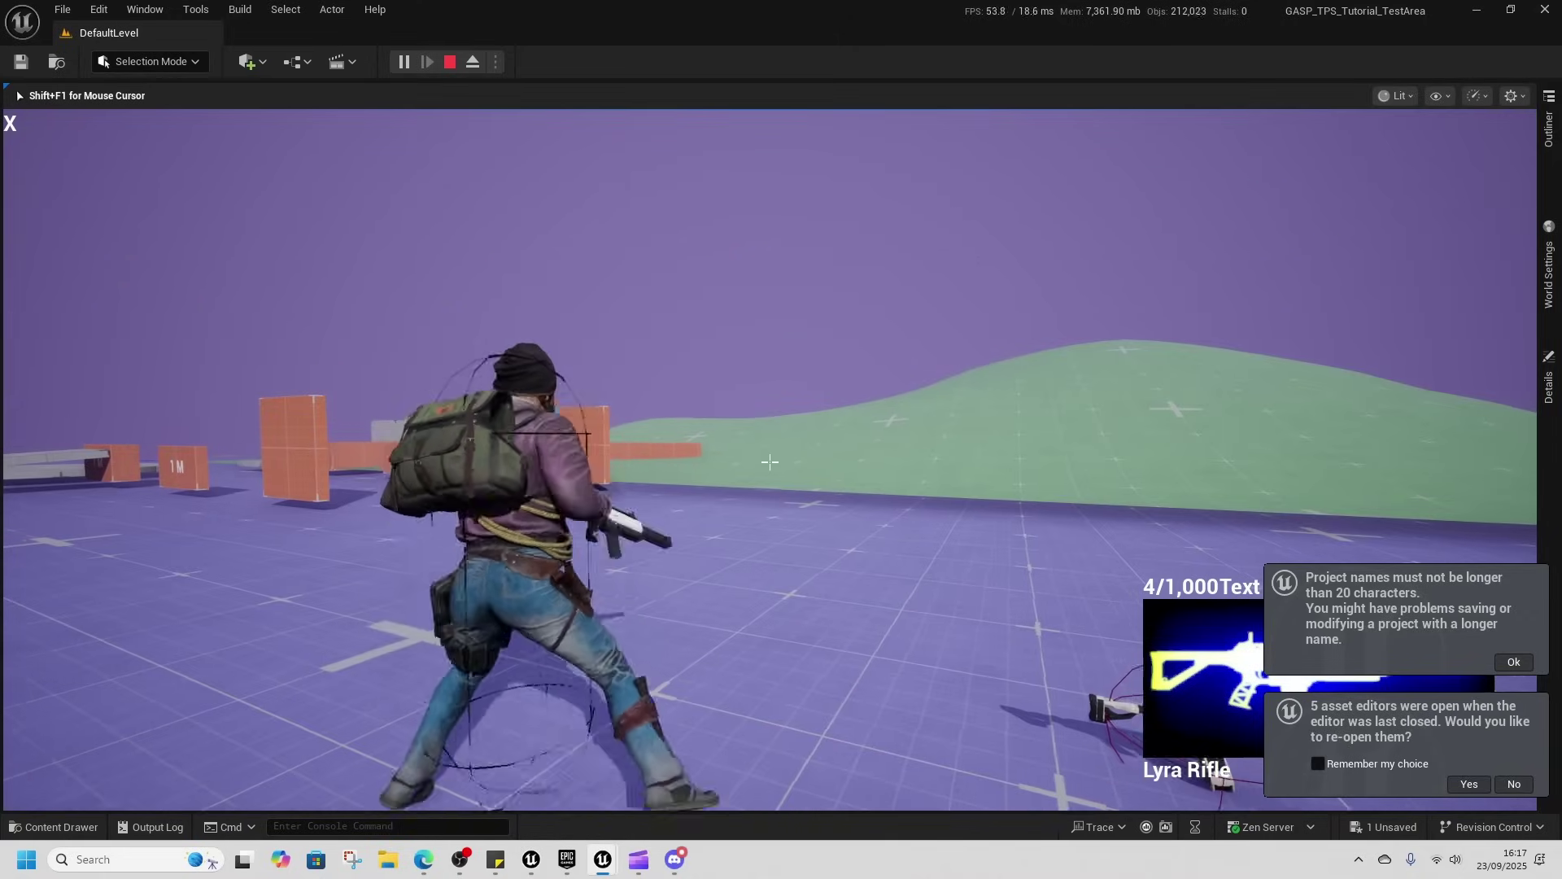
pyautogui.press('w')
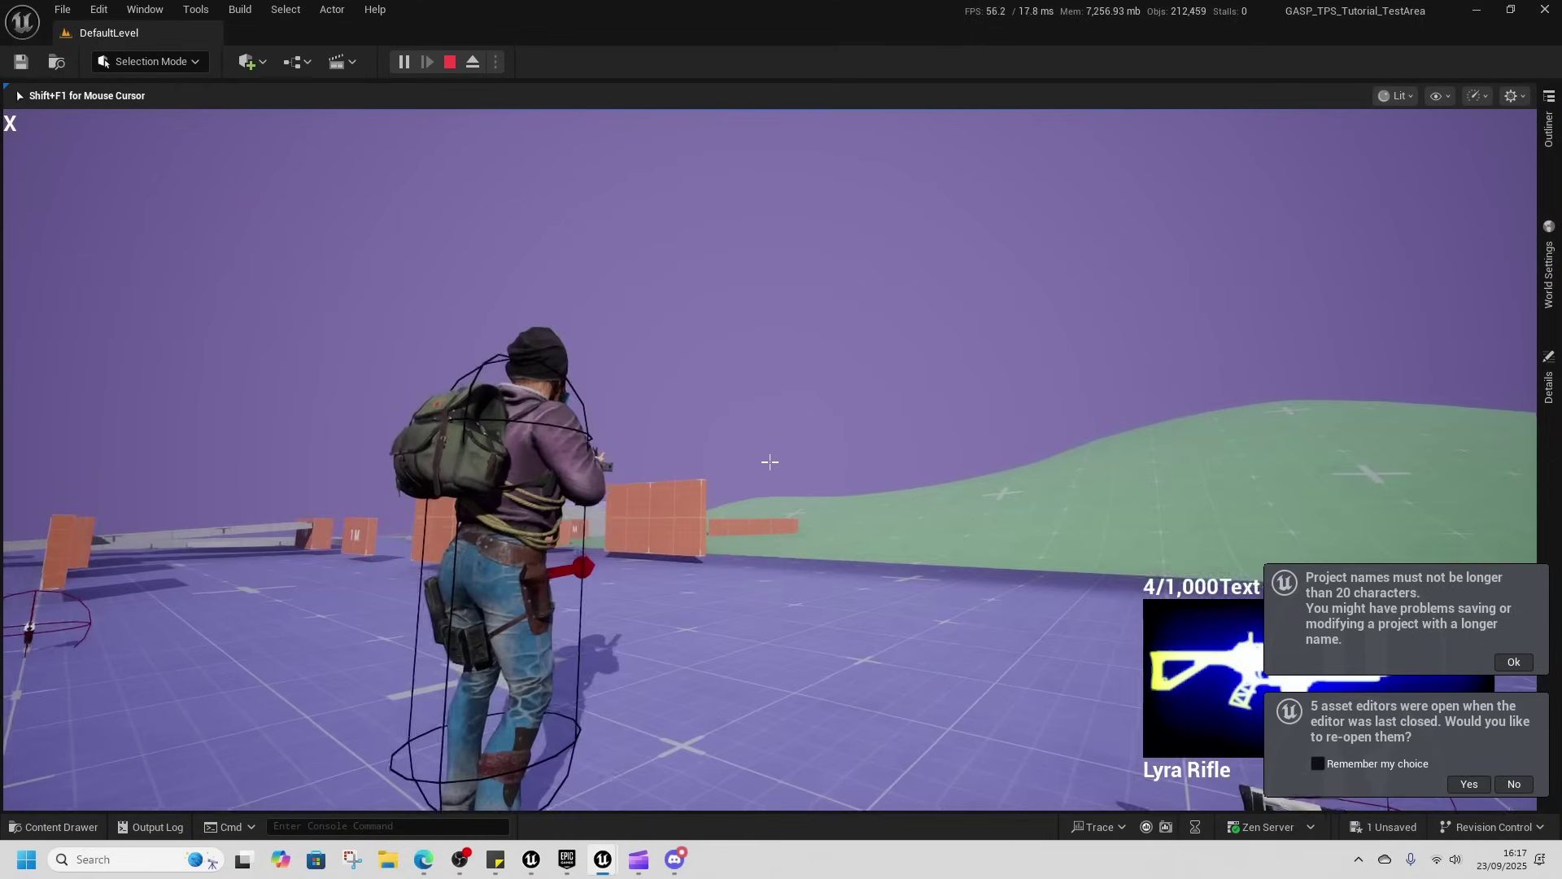
# - Test firing the Lyra Rifle at the orange wall and switching weapon slots to stow it on the character's back, ending the play session
pyautogui.press('s')
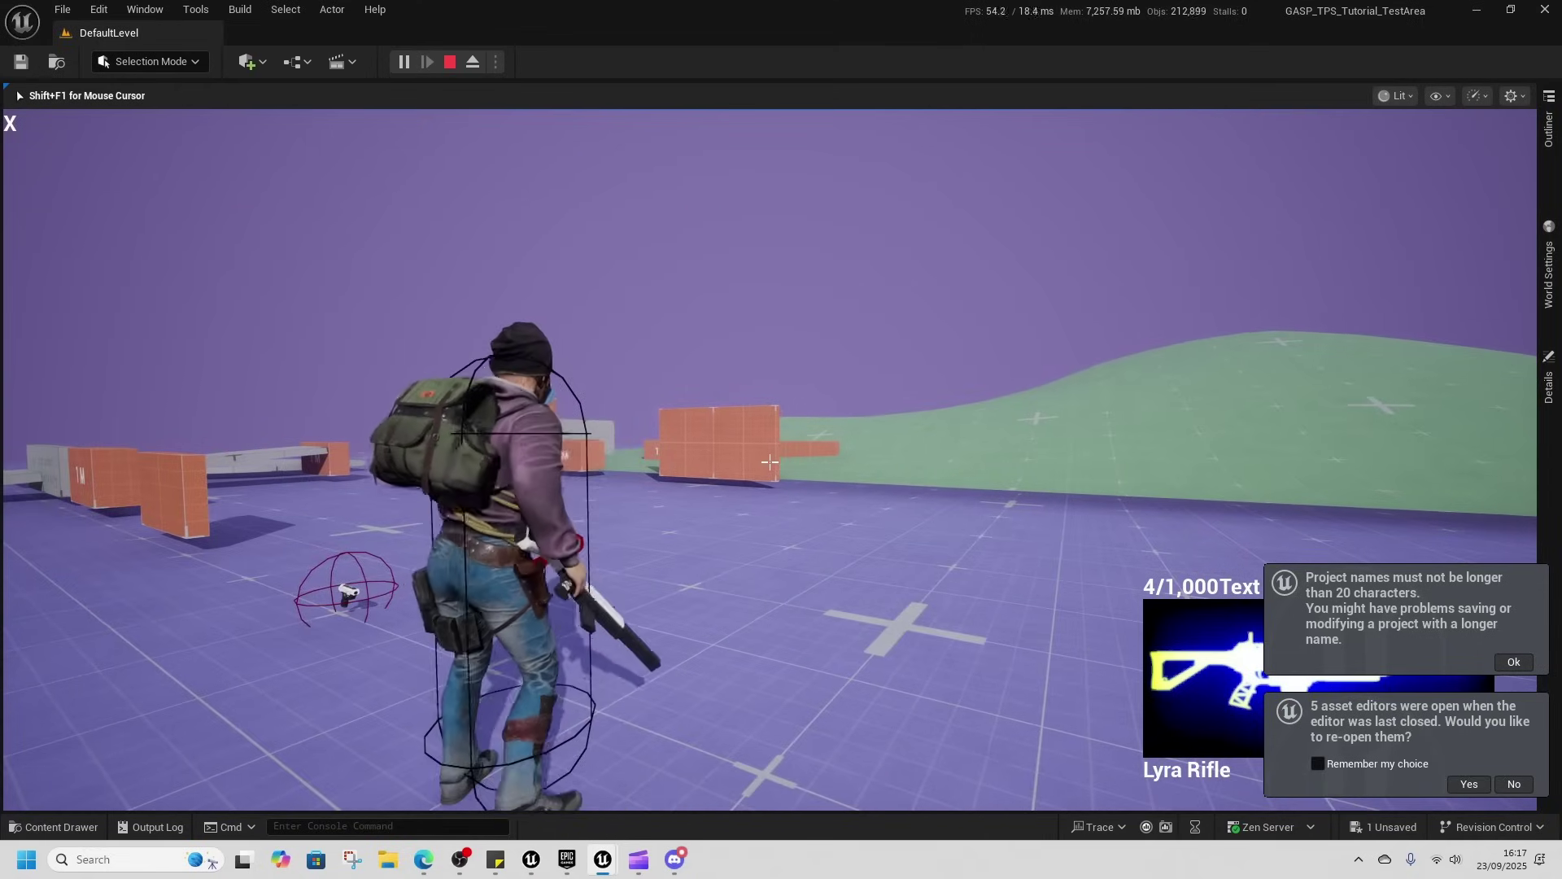
pyautogui.press('w')
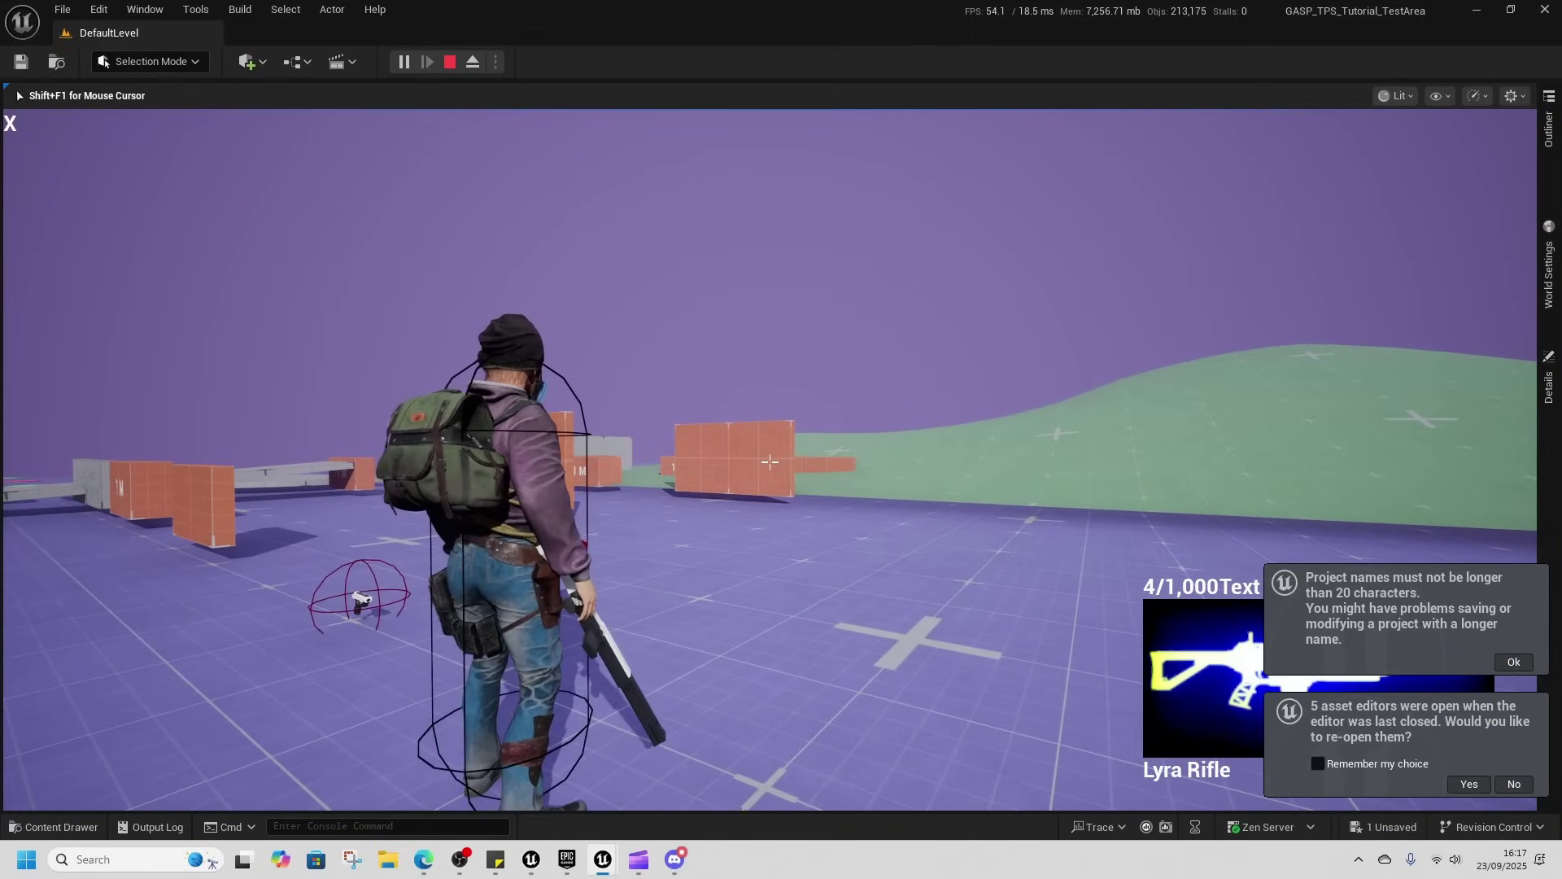
pyautogui.click(770, 462)
pyautogui.press('a')
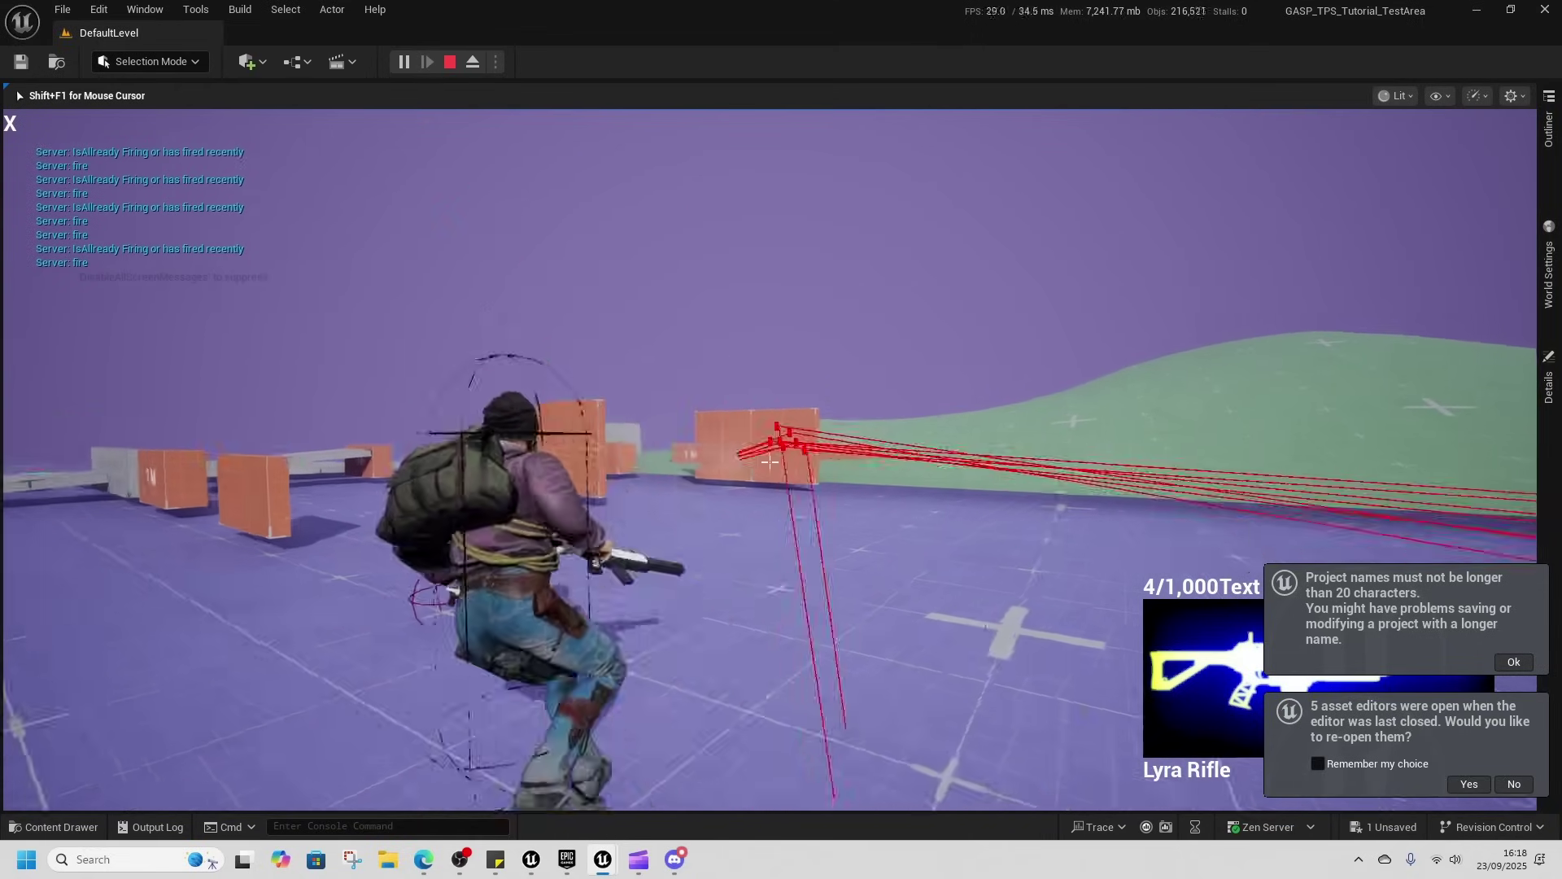
pyautogui.press('w')
pyautogui.press('2')
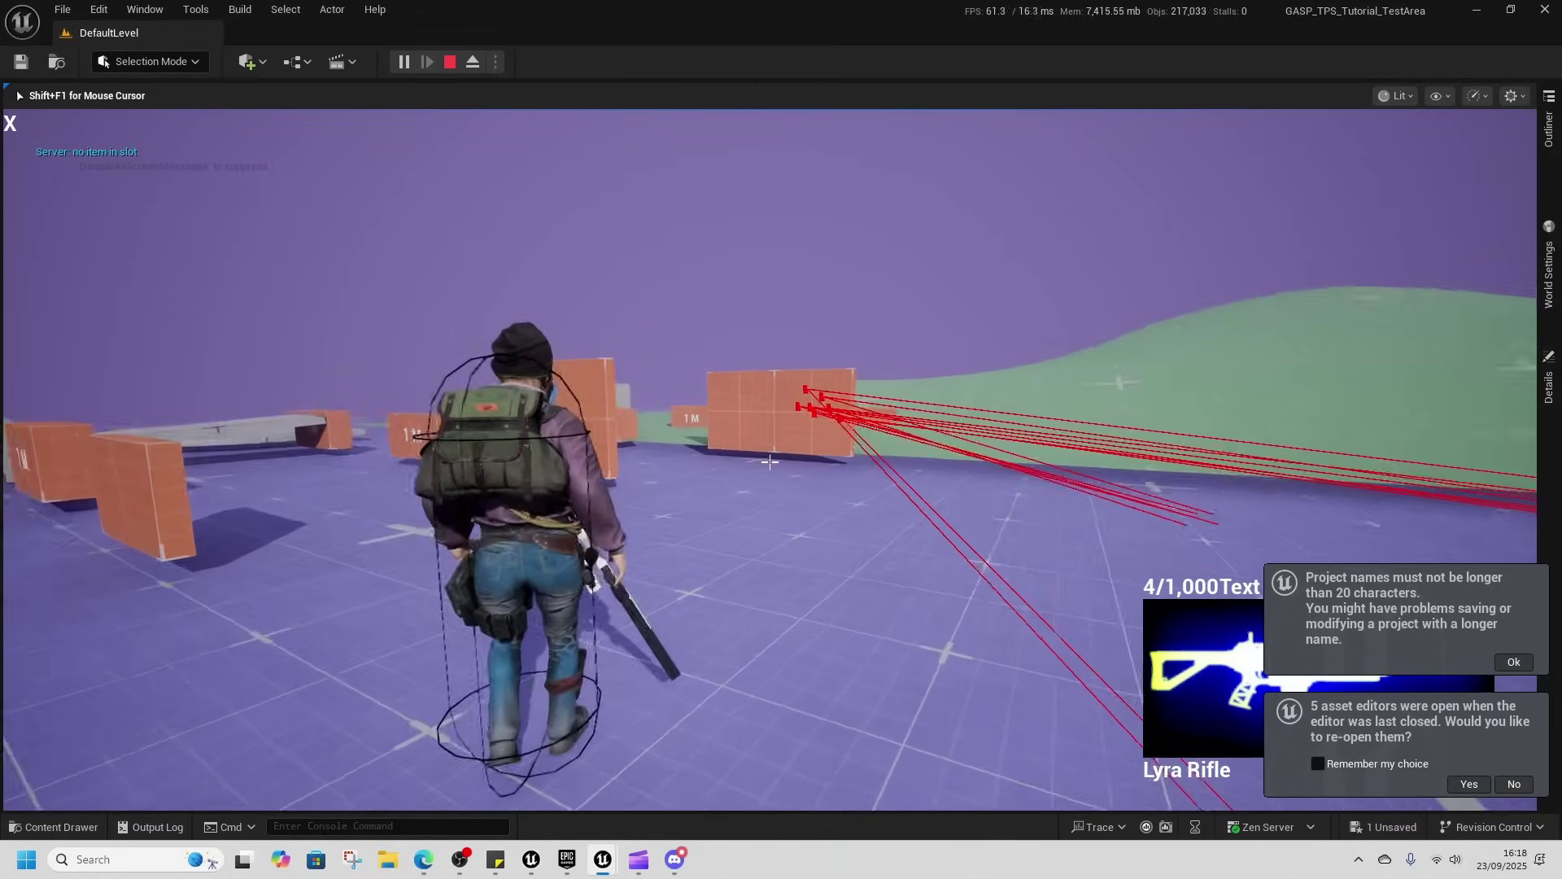
pyautogui.press('1')
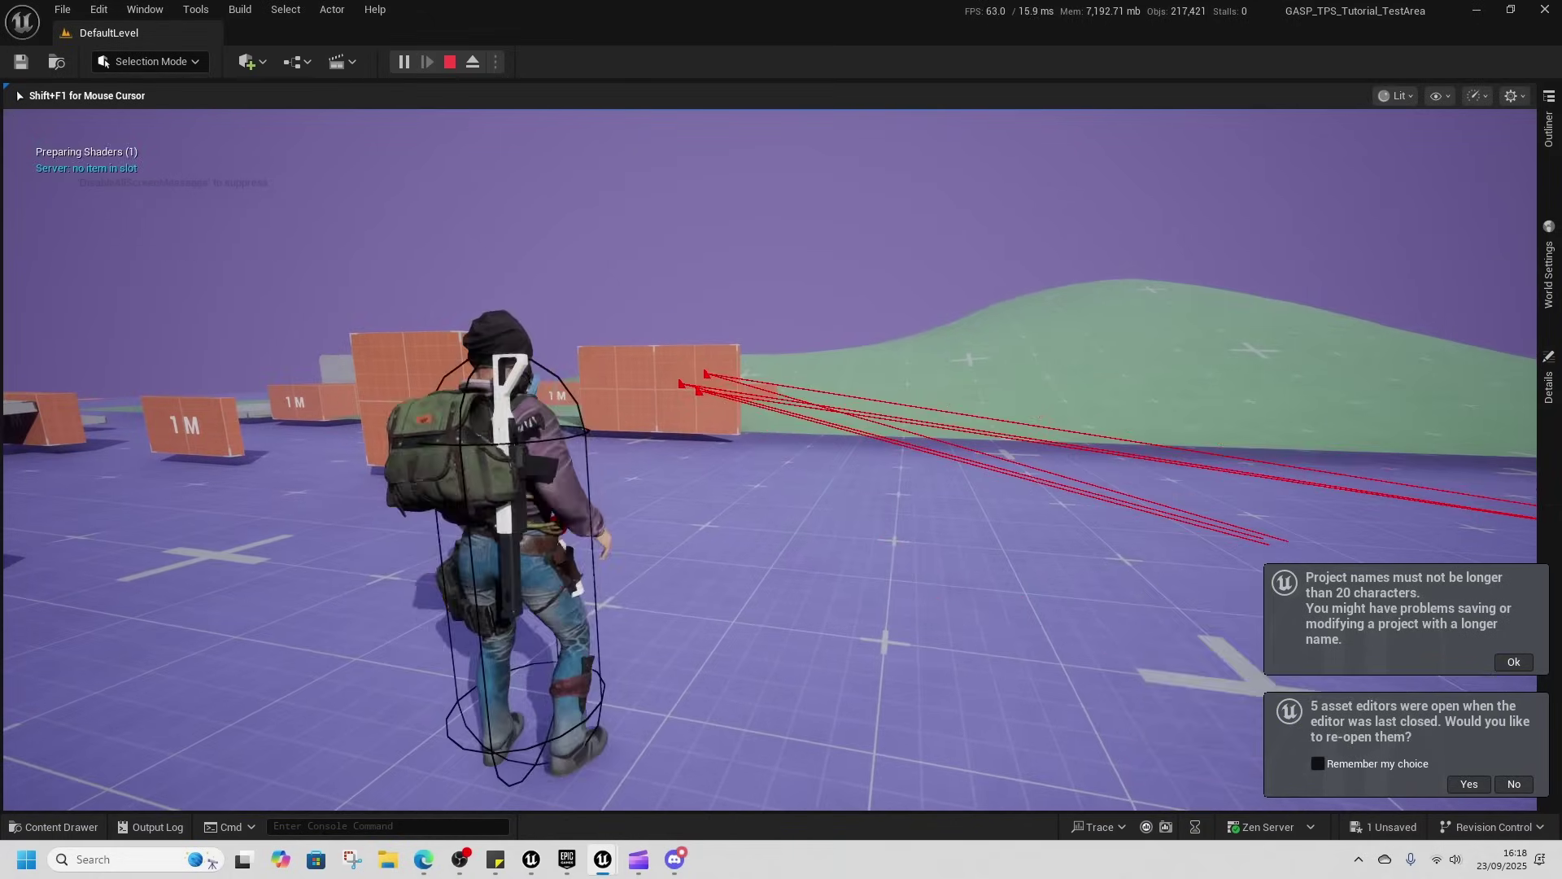
pyautogui.press('Escape')
# - Switch to Fab in the Edge browser, open the signed-in account's seller profile and look through its animation and game system products
pyautogui.click(421, 861)
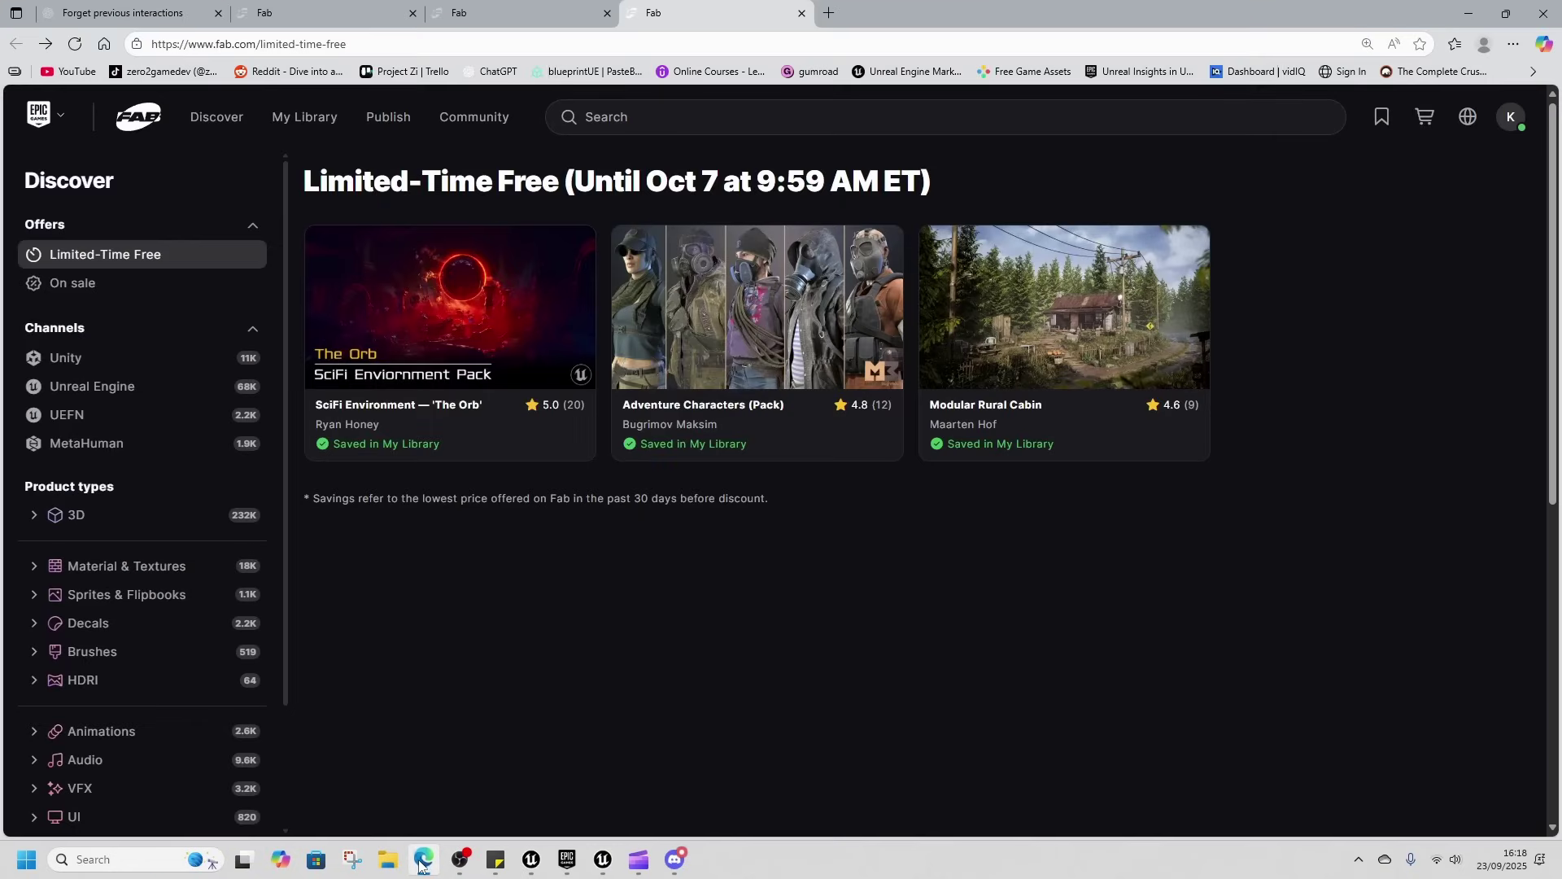
pyautogui.click(1513, 119)
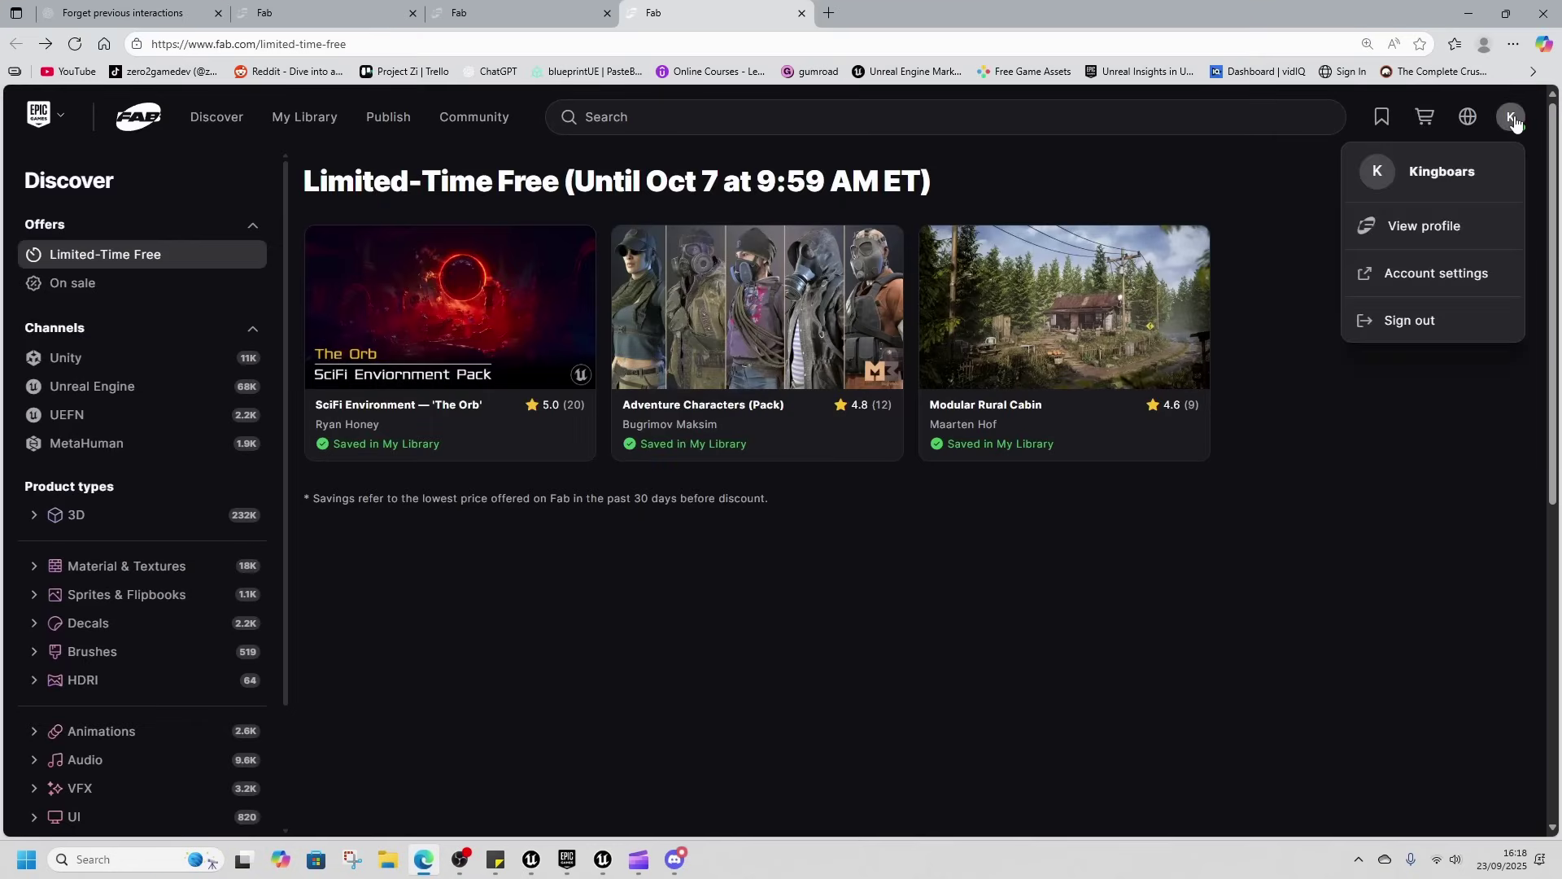
pyautogui.click(1438, 234)
pyautogui.scroll(-2, 951, 551)
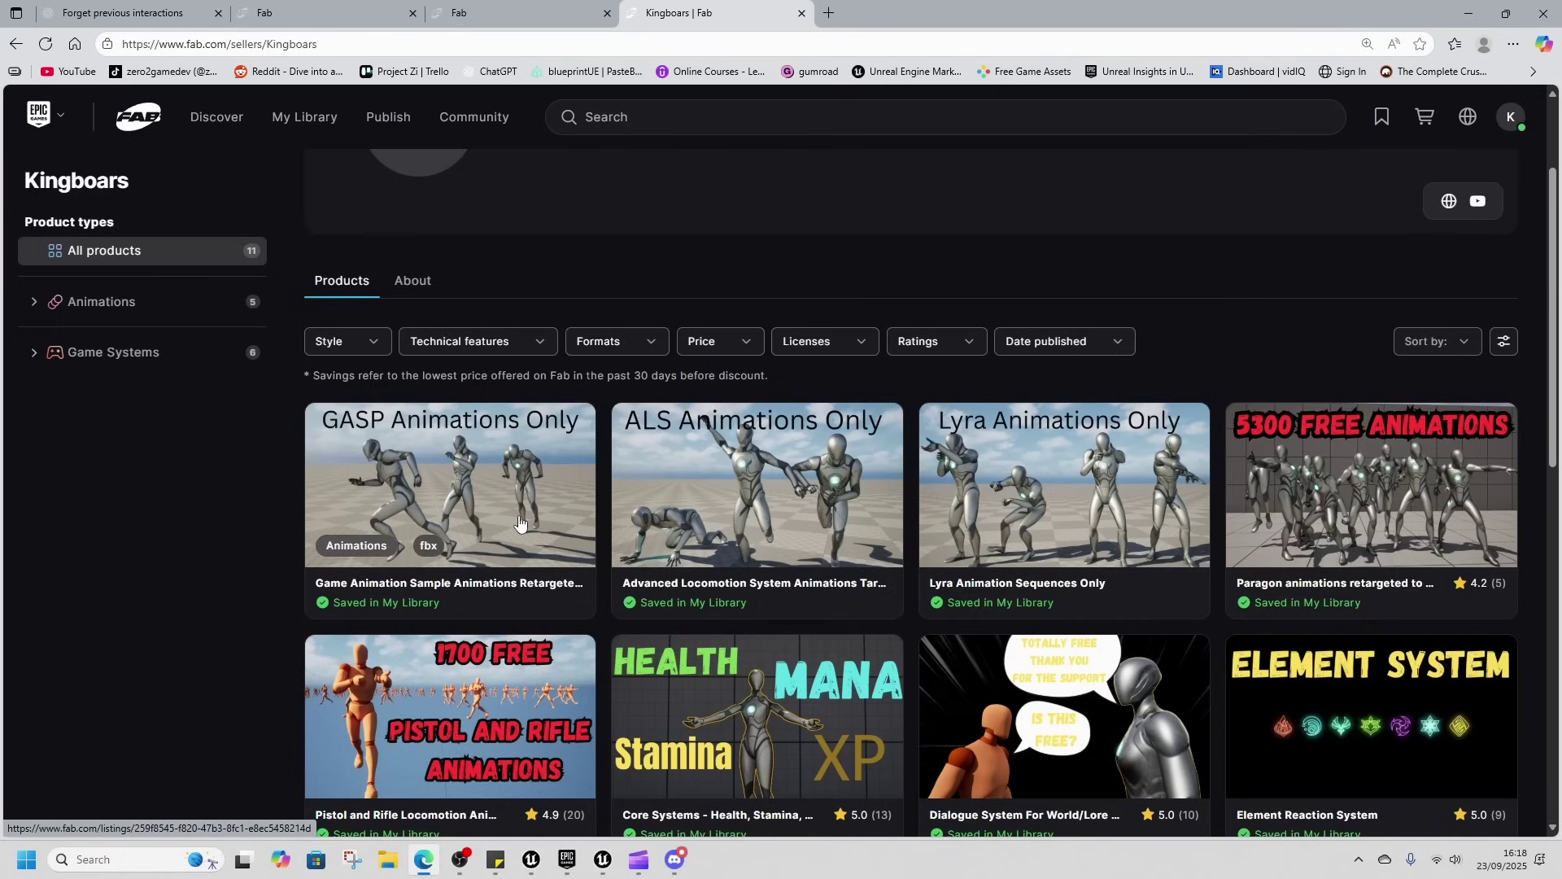
pyautogui.scroll(-4, 522, 522)
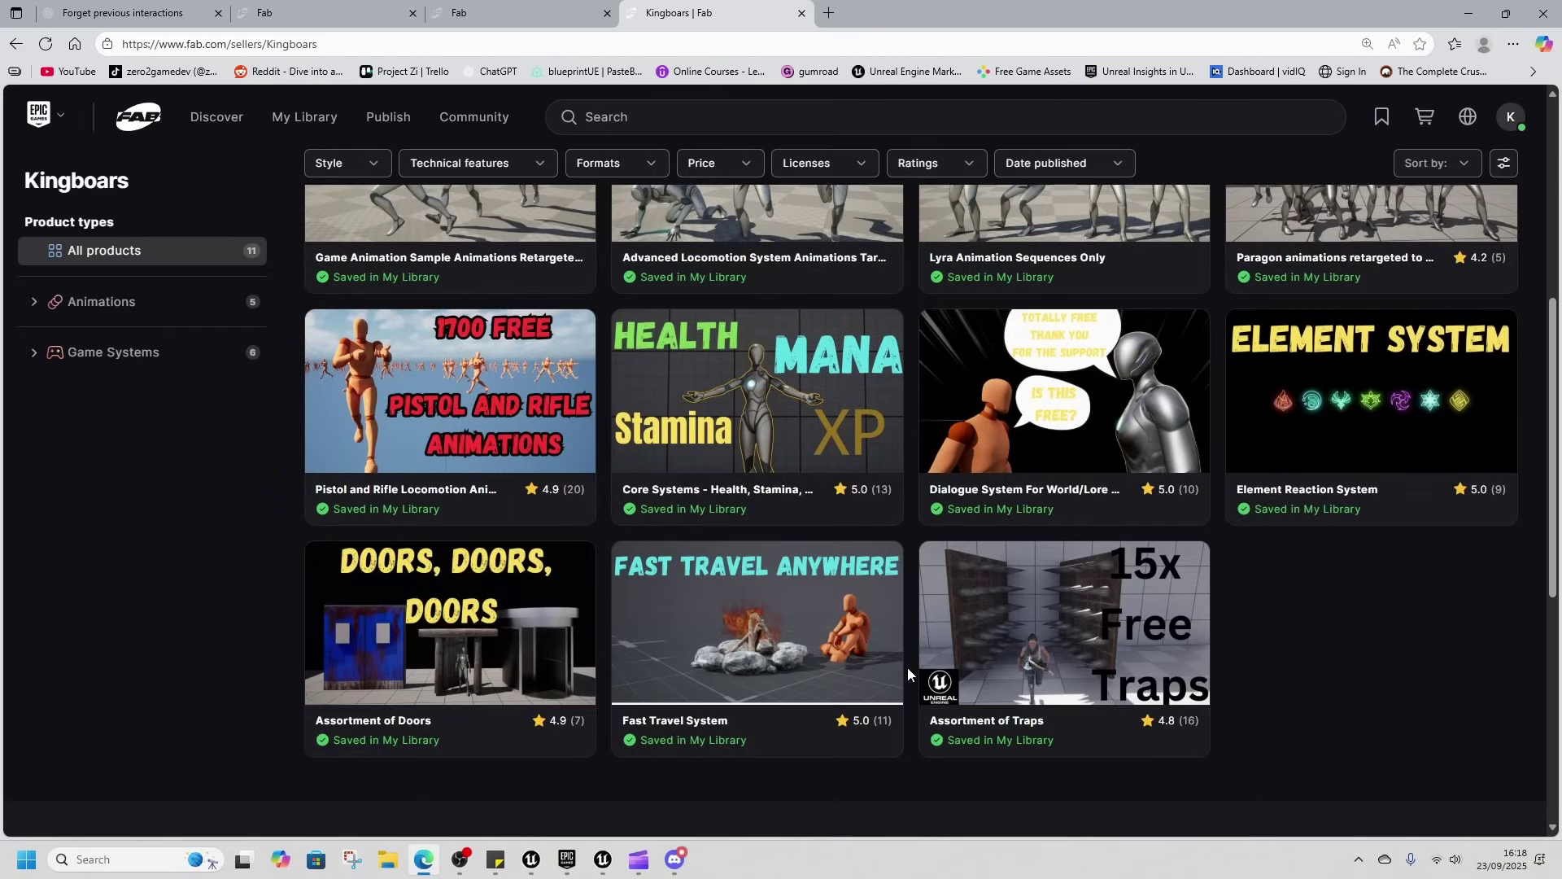
pyautogui.scroll(5, 907, 667)
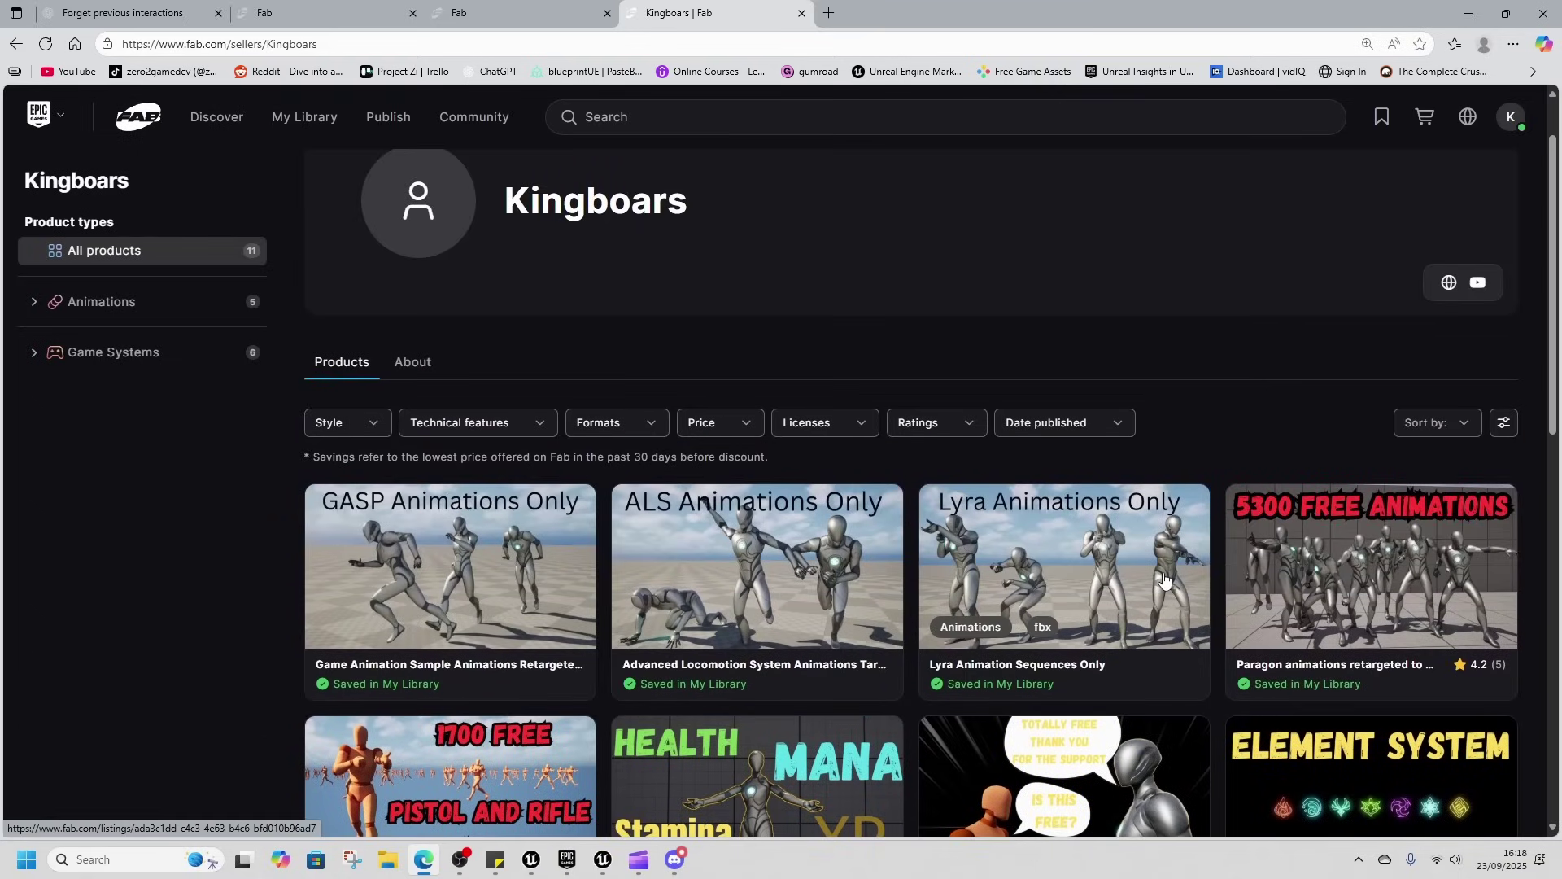